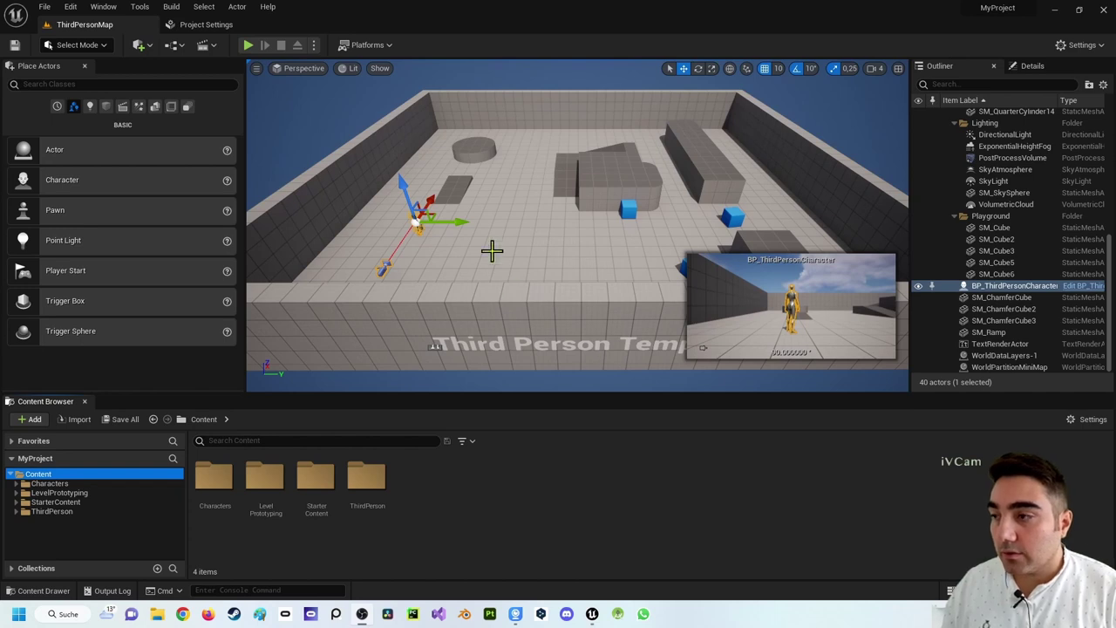
Drag a Cube from the Shapes list onto the floor in front of the character.
scroll(492, 251, "up", 5)
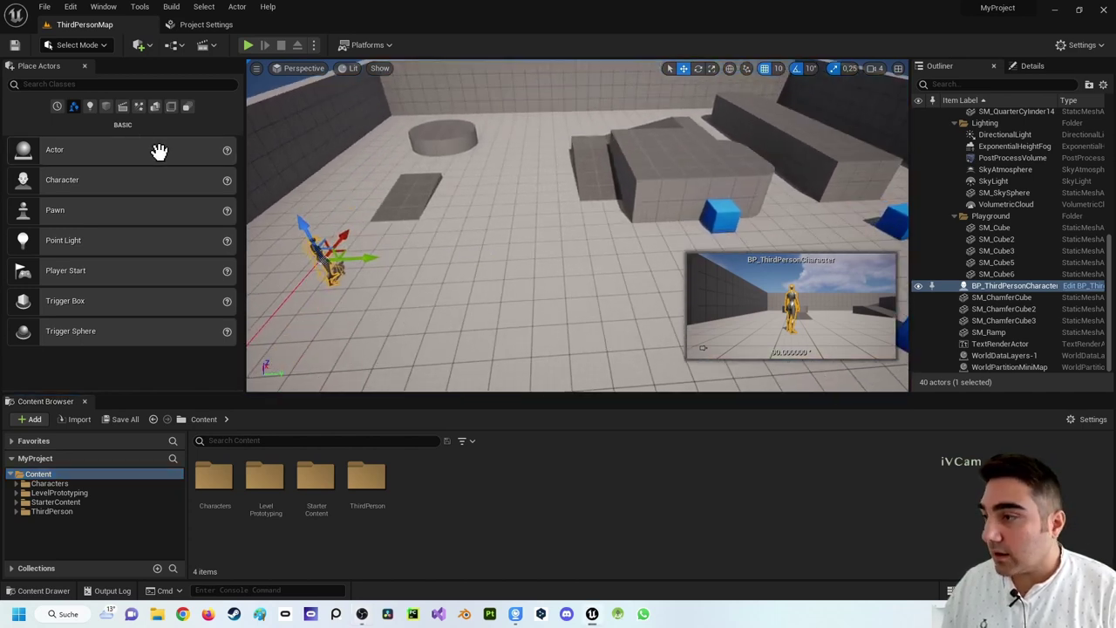
left_click(106, 105)
mouse_move(122, 149)
left_mouse_down()
mouse_move(541, 249)
mouse_move(534, 198)
left_mouse_up()
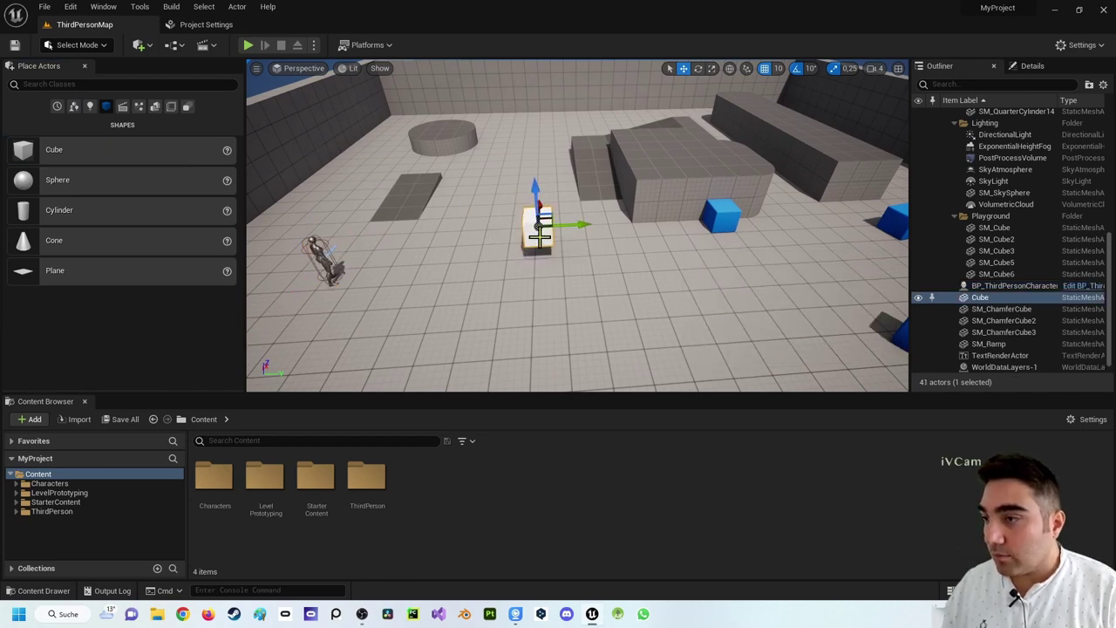
Convert the cube into an Actor blueprint named BP_Feuer by harvesting its components.
left_click(172, 44)
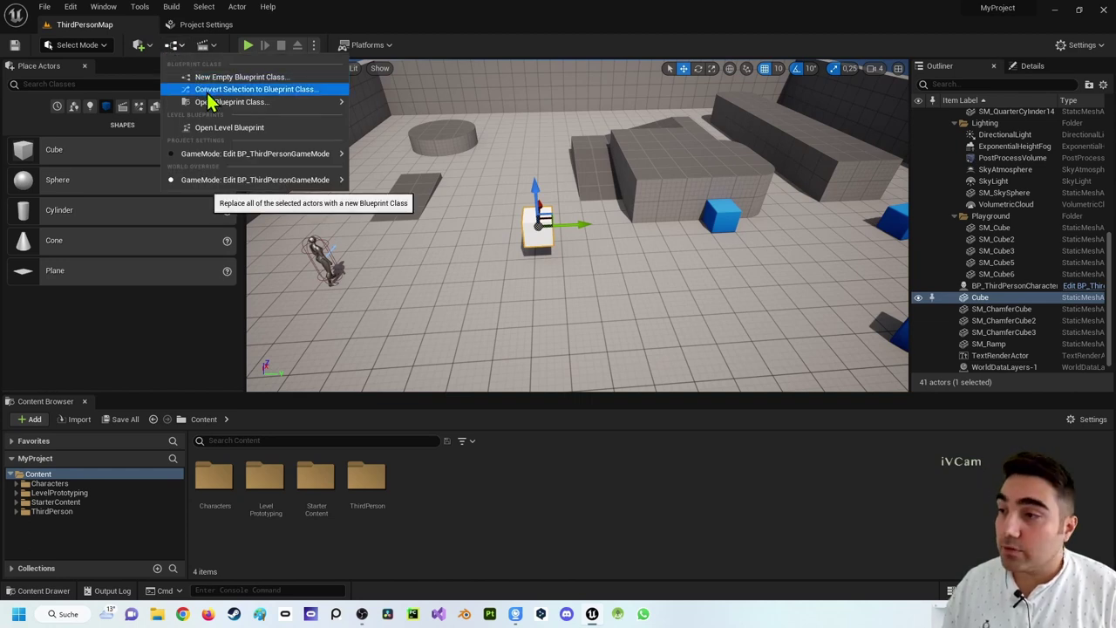
left_click(208, 92)
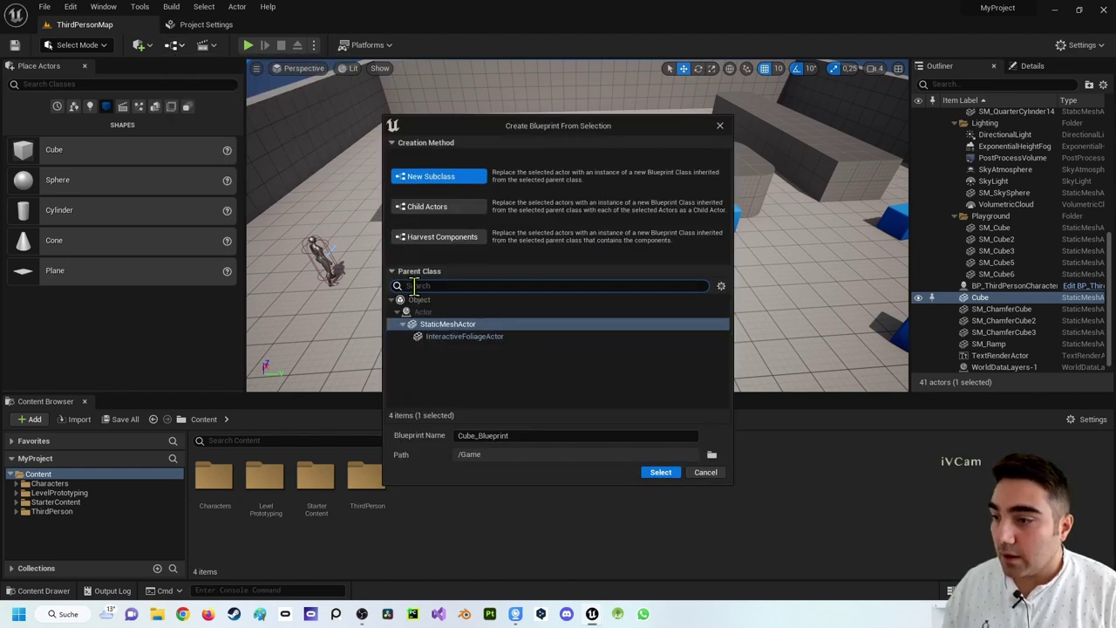
left_click(424, 311)
left_click(437, 240)
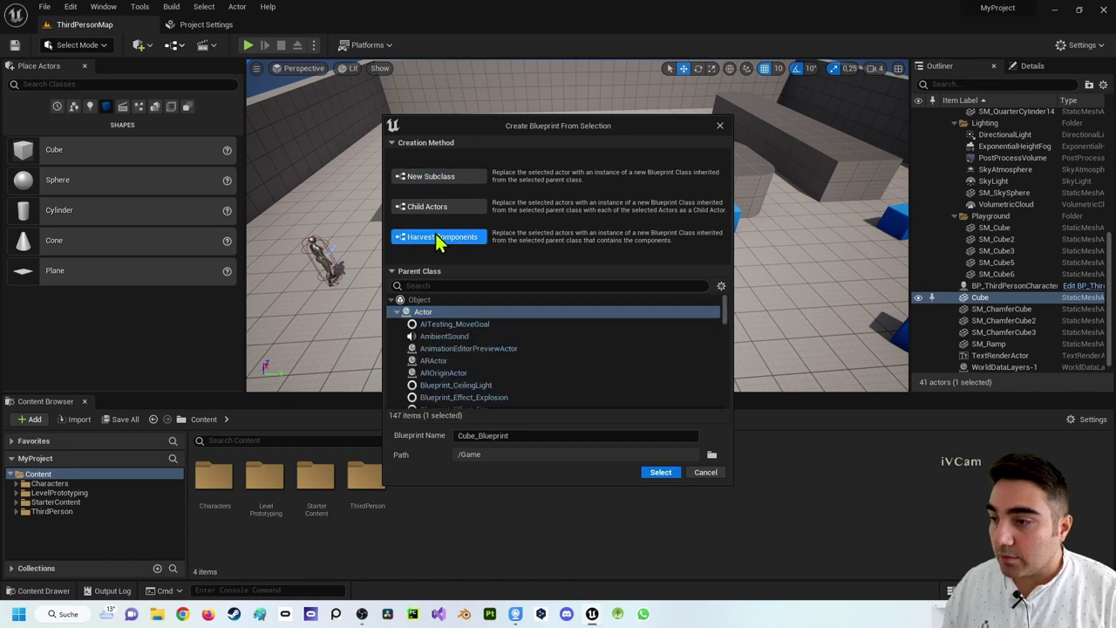
double_click(532, 436)
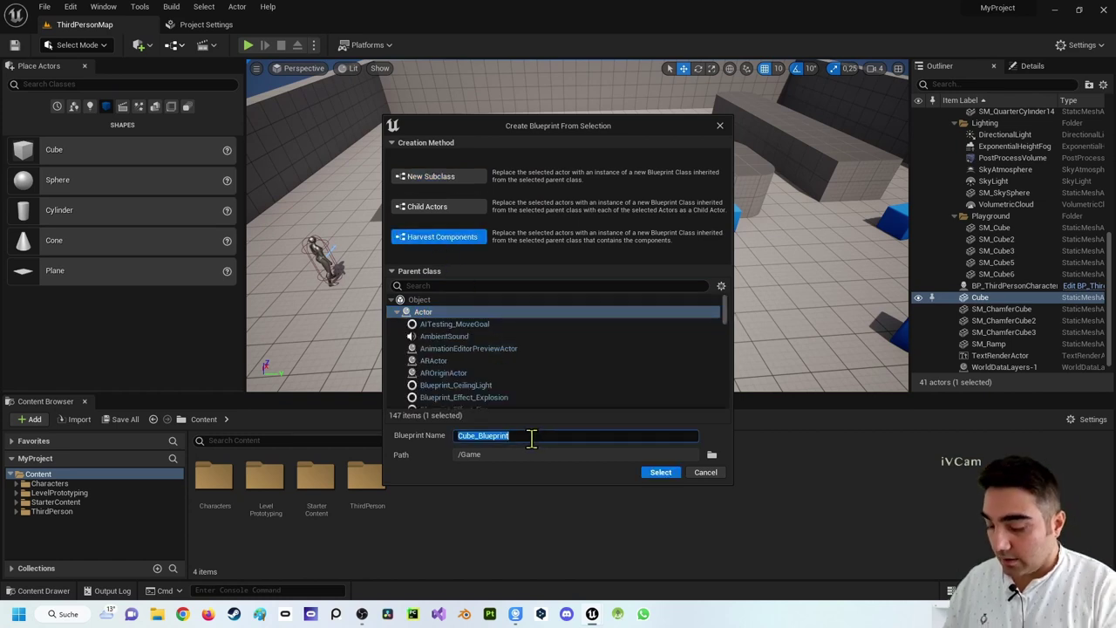
type("BP_Feuer")
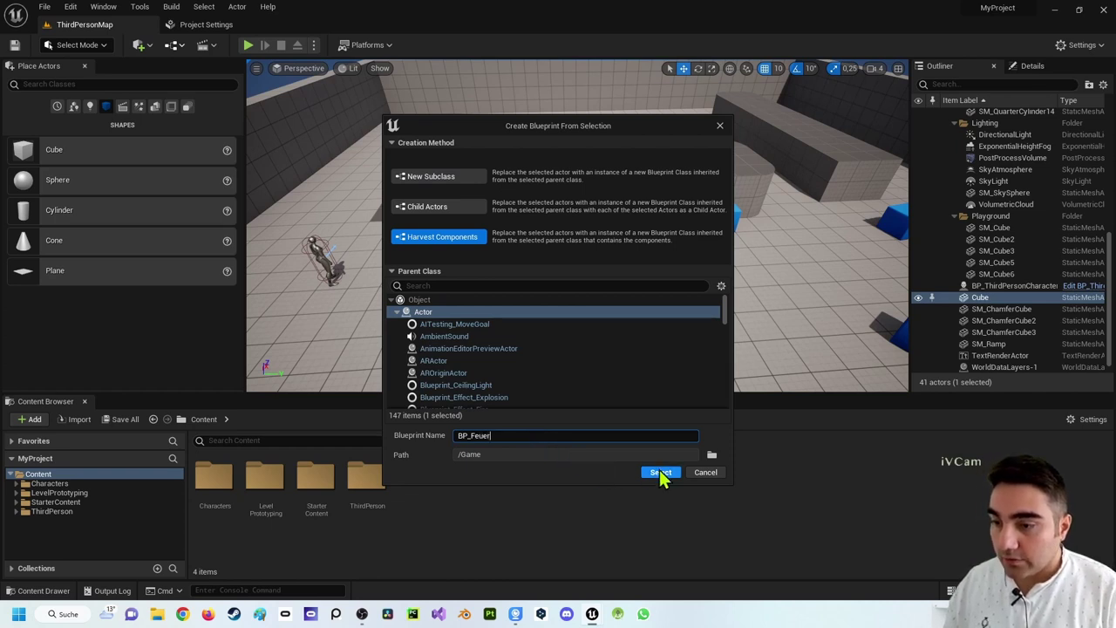
left_click(660, 473)
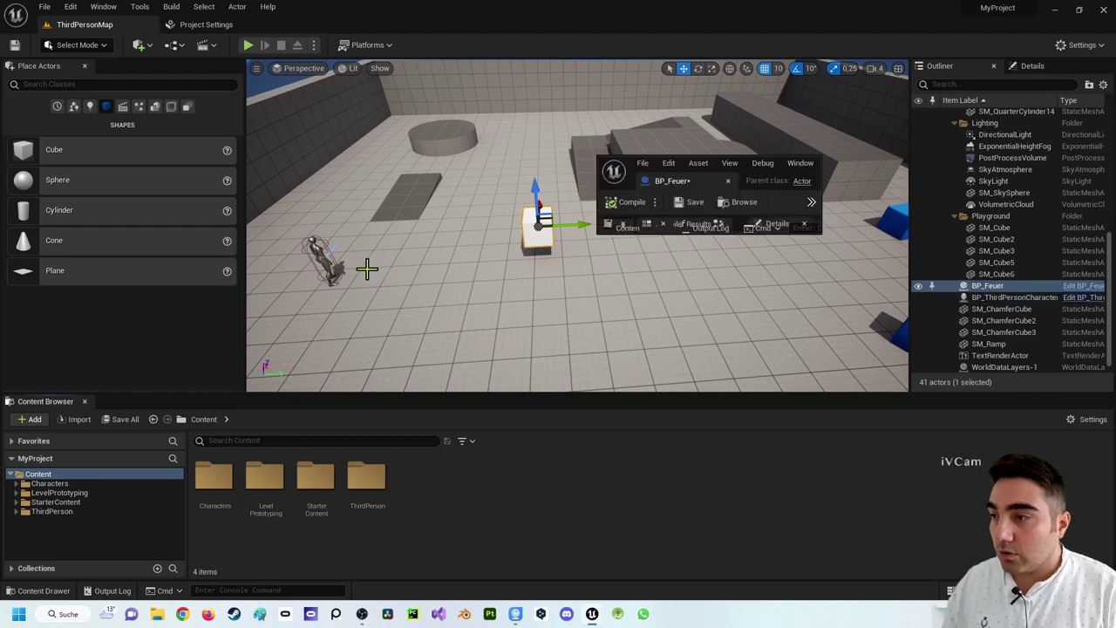
Dock the BP_Feuer editor, close Project Settings, and save all modified assets.
mouse_move(662, 183)
left_mouse_down()
mouse_move(398, 87)
mouse_move(344, 26)
left_mouse_up()
left_click(253, 24)
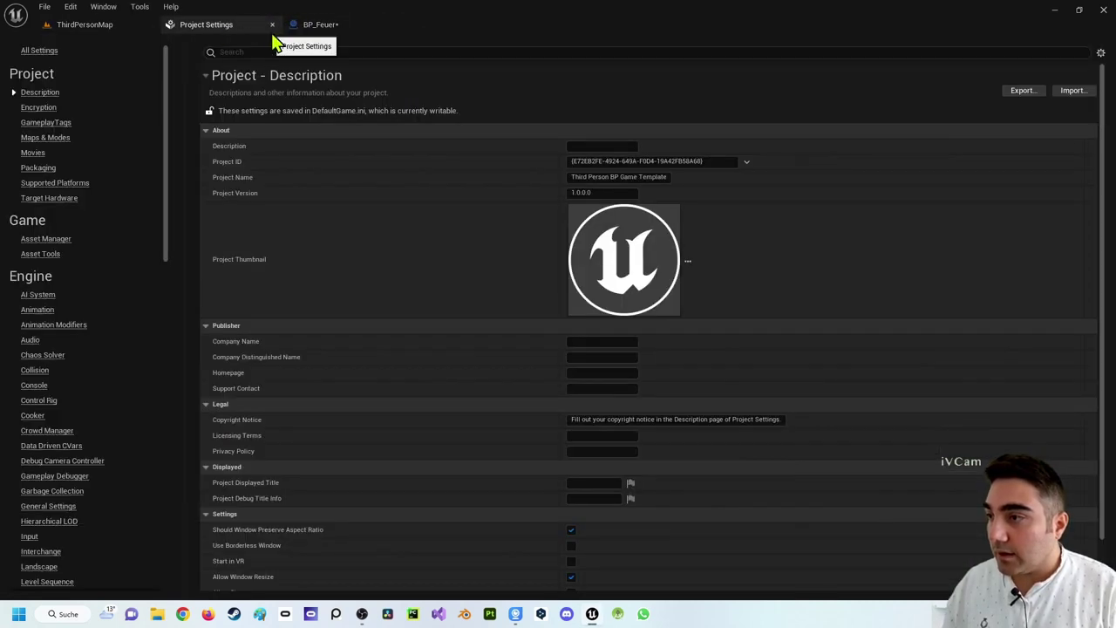
left_click(272, 25)
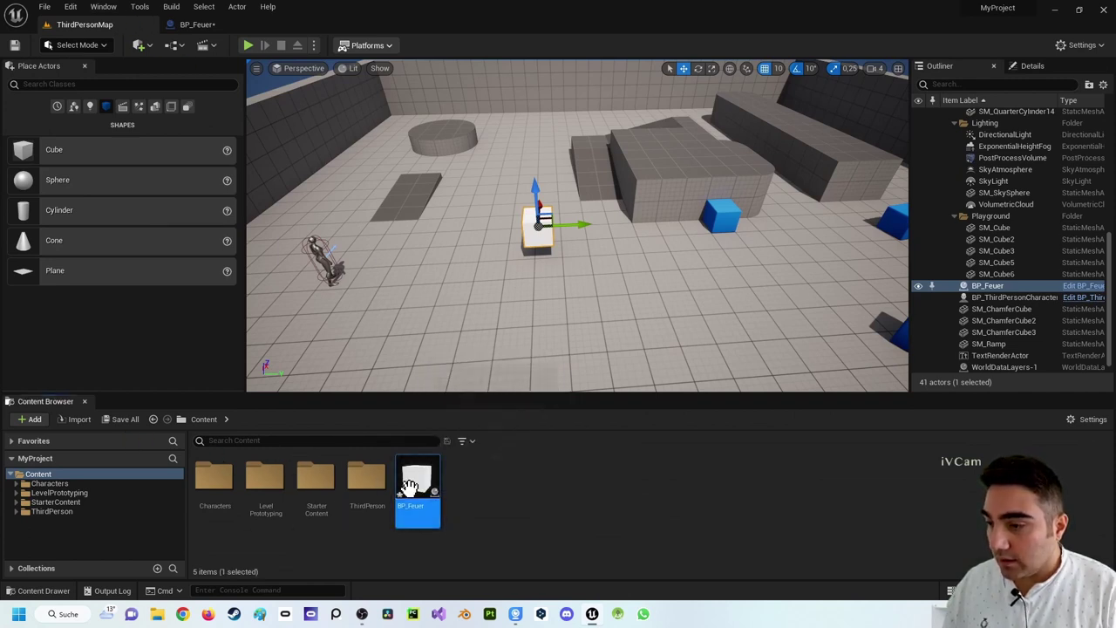
left_click(125, 419)
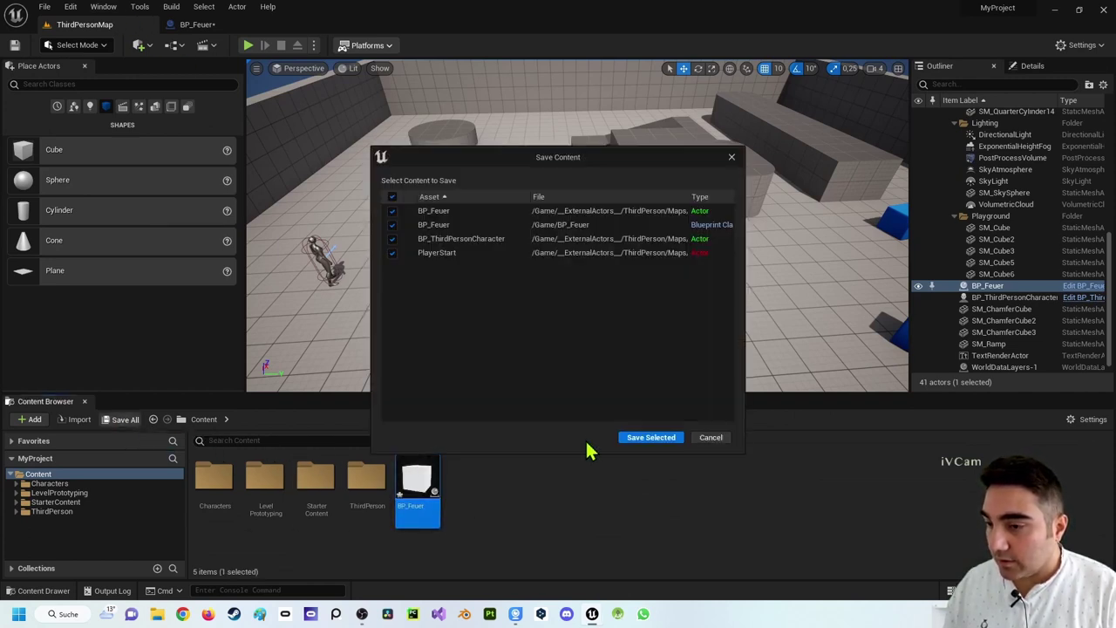
left_click(636, 438)
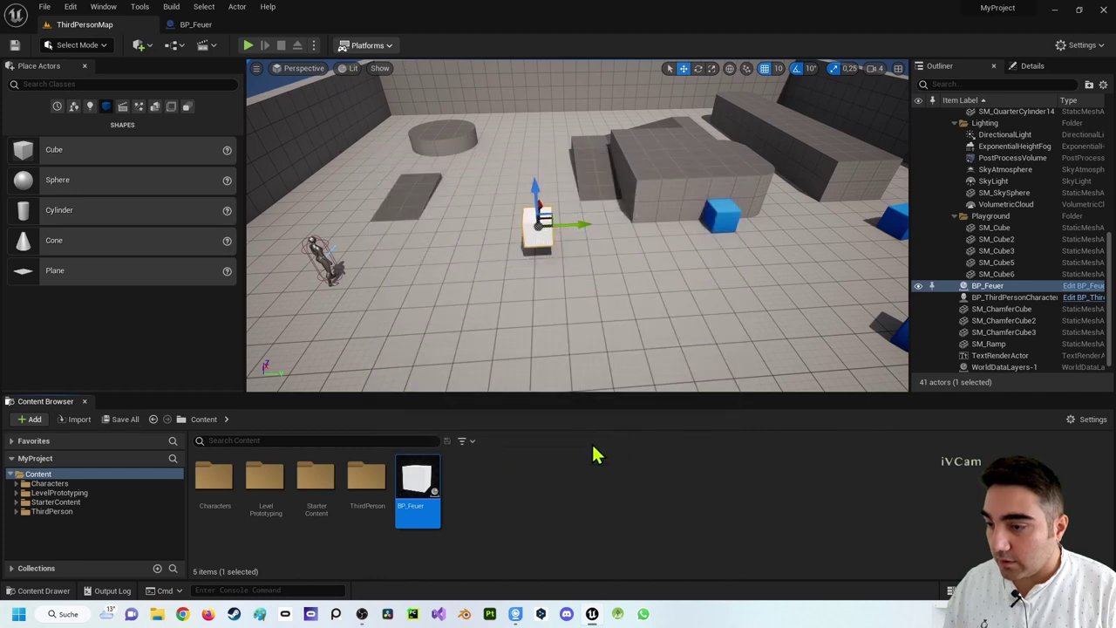
Create a Blueprint Interface asset in the Content Browser and confirm its name.
right_click(482, 482)
mouse_move(516, 307)
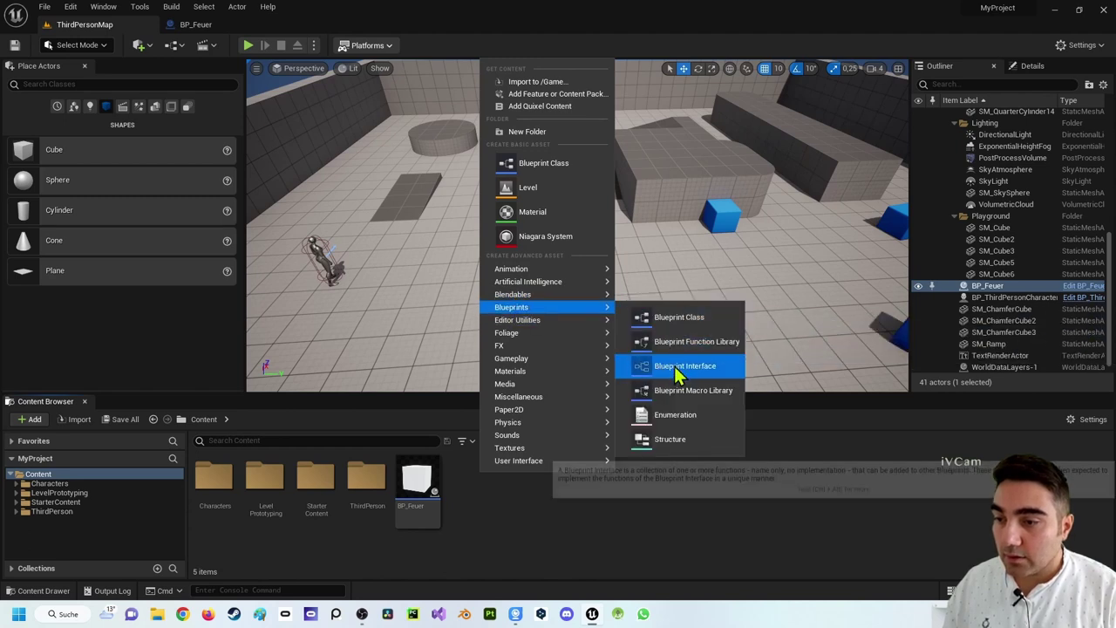
left_click(674, 366)
type("Interface")
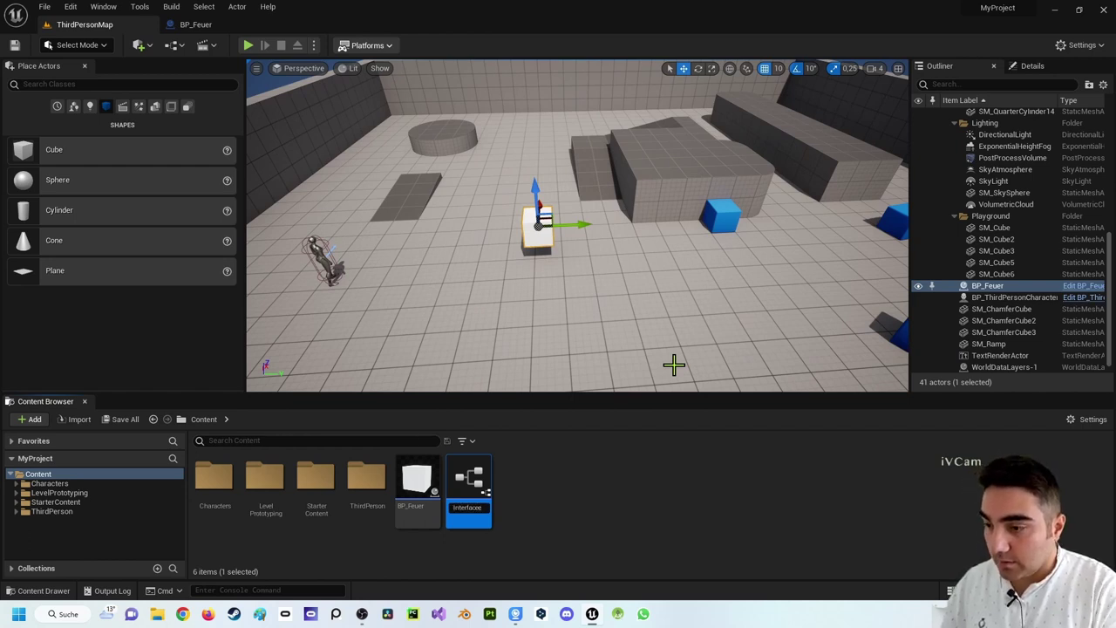
key("Return")
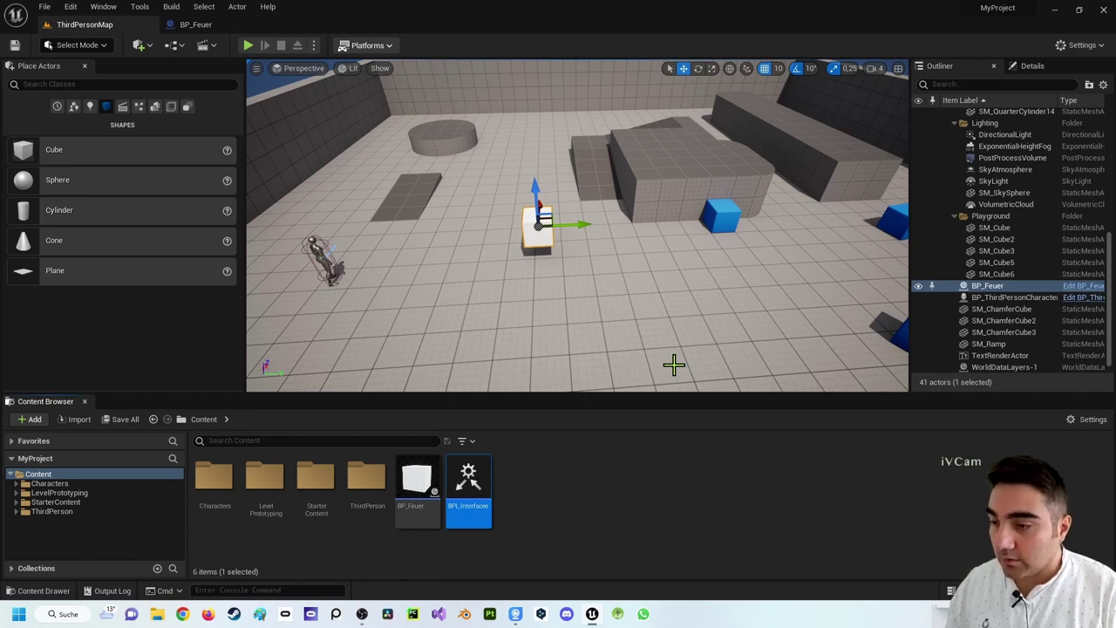
Select the third-person character in the level, then select the BP_Feuer asset.
left_click(593, 508)
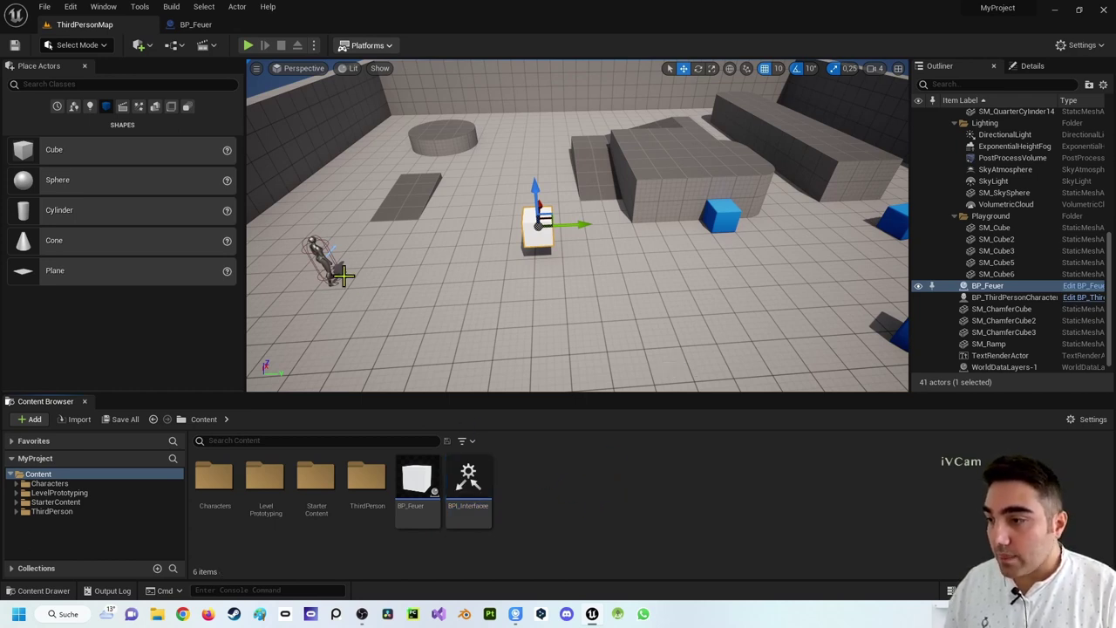
left_click(322, 261)
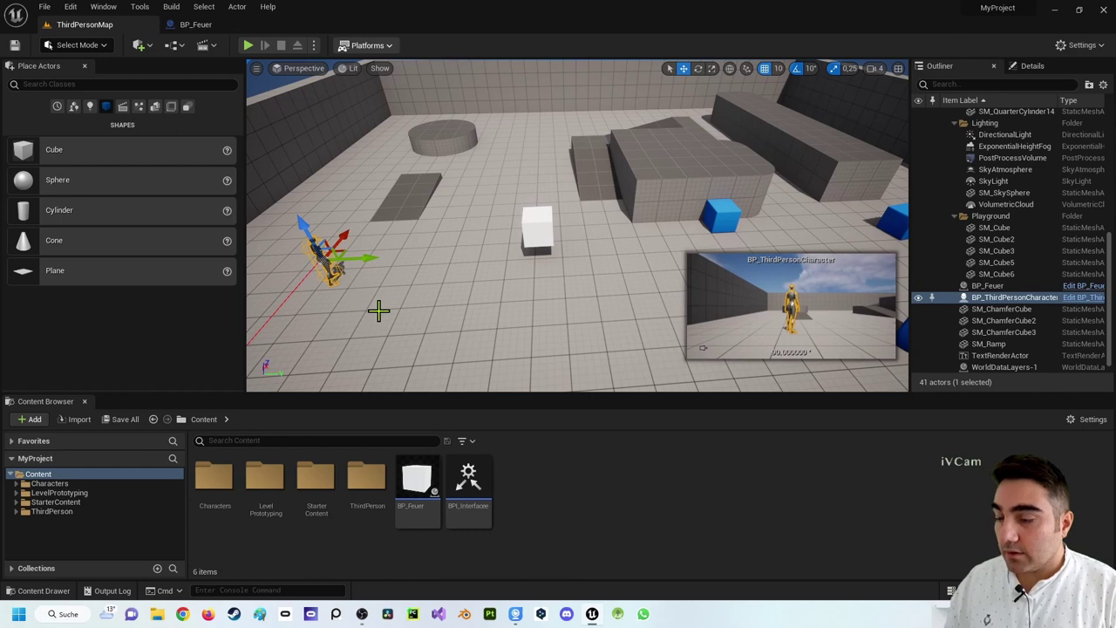
right_click_drag(378, 309, 379, 309)
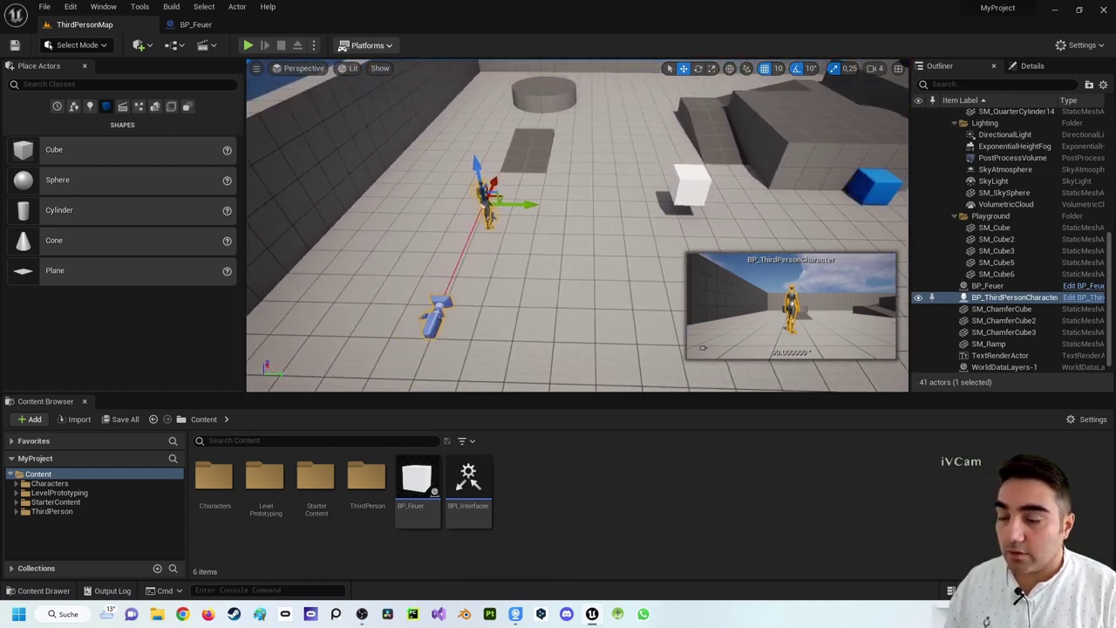
right_click(378, 307)
left_click(421, 486)
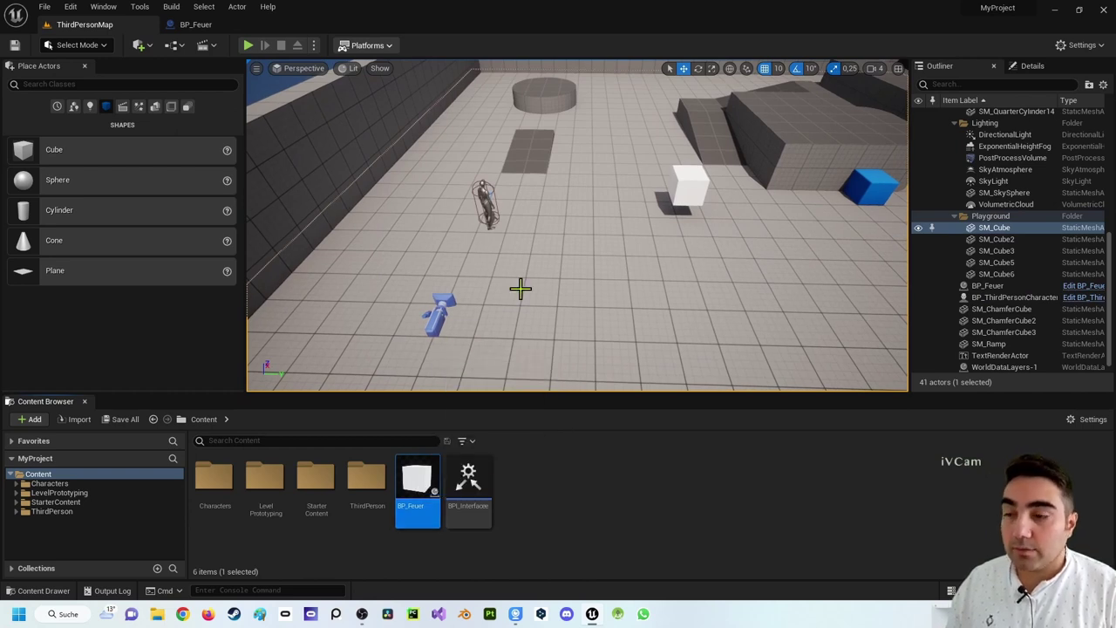
Rename the interface function to Namen_ablesen and add a Boolean input named Namen.
double_click(471, 485)
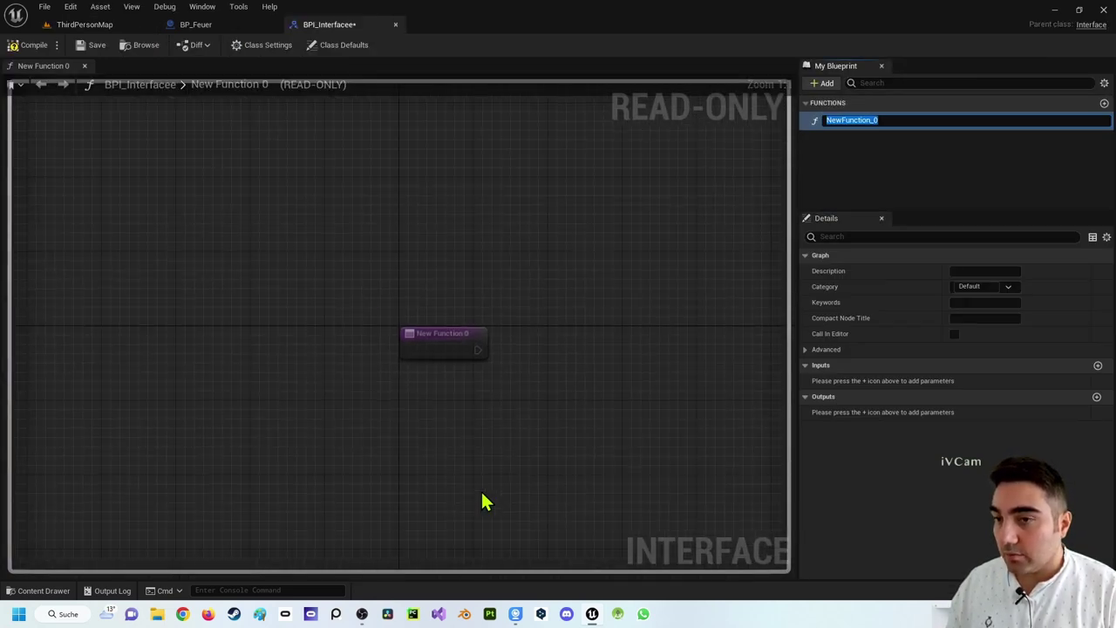
type("Namen_ablesen")
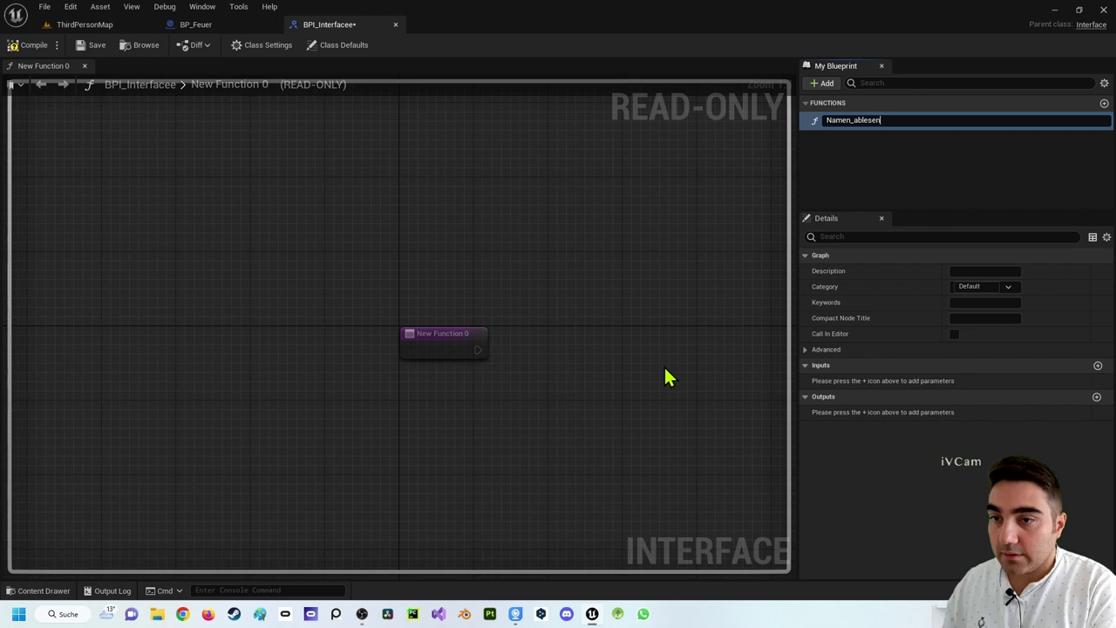
key("Return")
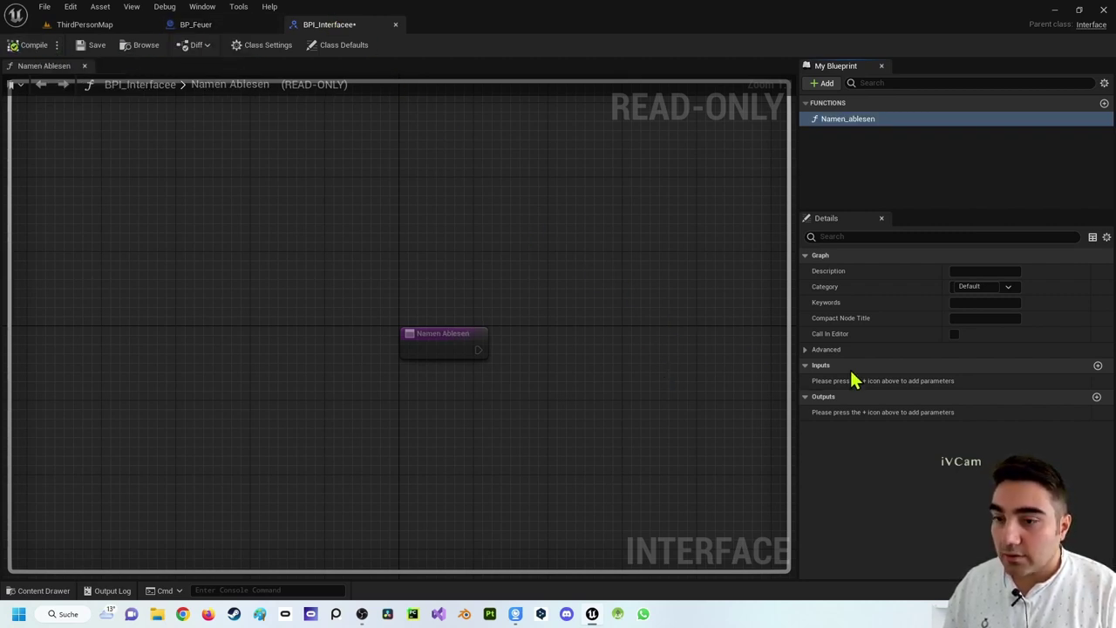
left_click(1097, 365)
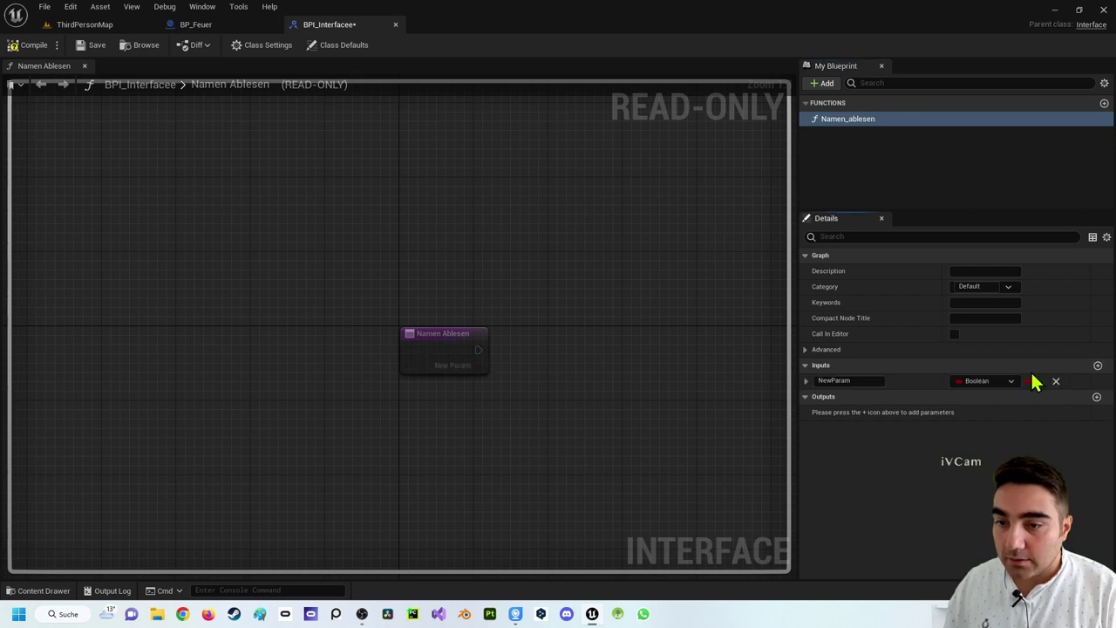
double_click(862, 381)
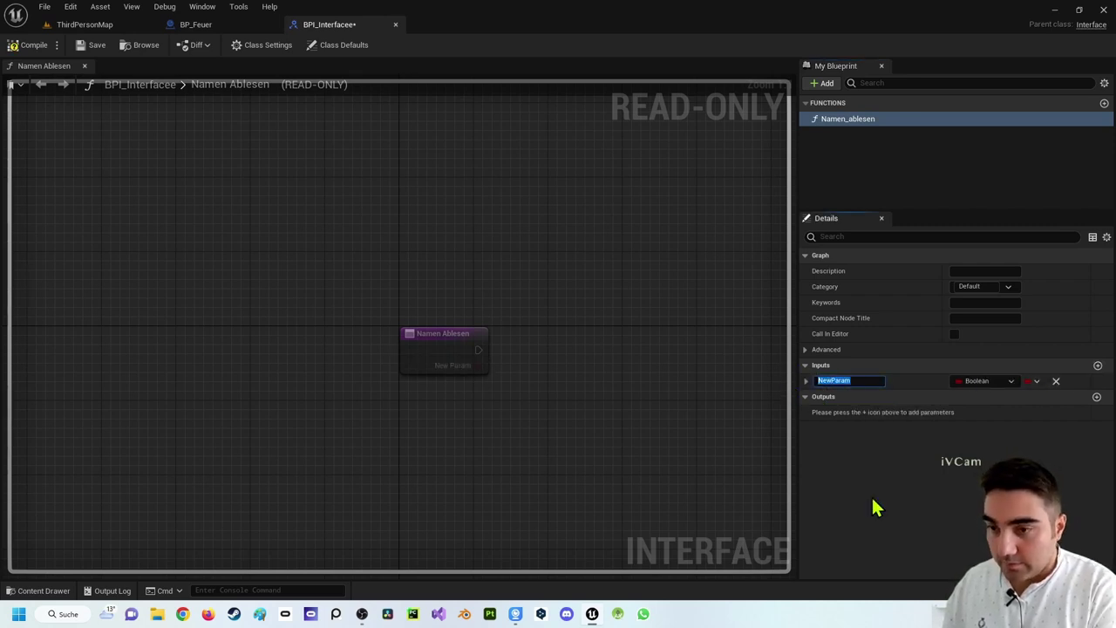
type("Namen")
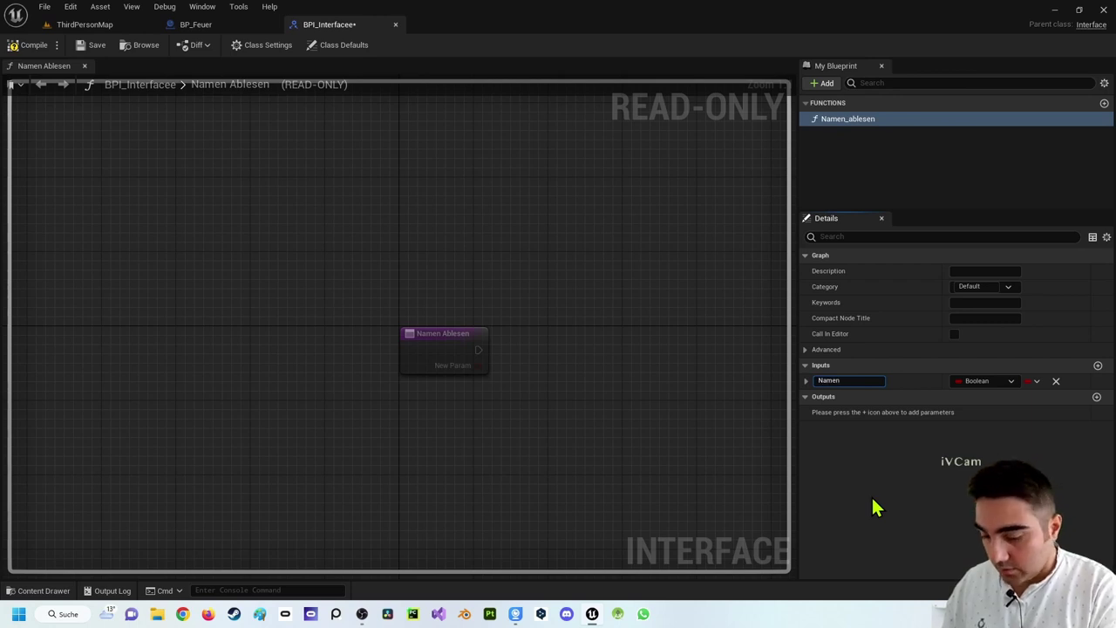
key("Return")
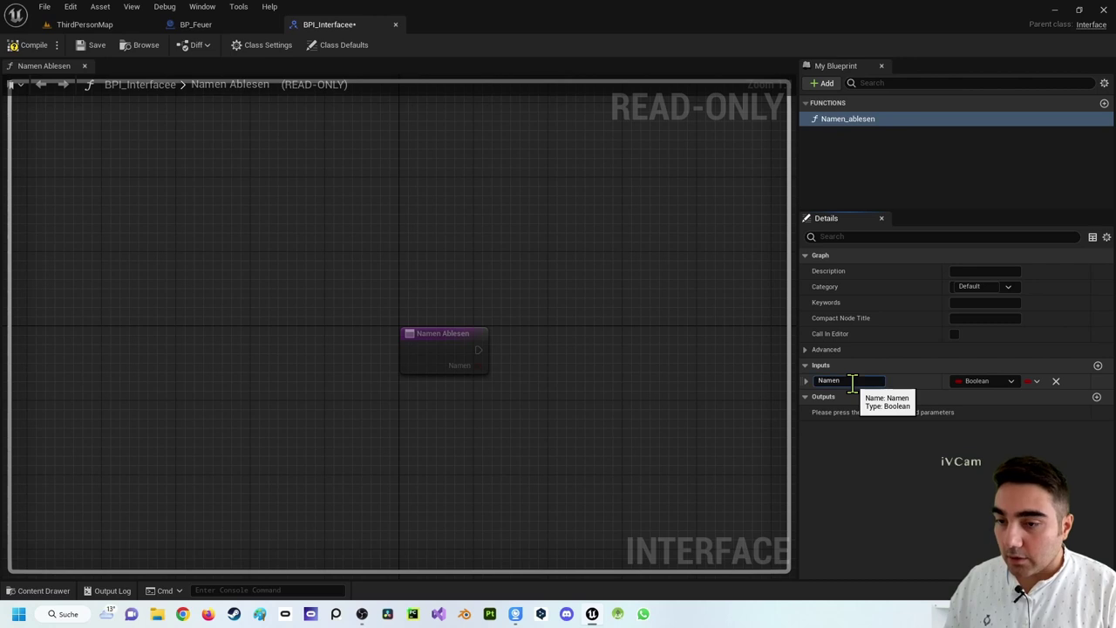
Select the character in ThirdPersonMap and open BP_ThirdPersonCharacter for editing.
left_click(79, 26)
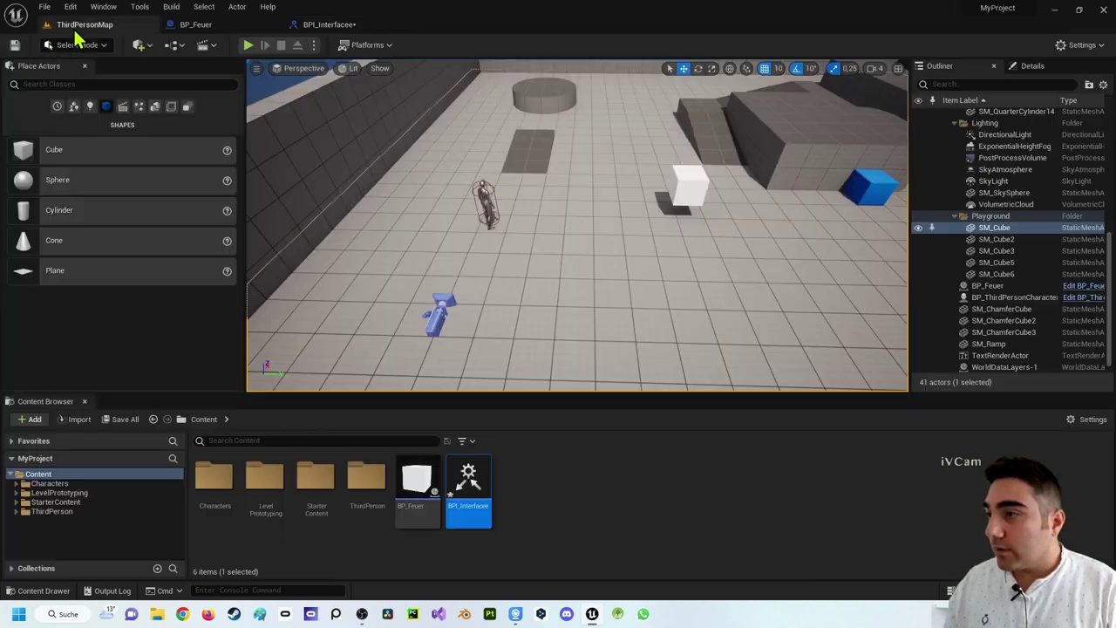
left_click(484, 206)
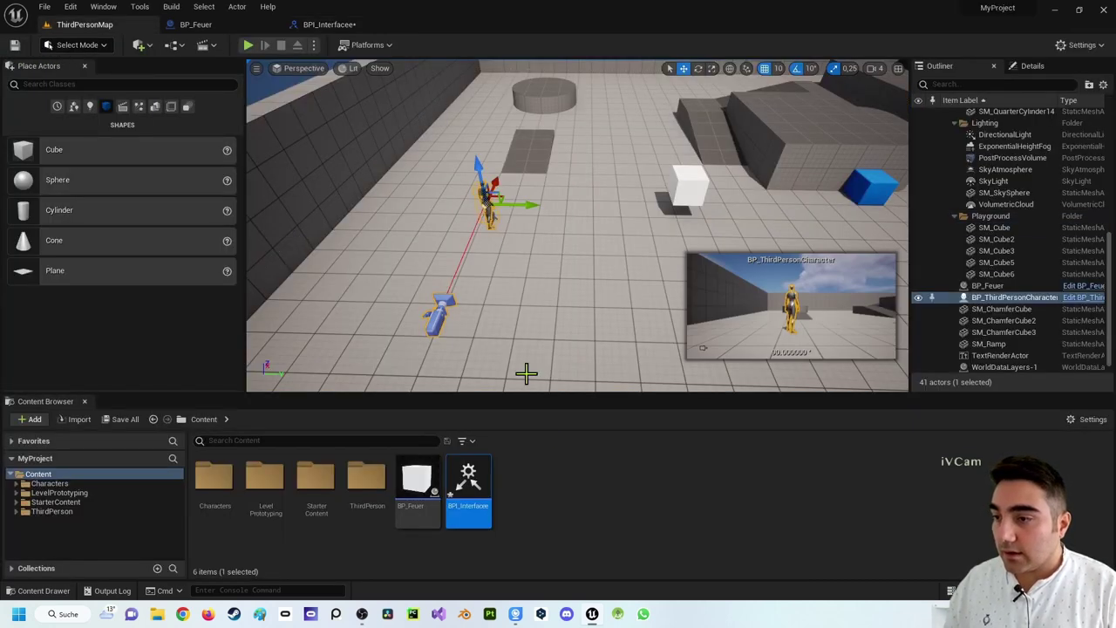
key("ctrl+b")
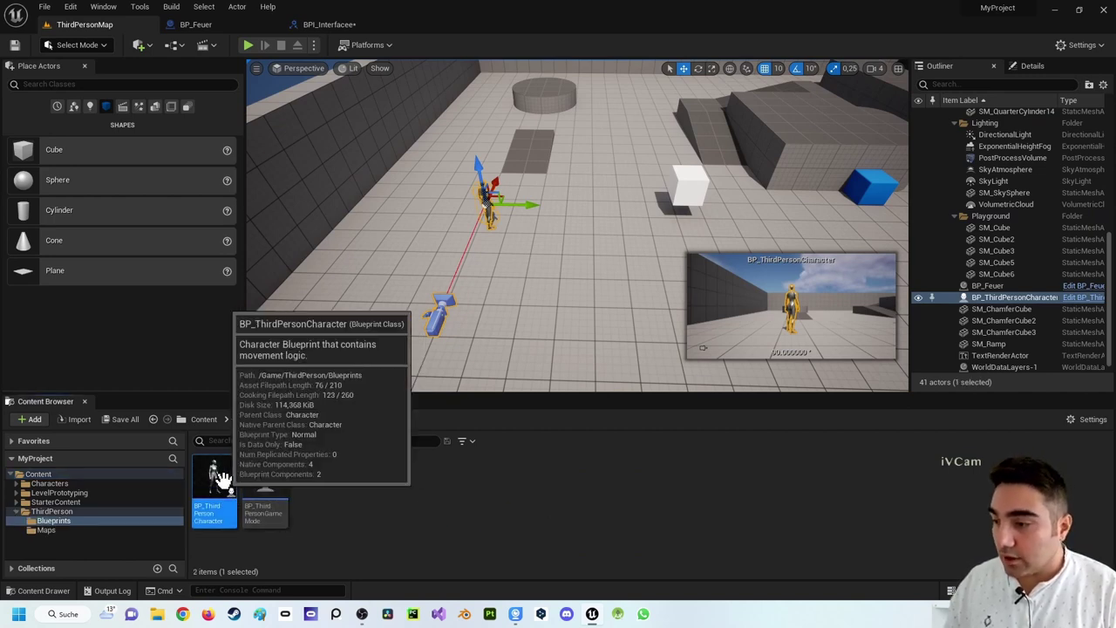
double_click(218, 475)
Add an Event Hit node to the character's Event Graph.
scroll(498, 253, "up", 1)
scroll(474, 294, "up", 1)
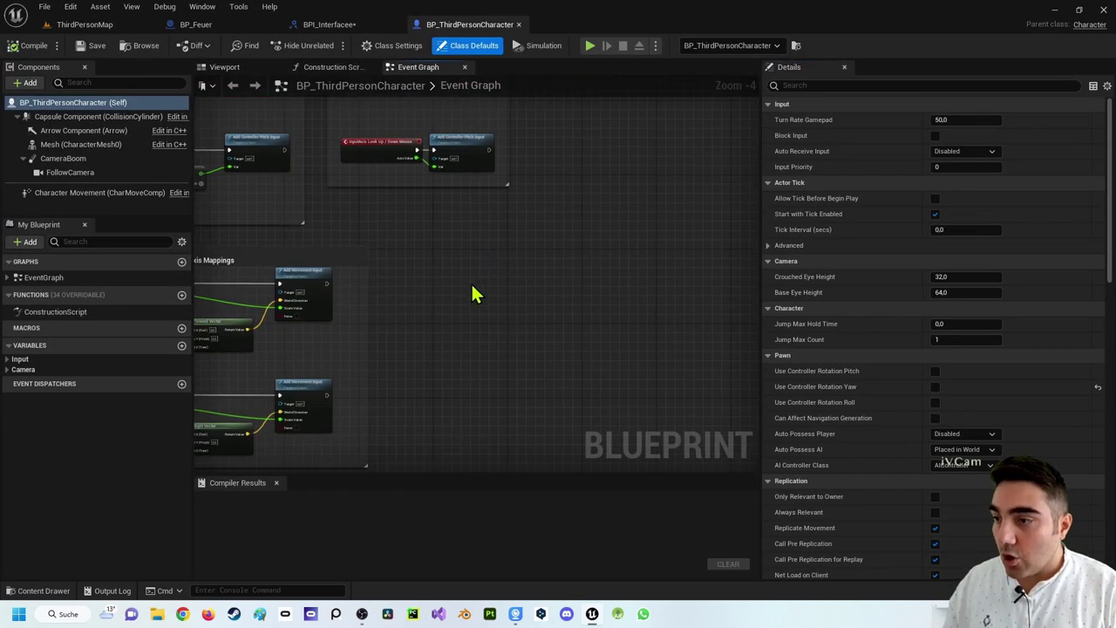
scroll(474, 294, "up", 1)
right_click(451, 262)
right_click(461, 204)
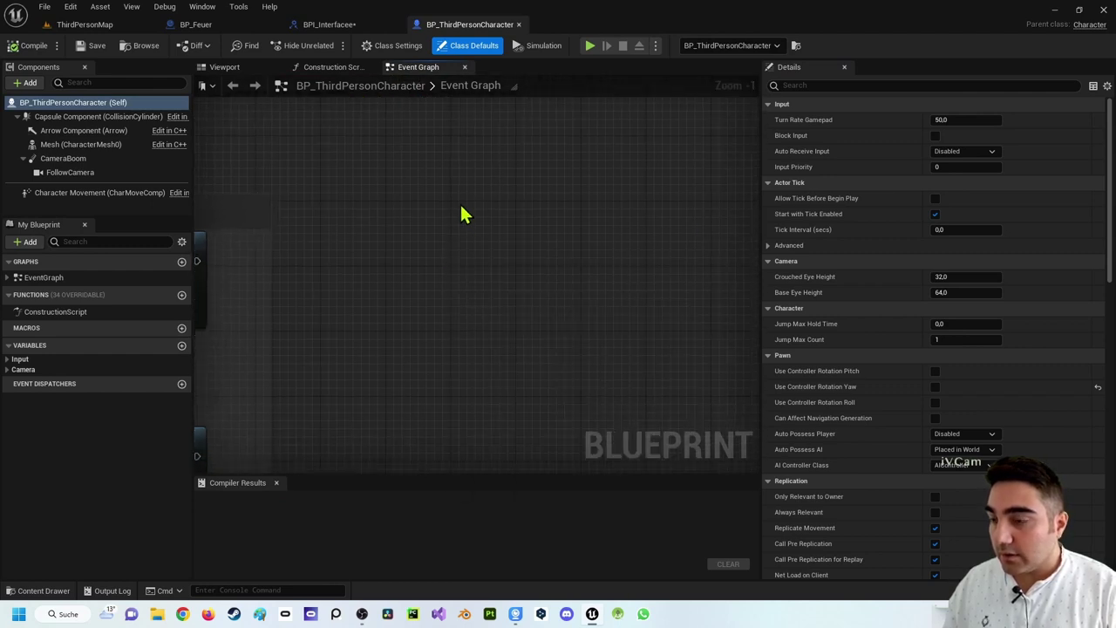
right_click(461, 204)
type("event hit")
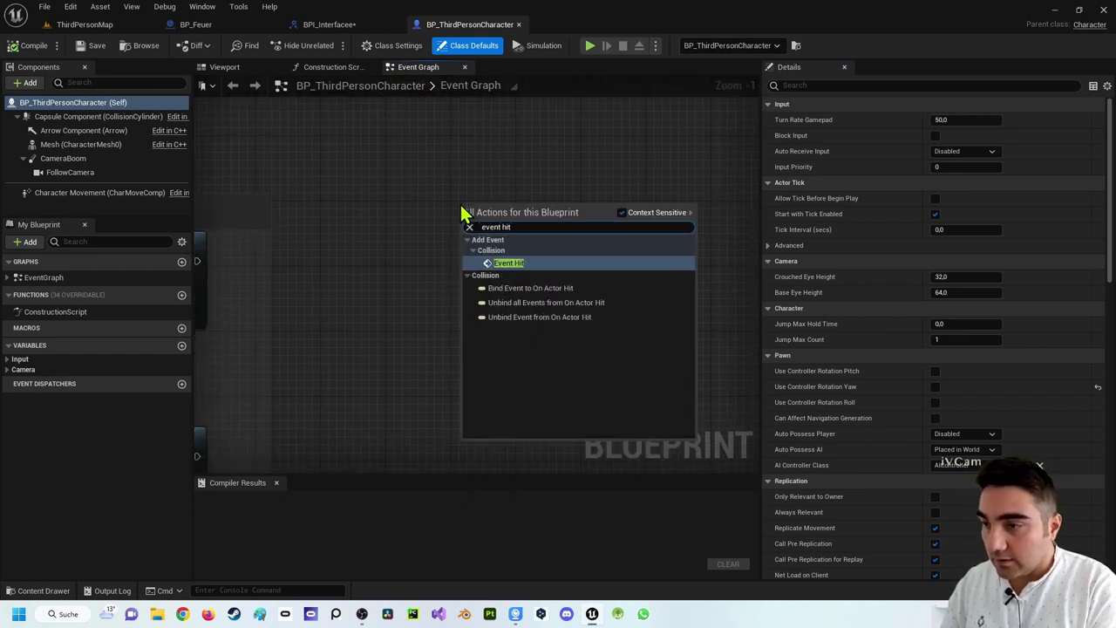
key("Return")
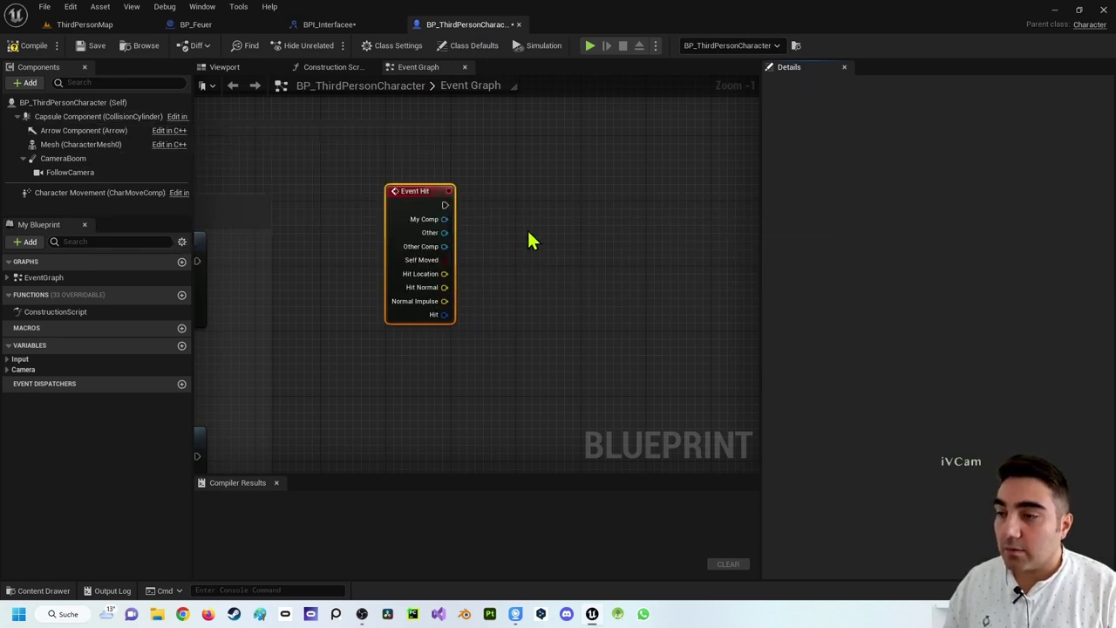
Split Event Hit's Hit struct pin into its separate fields.
right_click(445, 321)
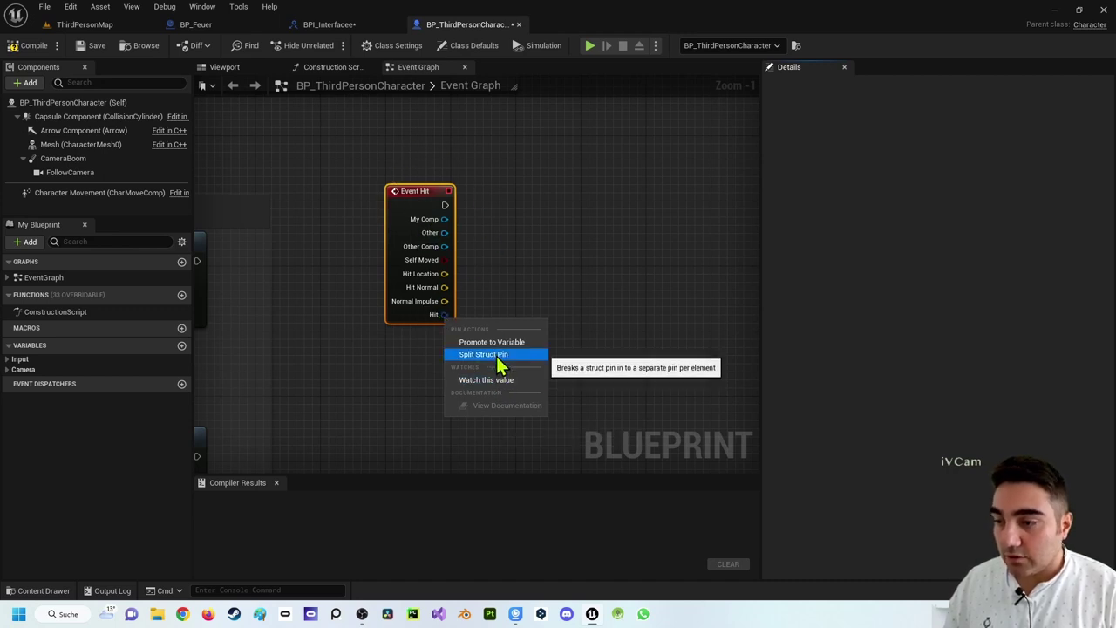
left_click(497, 356)
right_click_drag(494, 366, 449, 264)
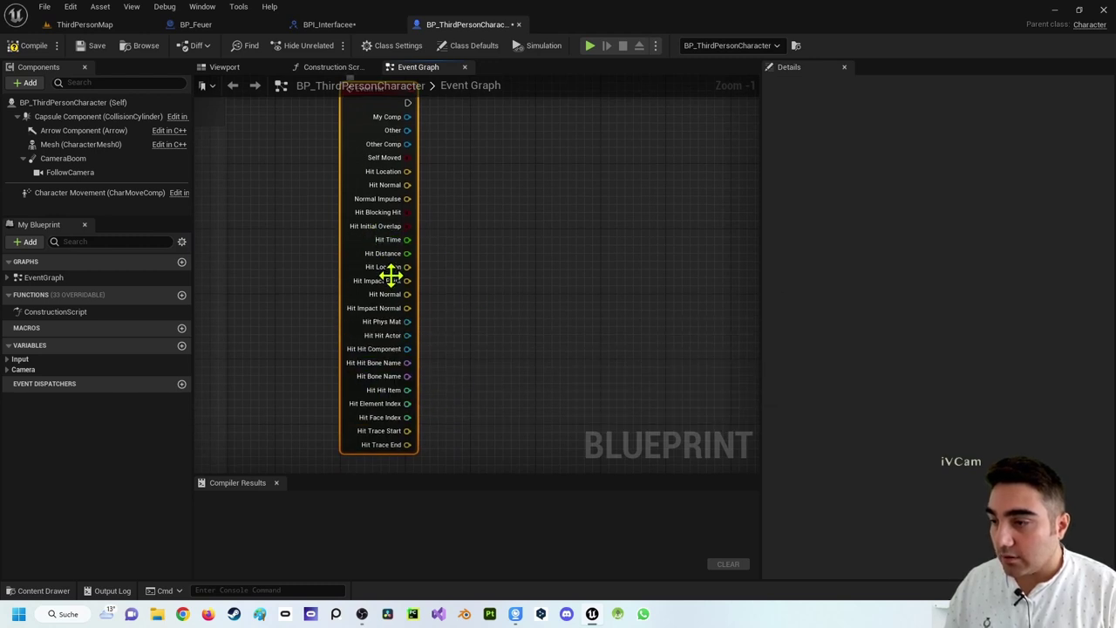
key("ctrl+z")
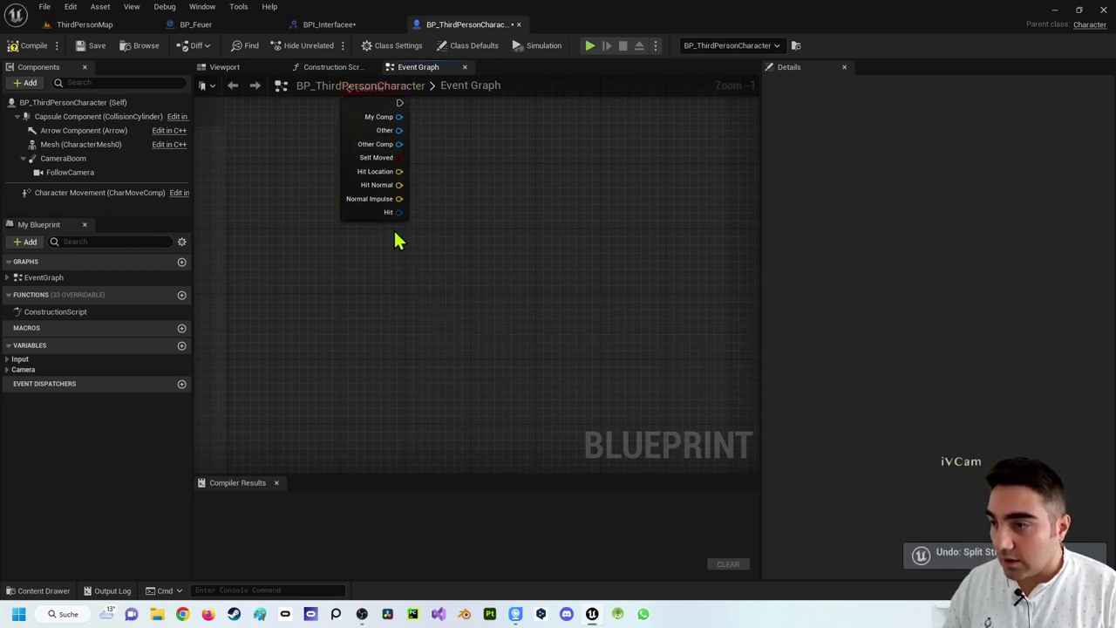
right_click(399, 212)
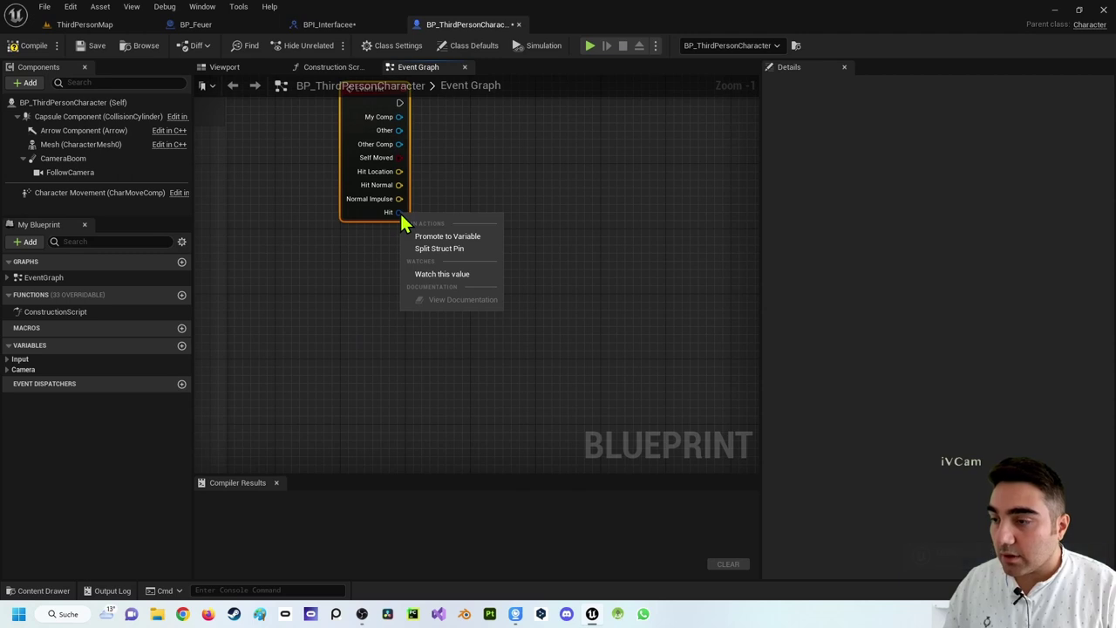
left_click(438, 248)
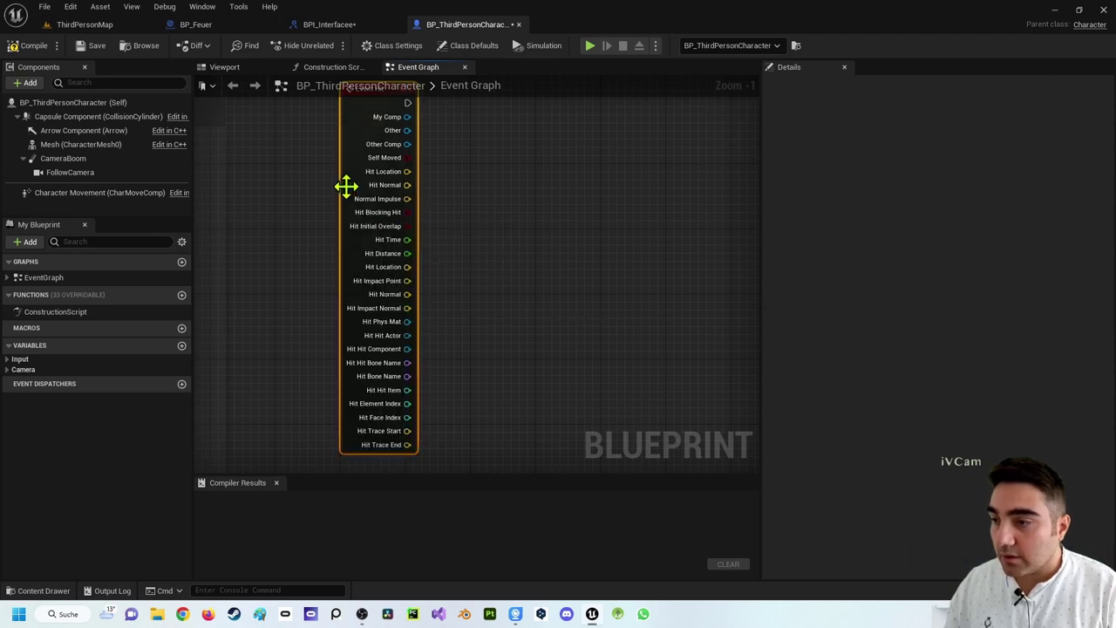
right_click_drag(490, 253, 459, 289)
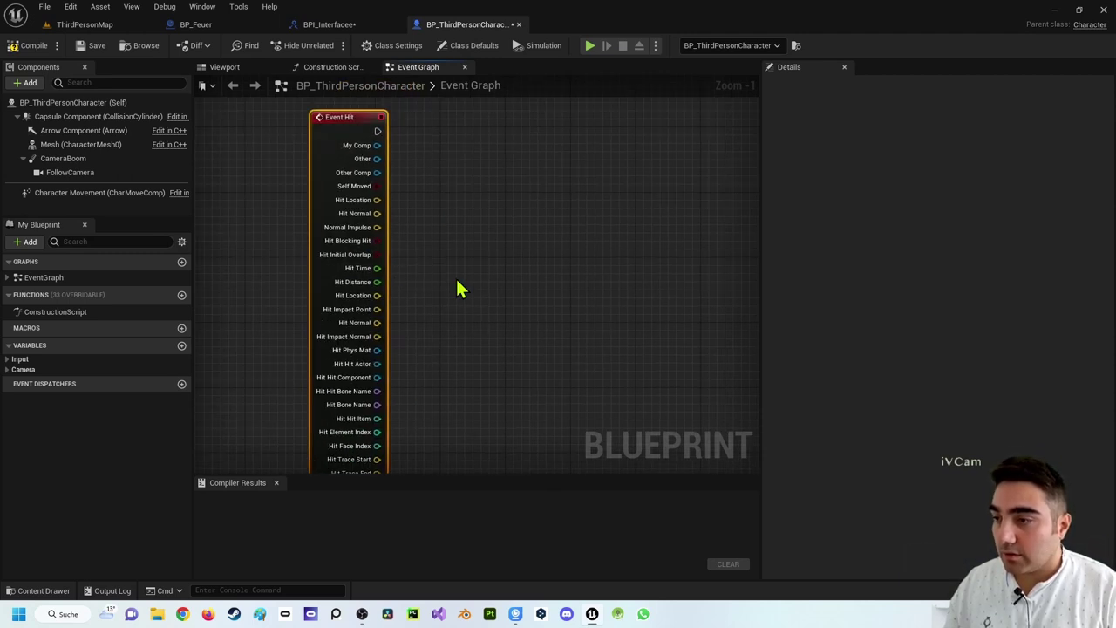
right_click(459, 289)
left_click(451, 256)
scroll(452, 245, "down", 2)
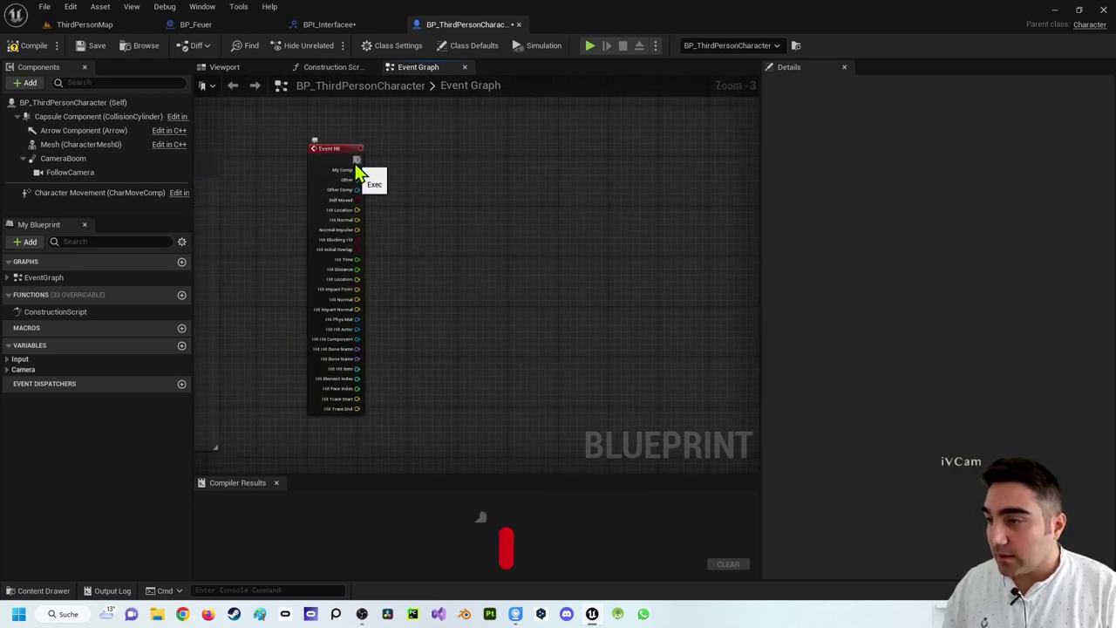
Wire Event Hit's execution into a new Namen Ablesen (Message) node.
left_click(336, 24)
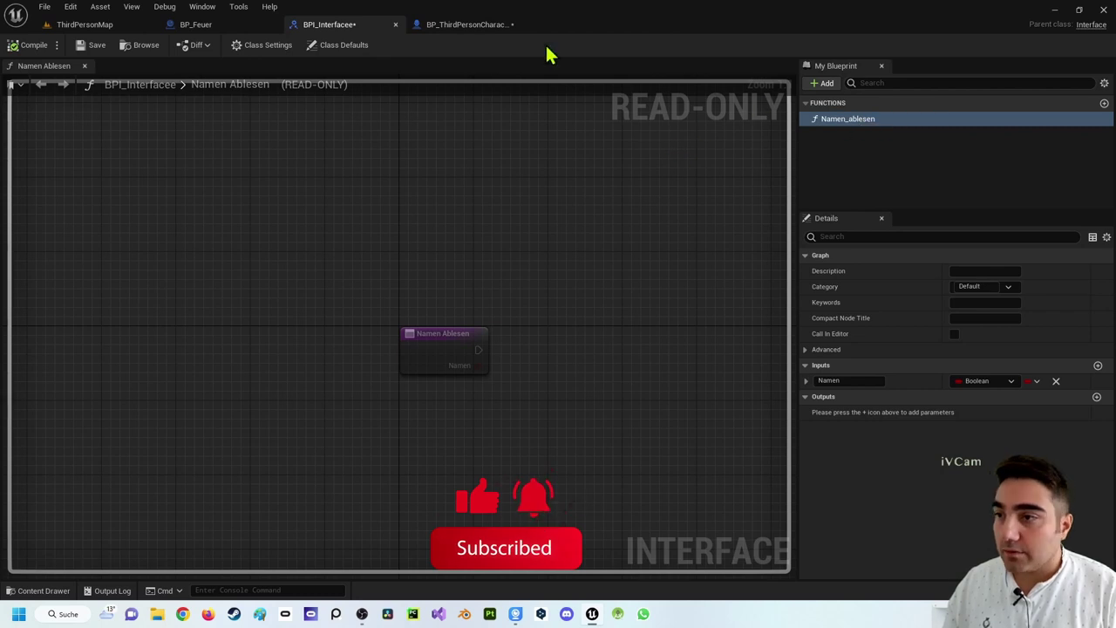
left_click(485, 27)
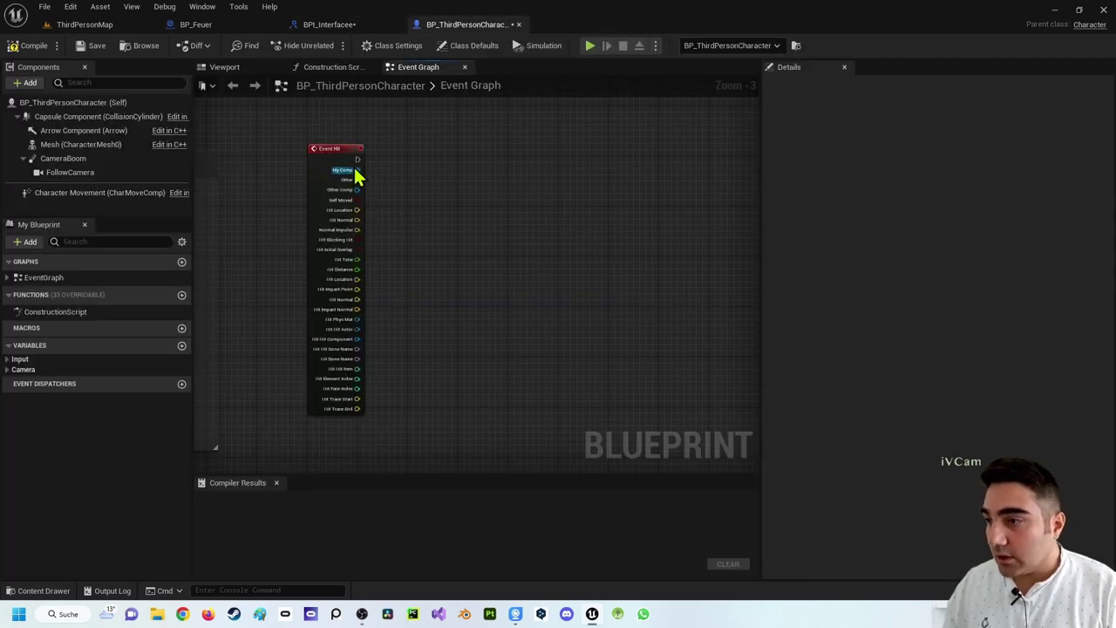
left_click_drag(357, 161, 501, 161)
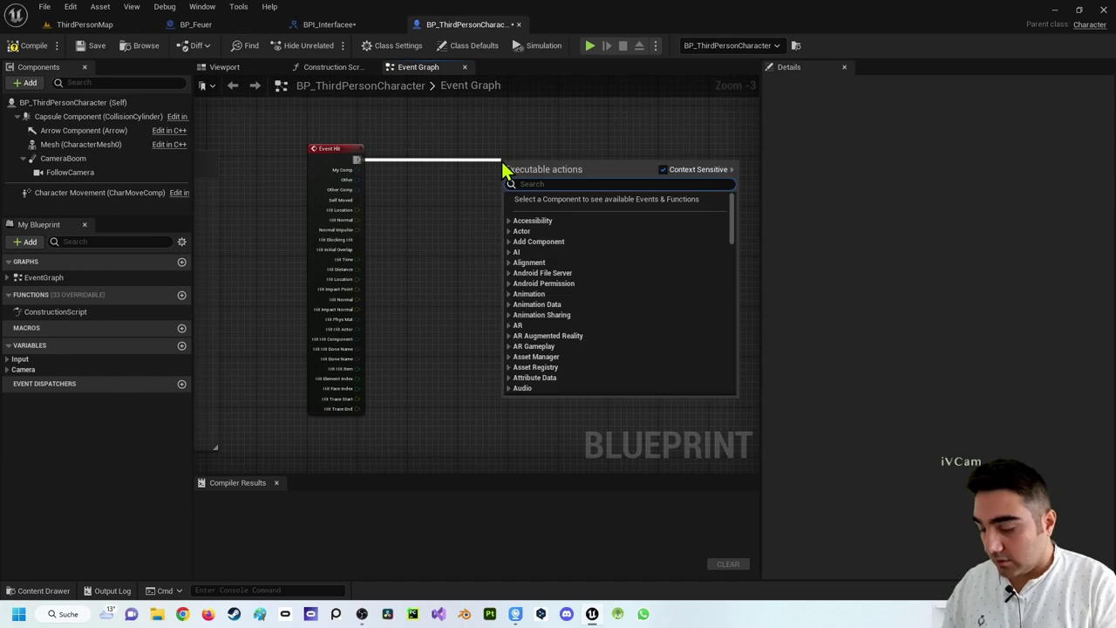
type("namen")
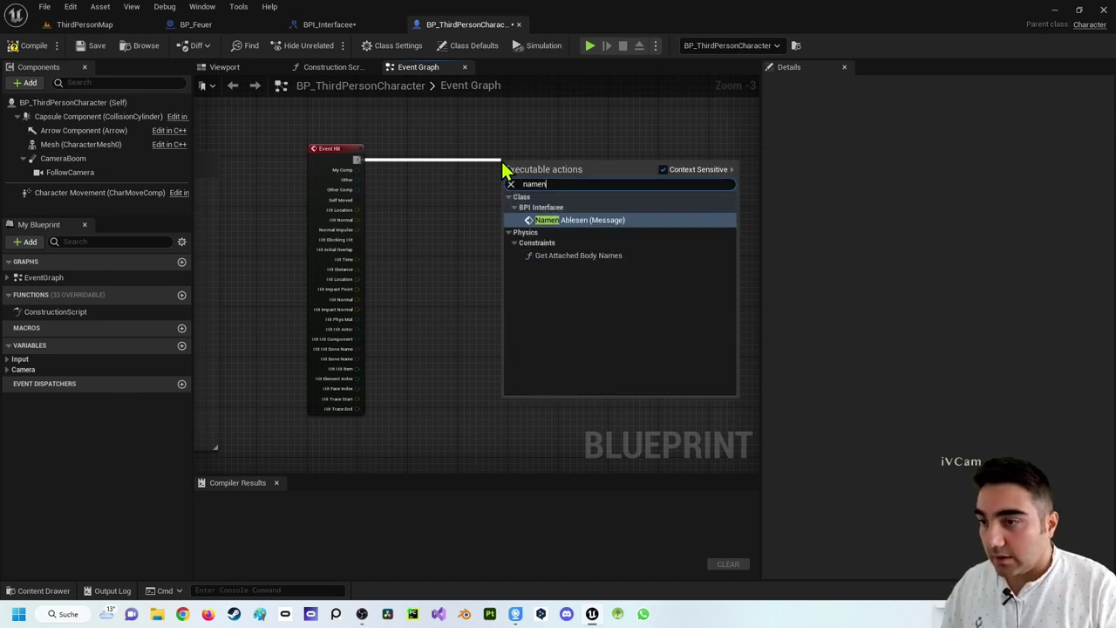
left_click(613, 230)
mouse_move(530, 175)
left_mouse_down()
mouse_move(548, 140)
mouse_move(541, 158)
left_mouse_up()
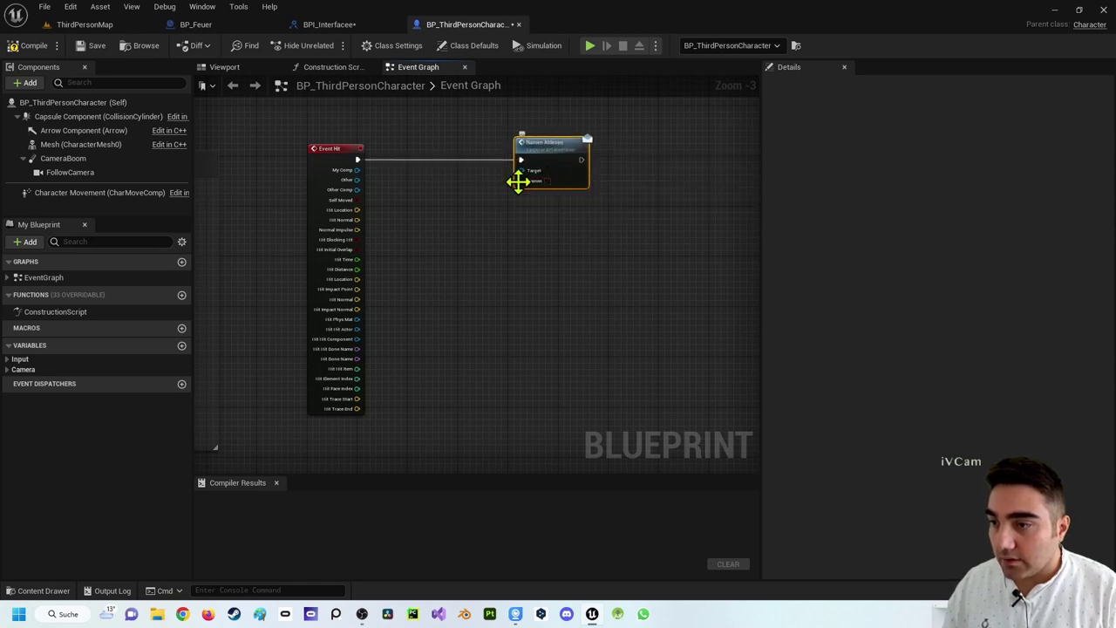
scroll(518, 182, "up", 3)
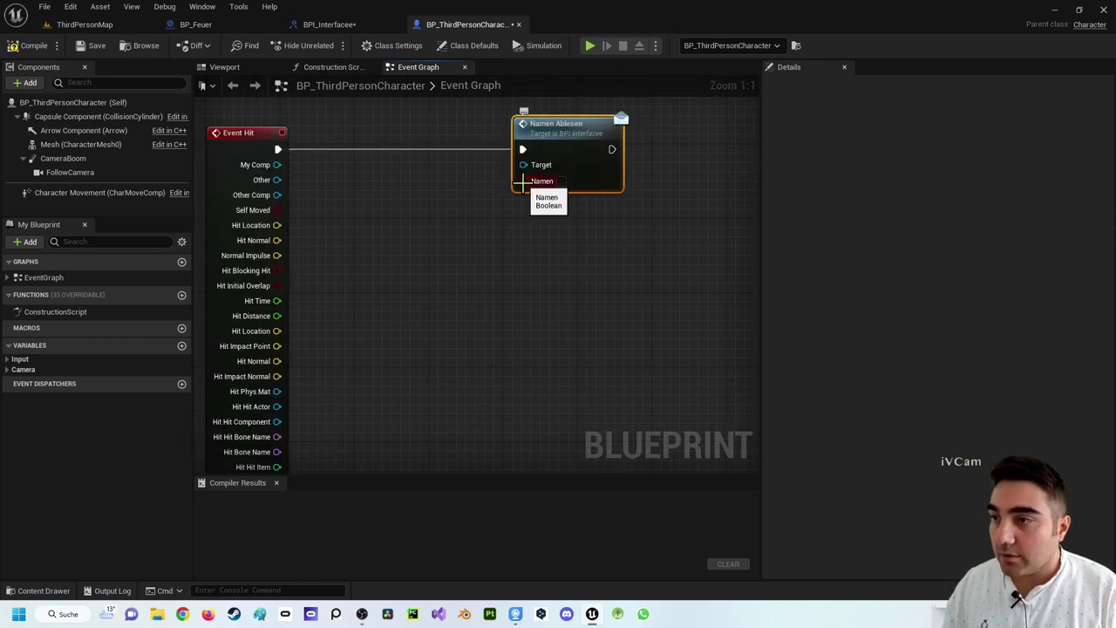
left_click(324, 26)
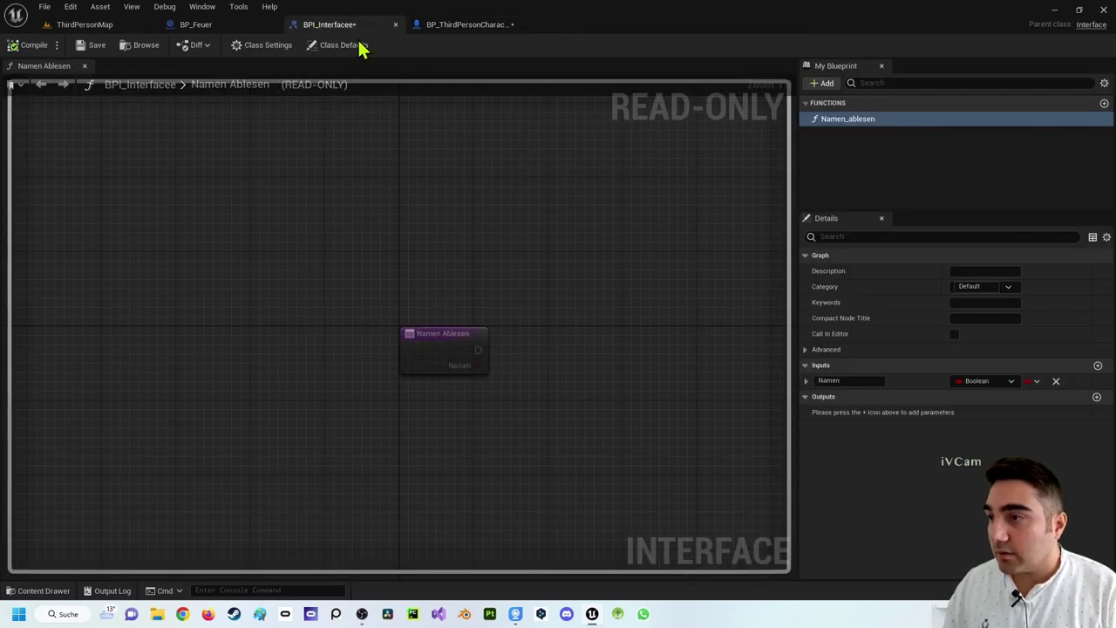
Set the Namen input's type to String, then return to the character blueprint.
left_click(1004, 388)
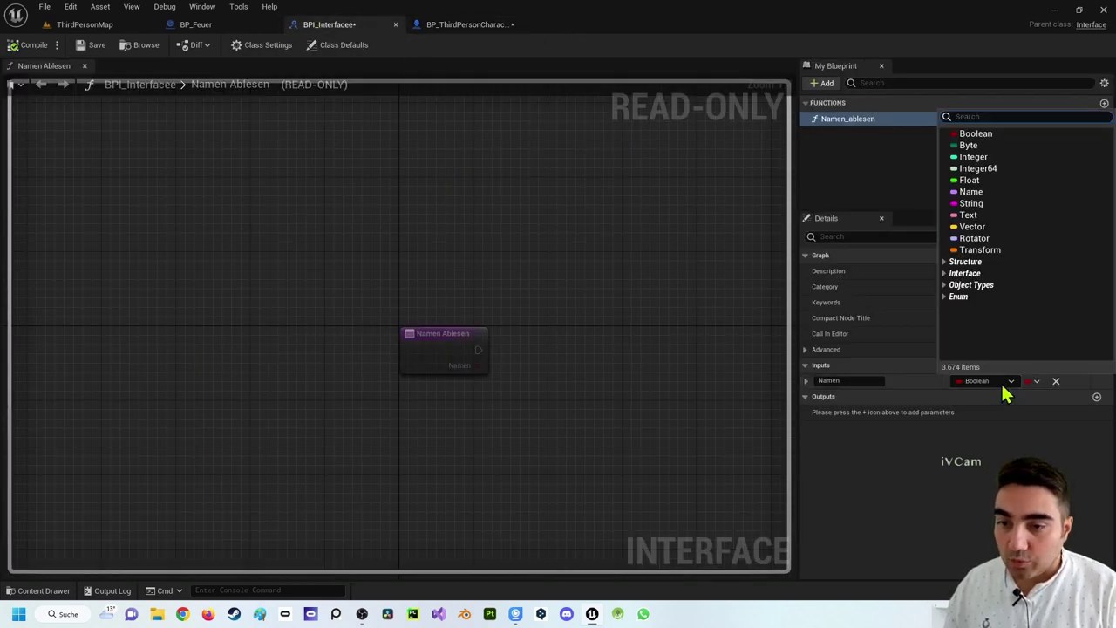
left_click(986, 206)
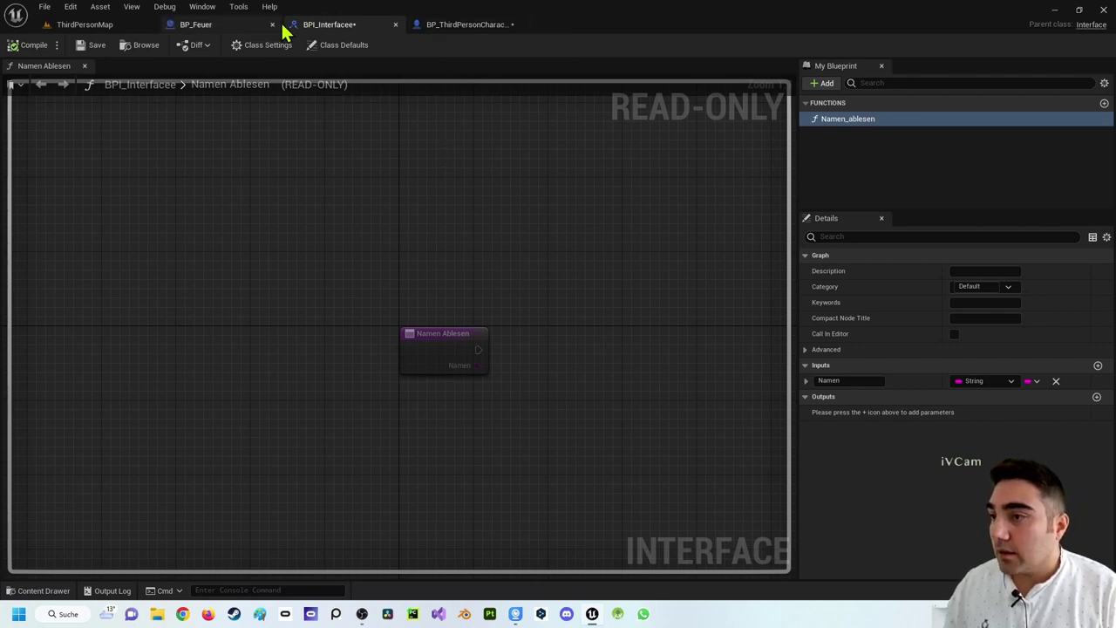
left_click(481, 26)
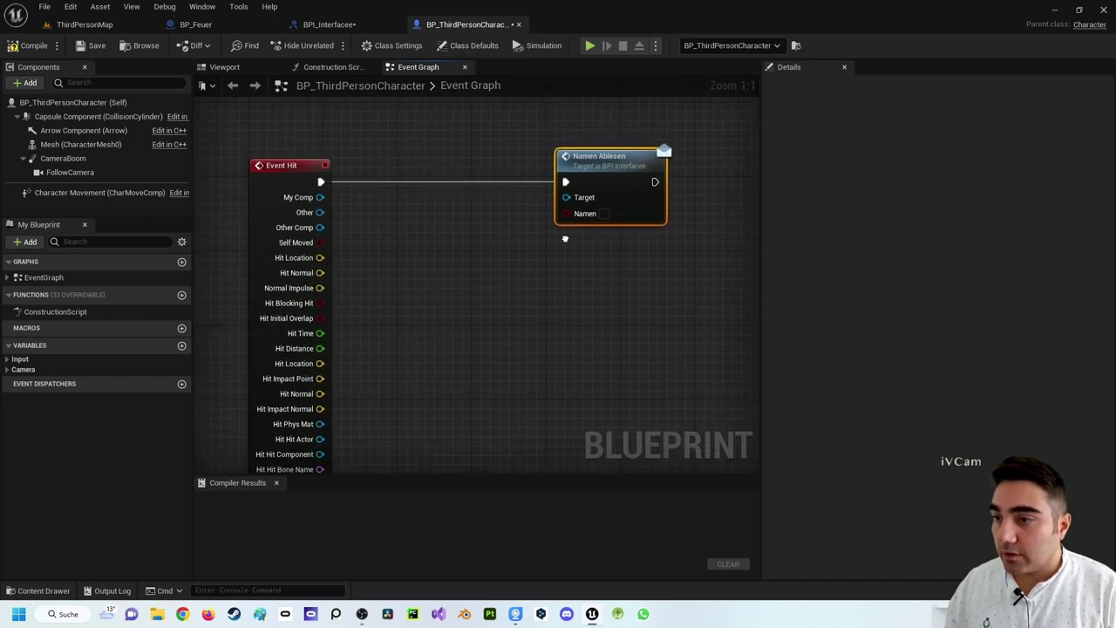
Replace the outdated Namen Ablesen node with a refreshed one after Event Hit.
left_click(26, 47)
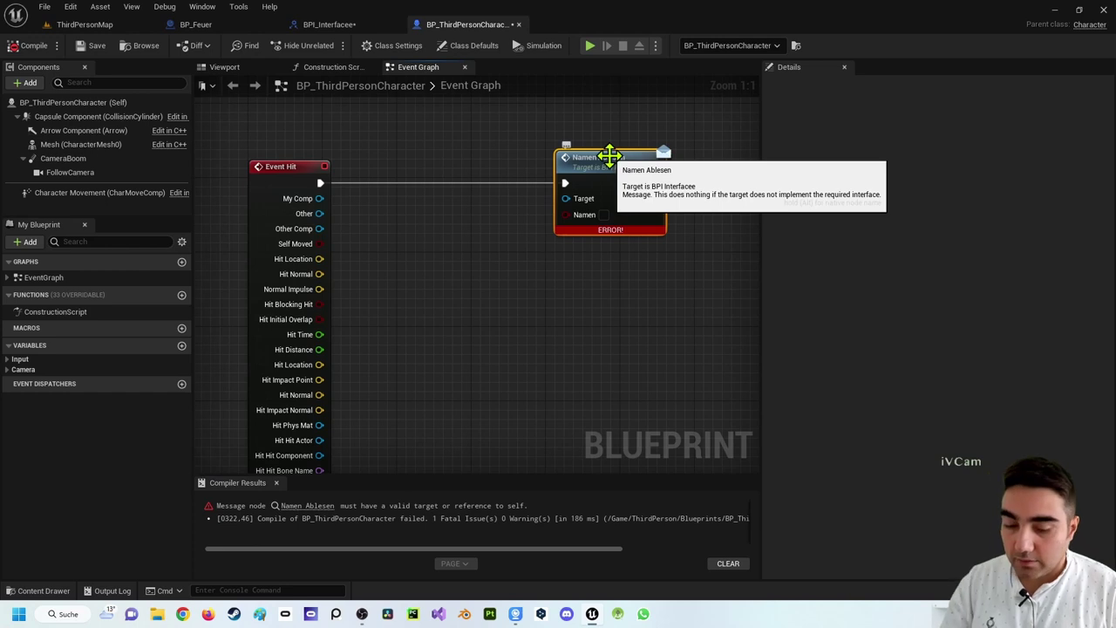
key("Delete")
left_click_drag(320, 183, 532, 185)
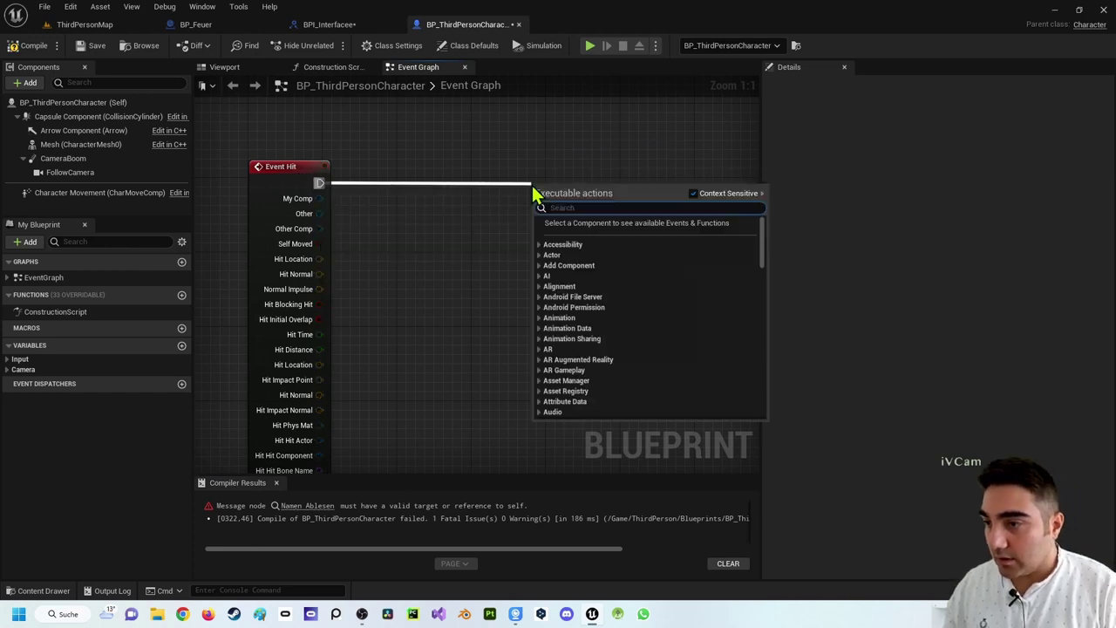
type("namenab")
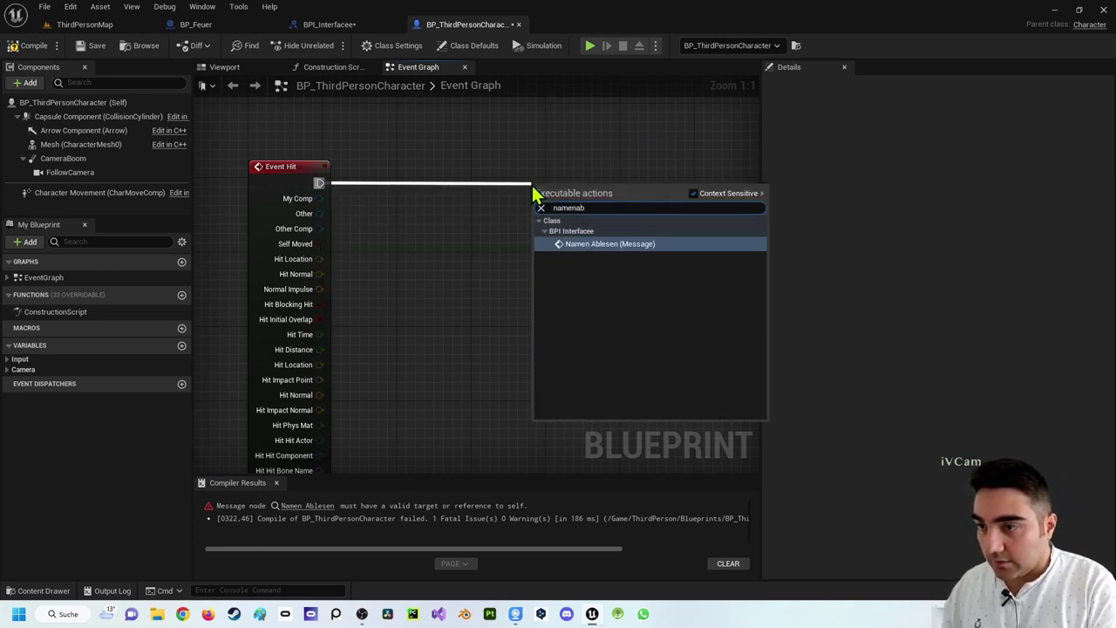
key("Return")
mouse_move(571, 218)
left_mouse_down()
mouse_move(582, 190)
mouse_move(600, 184)
left_mouse_up()
right_click_drag(553, 297, 515, 299)
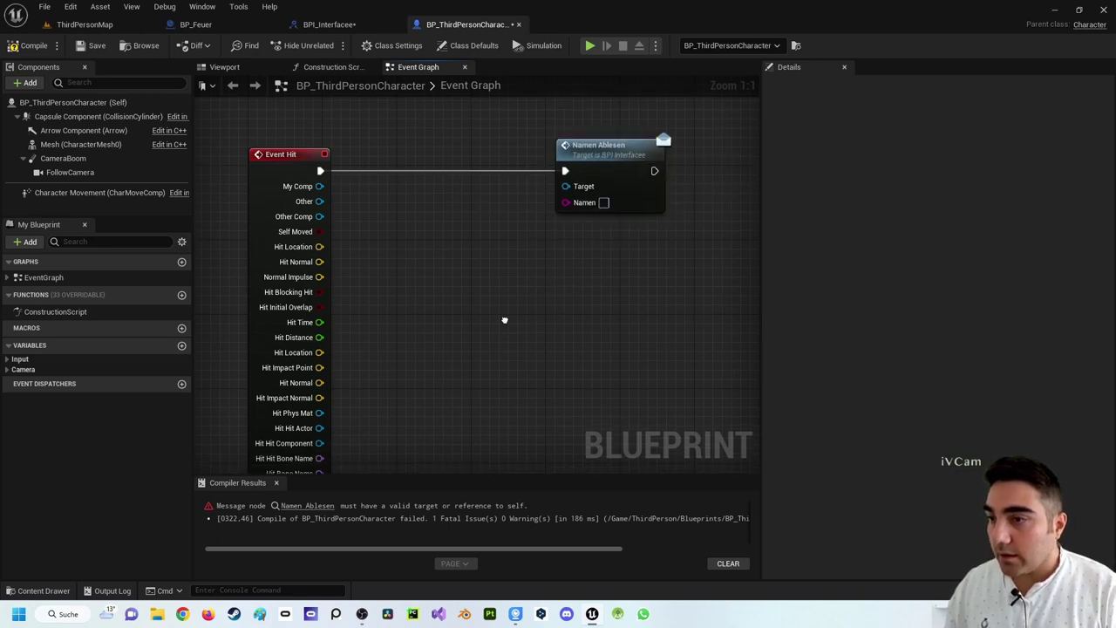
right_click(515, 299)
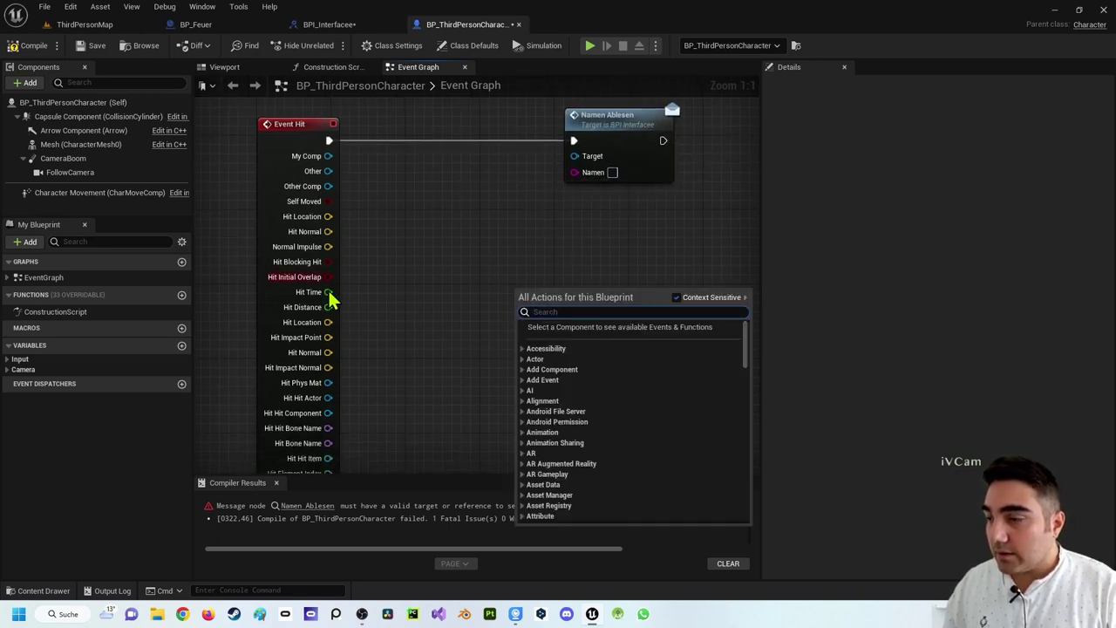
scroll(393, 275, "down", 1)
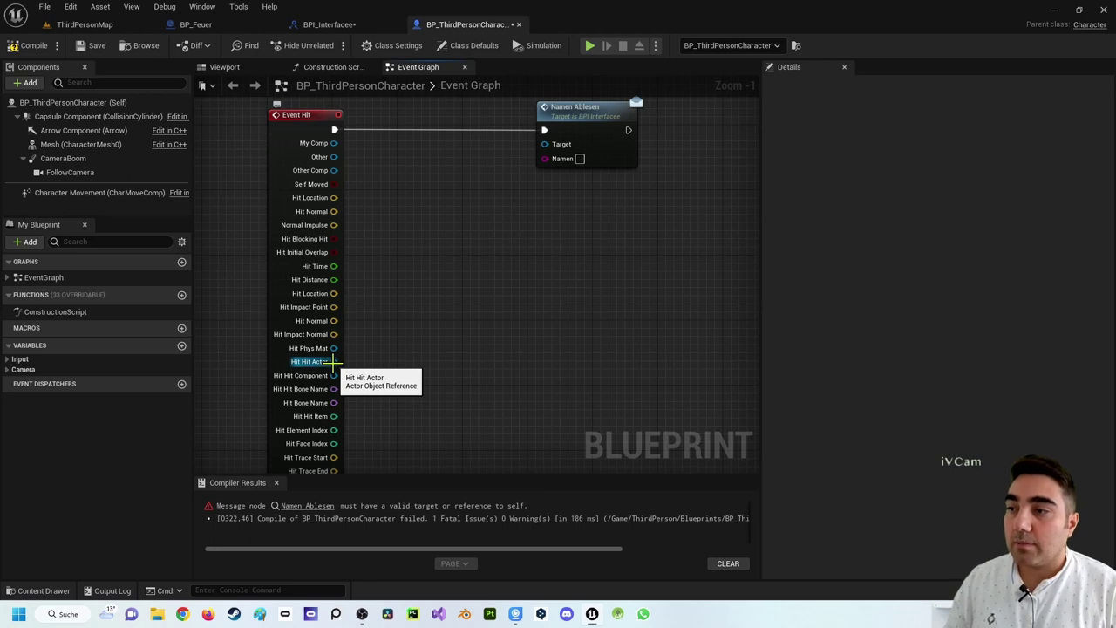
Wire Hit Actor to Namen Ablesen's Target and its Get Display Name into Namen, then compile.
mouse_move(334, 361)
left_mouse_down()
mouse_move(369, 349)
mouse_move(560, 174)
left_mouse_up()
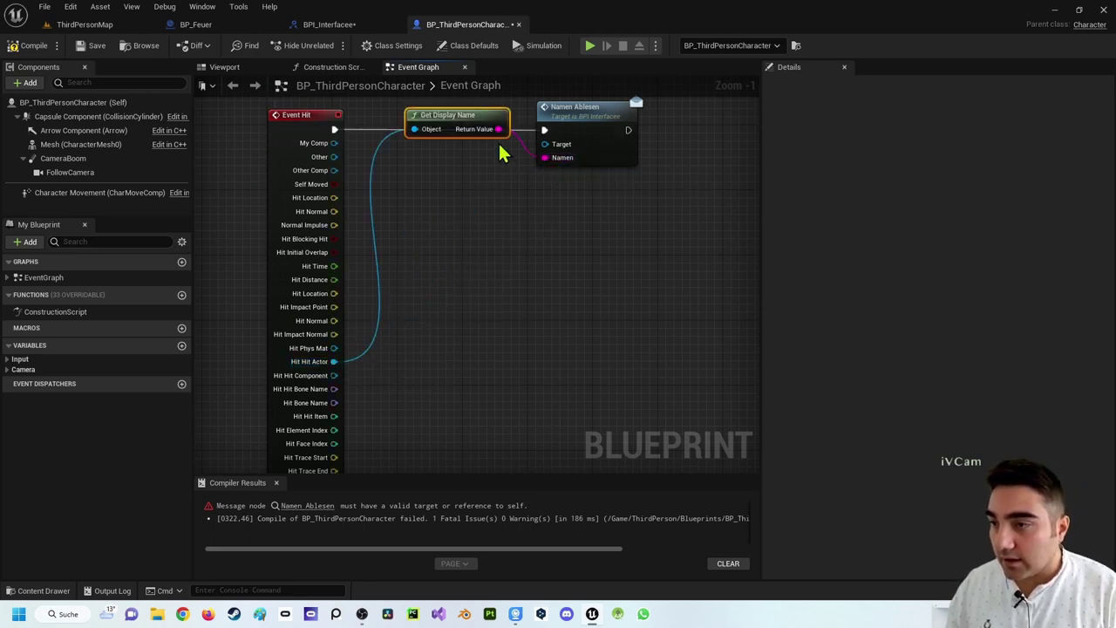
left_click_drag(477, 129, 468, 357)
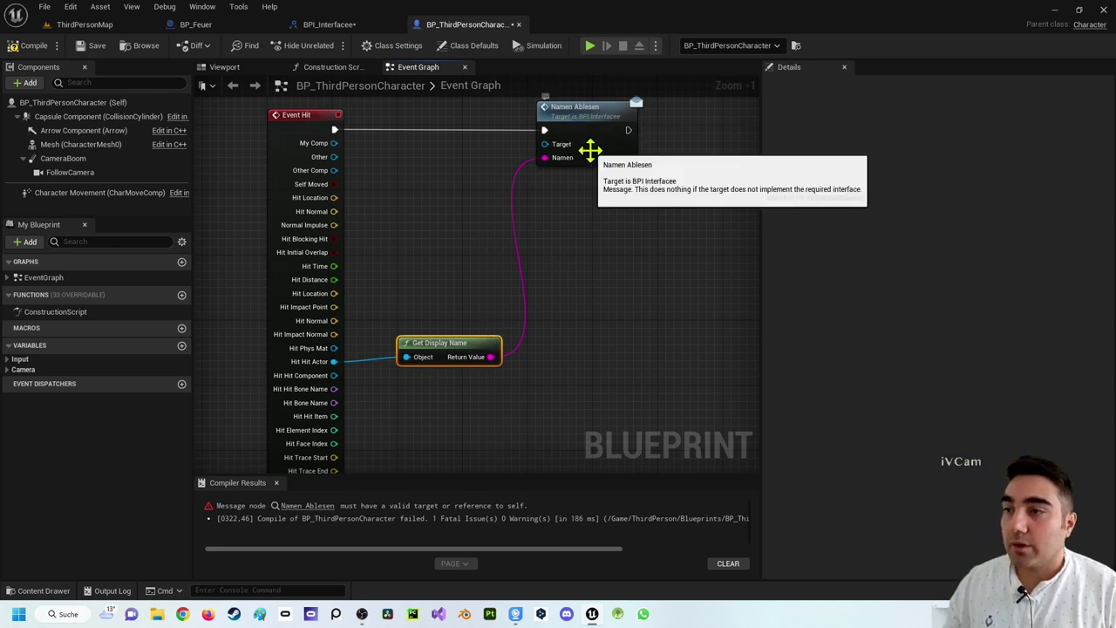
left_click(32, 49)
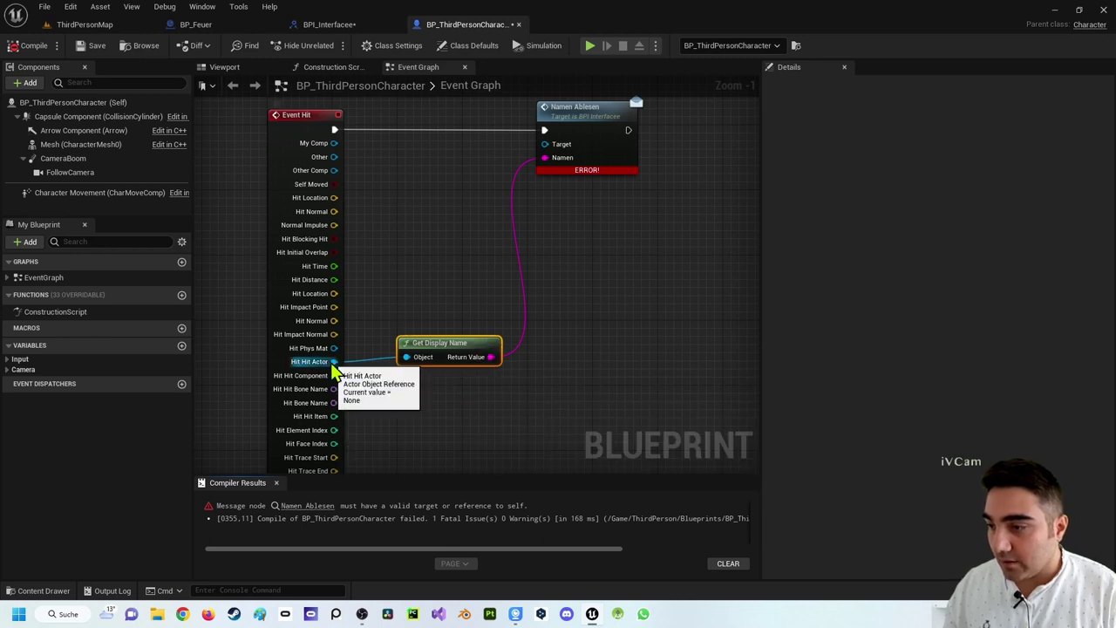
left_click_drag(334, 361, 545, 144)
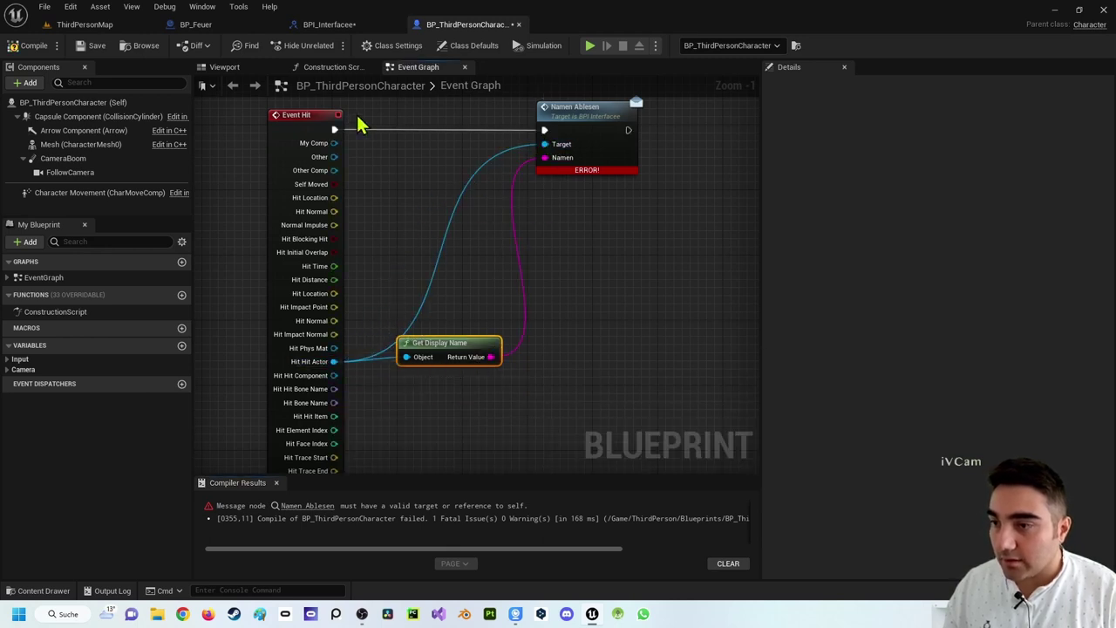
left_click(12, 45)
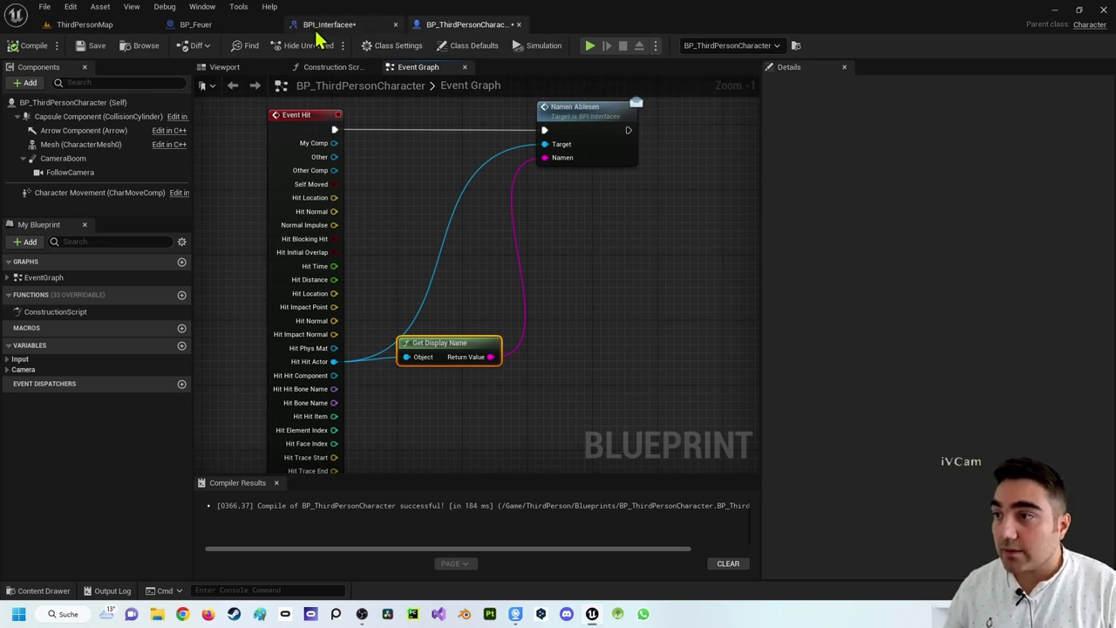
Add BPI_Interfacee to BP_Feuer's implemented interfaces, compile, and select the default Event Graph nodes.
left_click(218, 26)
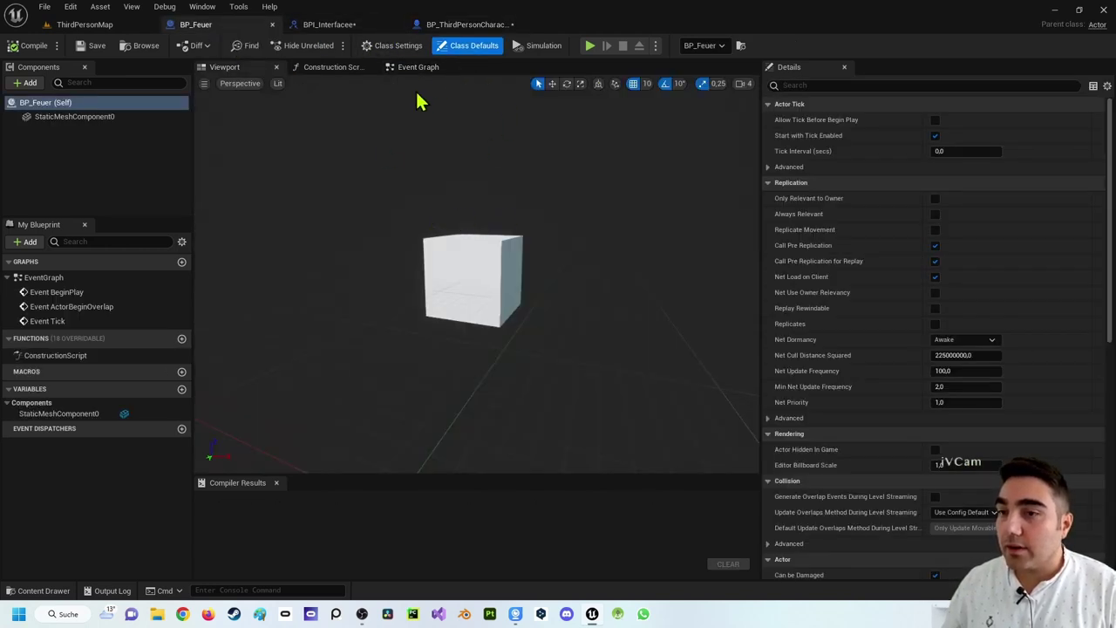
left_click(397, 48)
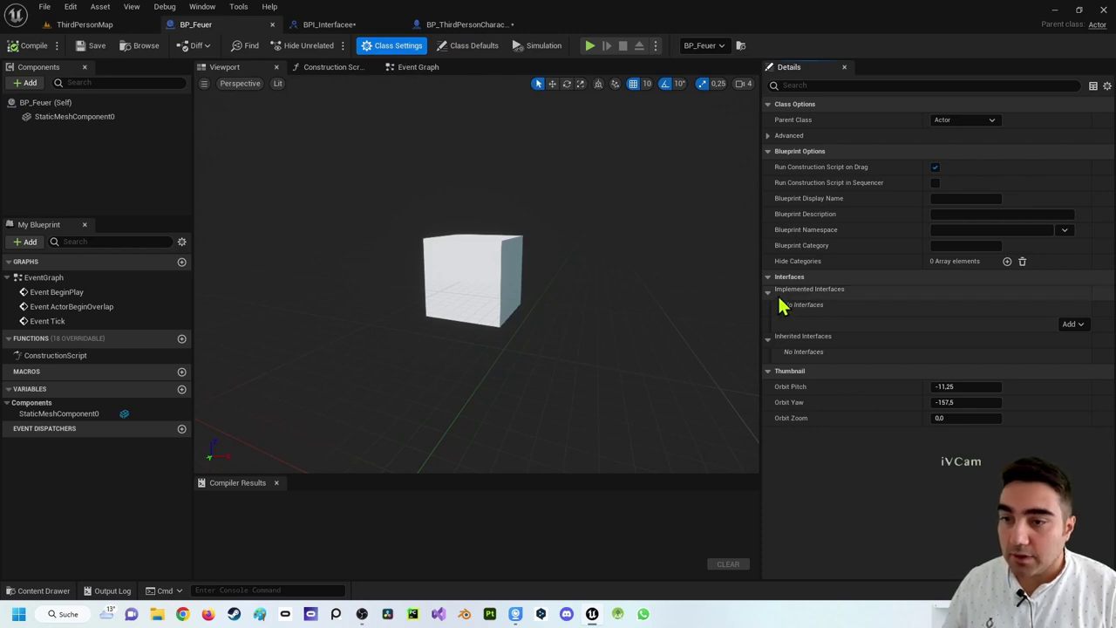
left_click(1072, 325)
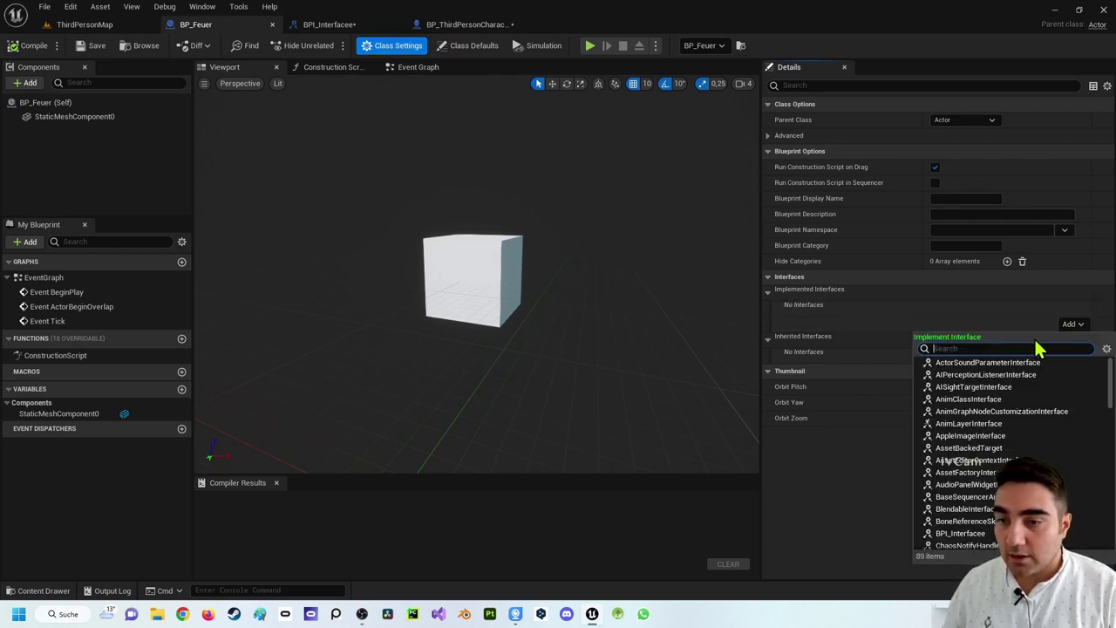
type("BPI")
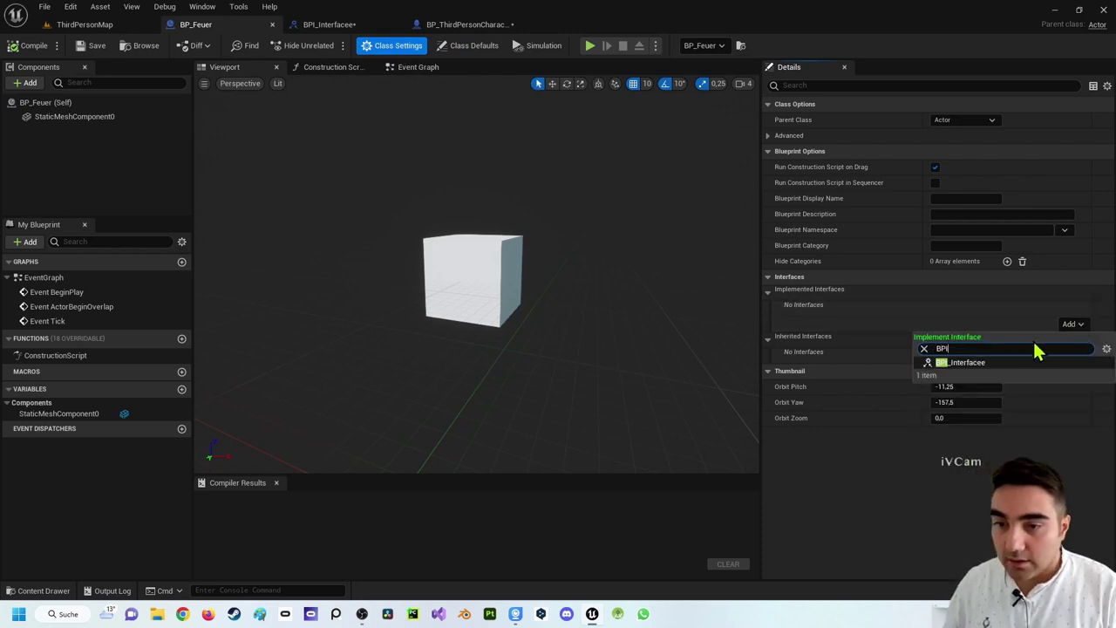
left_click(1007, 370)
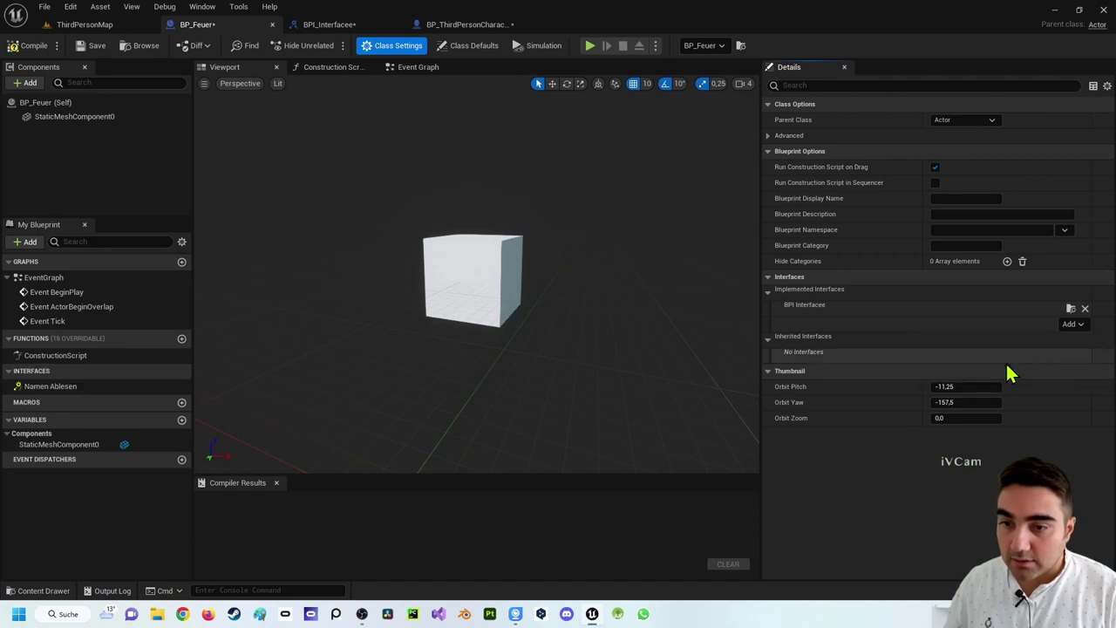
left_click(39, 48)
left_click(417, 71)
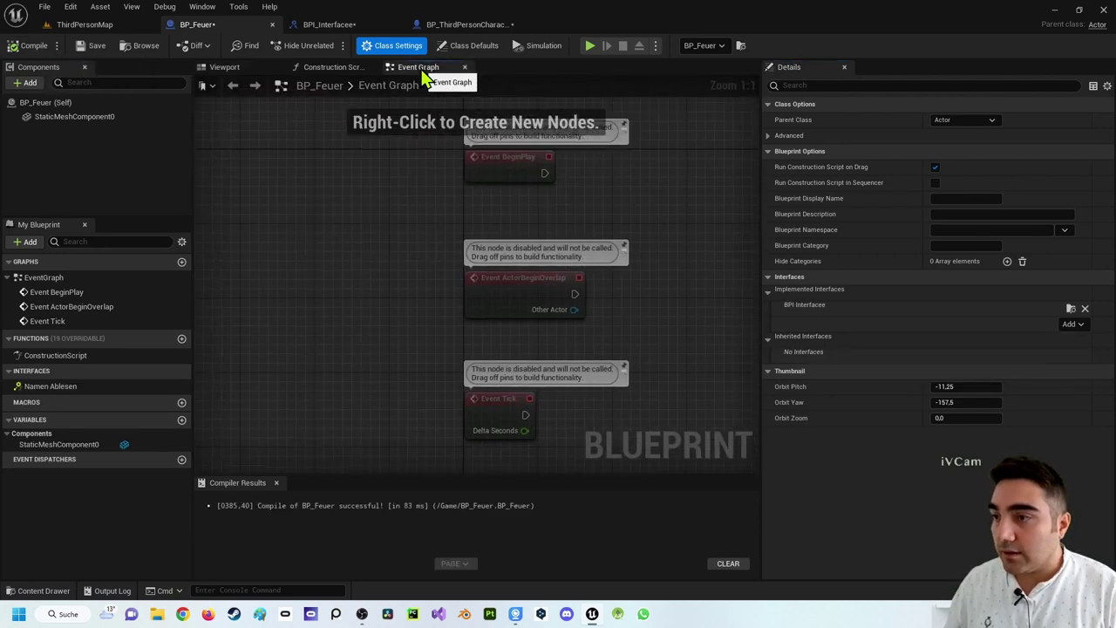
left_click_drag(408, 127, 610, 441)
Delete the default events and implement Event Namen Ablesen in BP_Feuer's graph.
key("Delete")
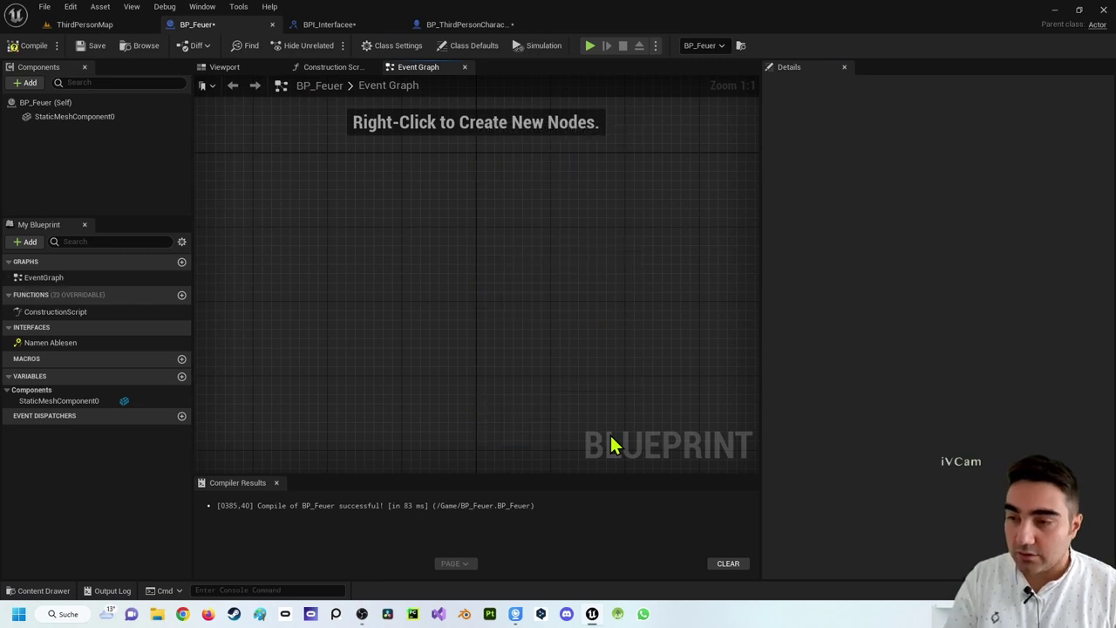
right_click(52, 345)
left_click(83, 364)
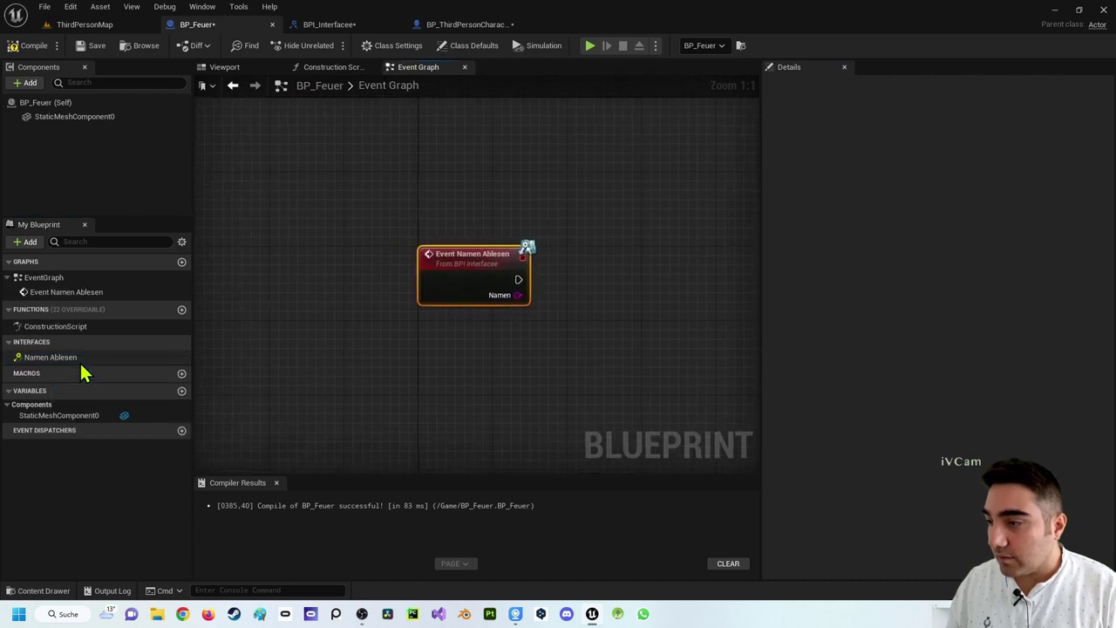
right_click_drag(492, 375, 405, 371)
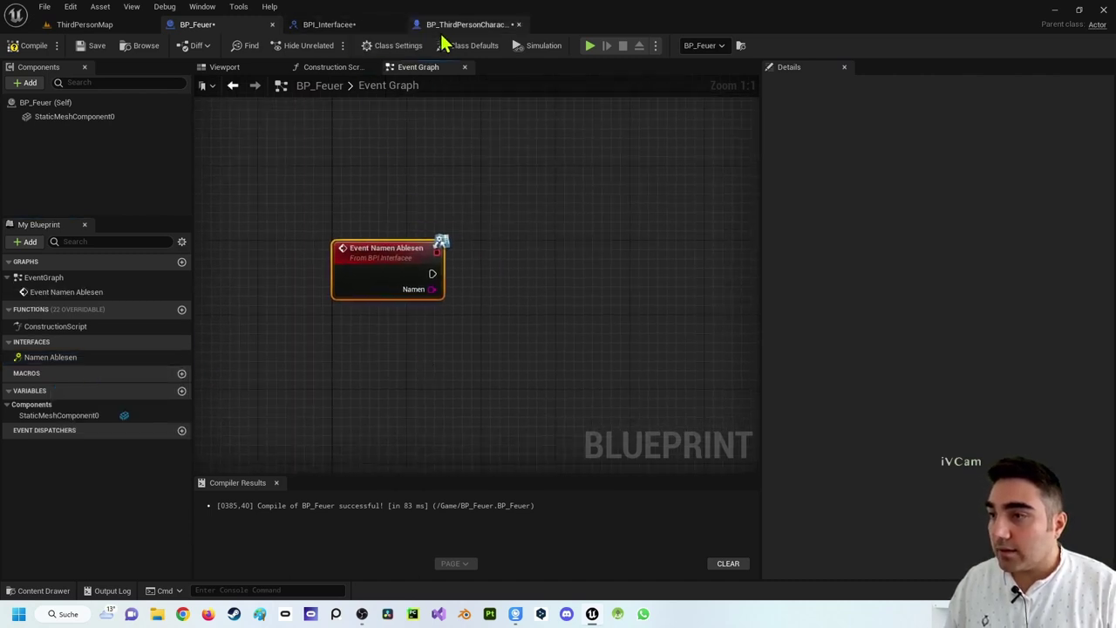
left_click(335, 33)
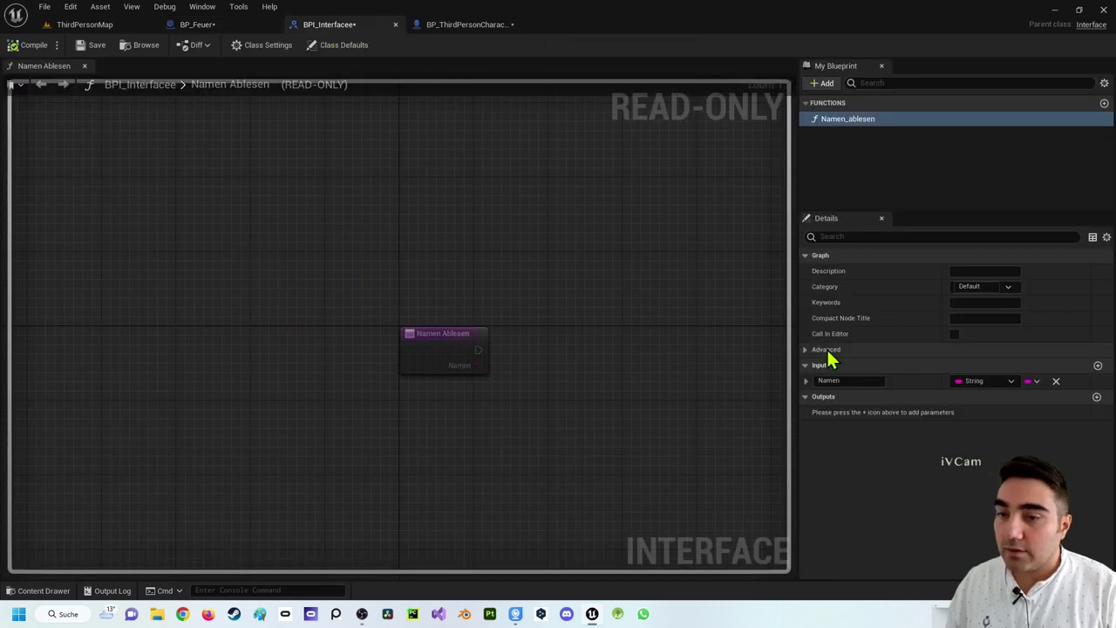
left_click(467, 24)
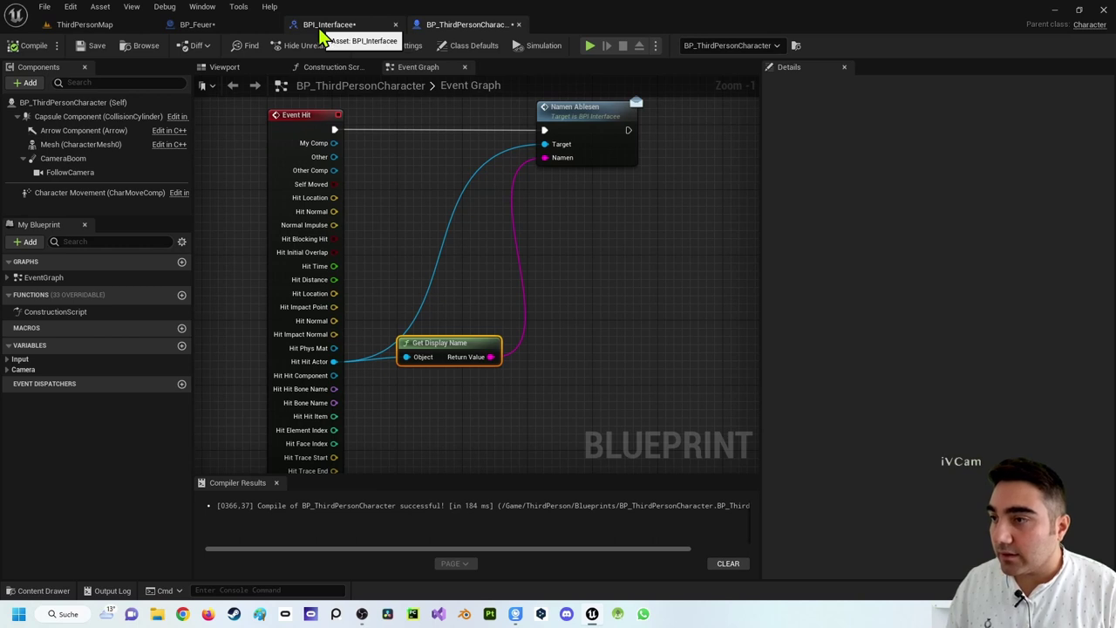
left_click(234, 26)
Add a Print String fed by Namen after the event, compile, and return to ThirdPersonMap.
left_click_drag(432, 290, 490, 307)
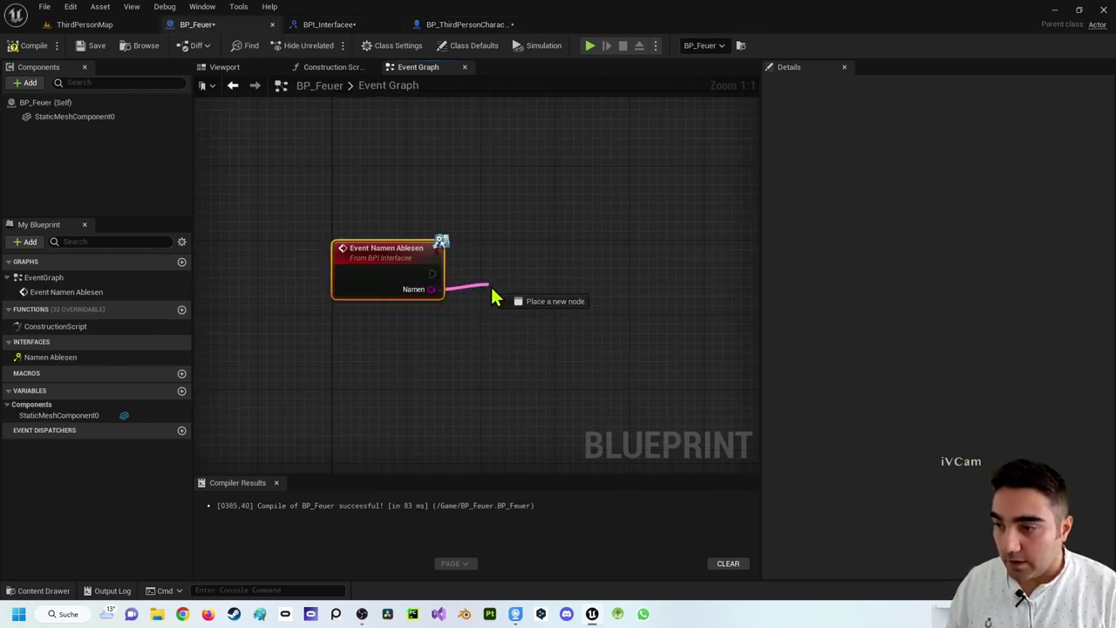
left_click_drag(490, 307, 541, 398)
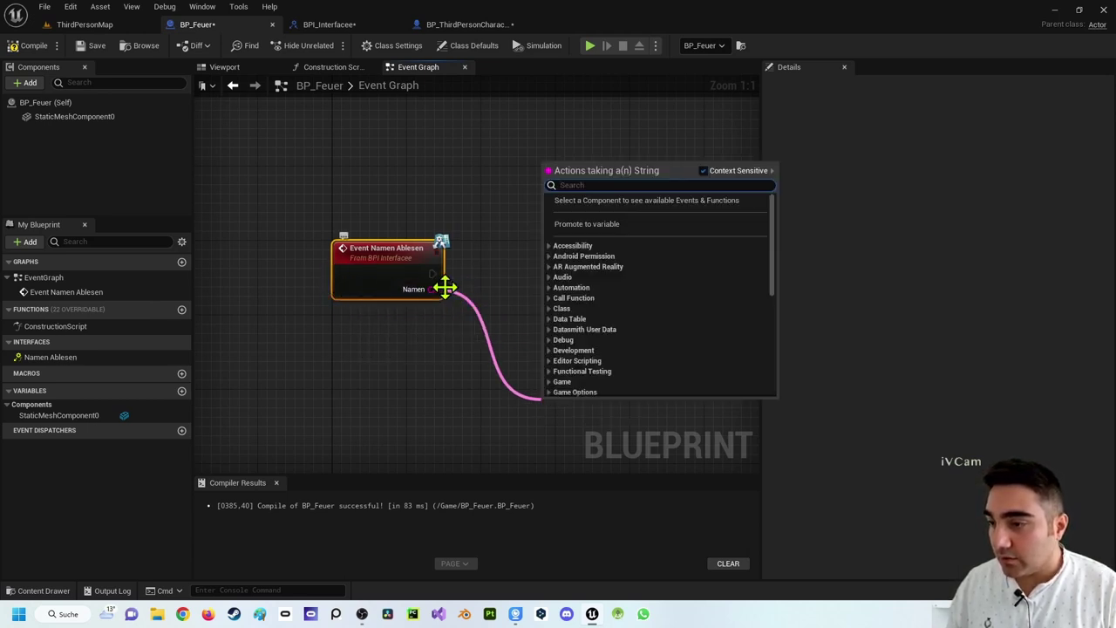
left_click(494, 277)
right_click_drag(509, 283, 468, 239)
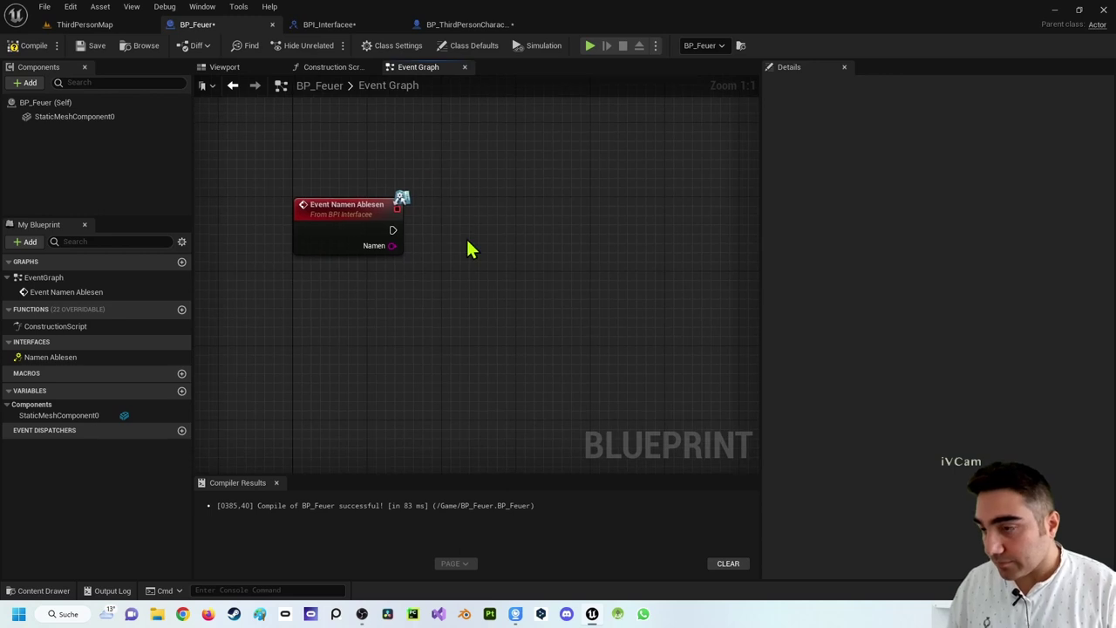
right_click_drag(397, 280, 377, 267)
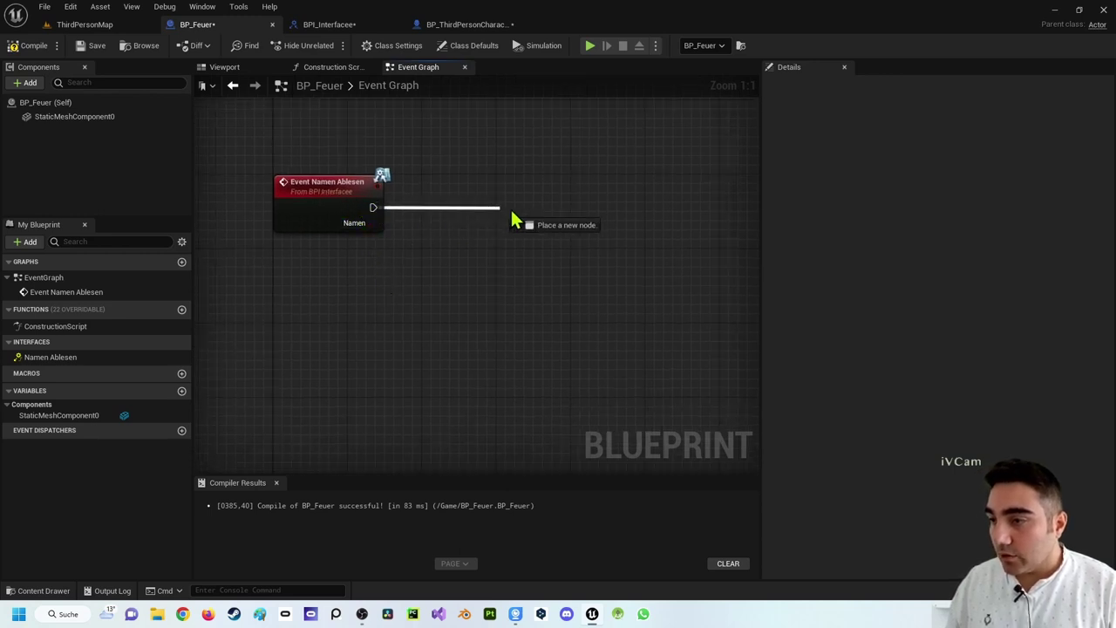
left_click_drag(374, 208, 540, 211)
type("print")
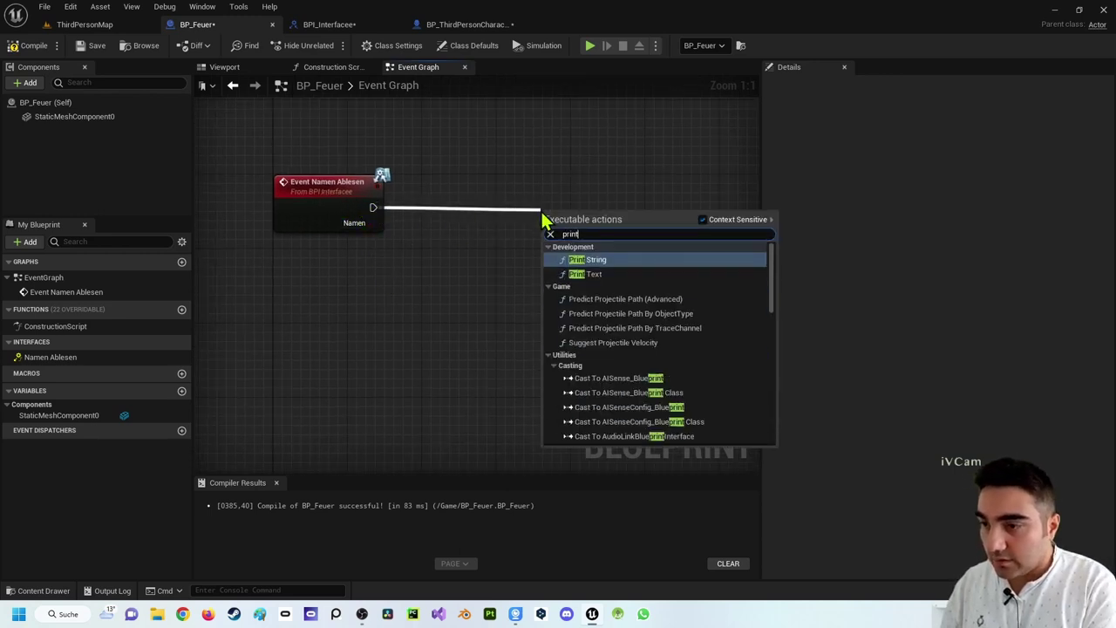
key("Return")
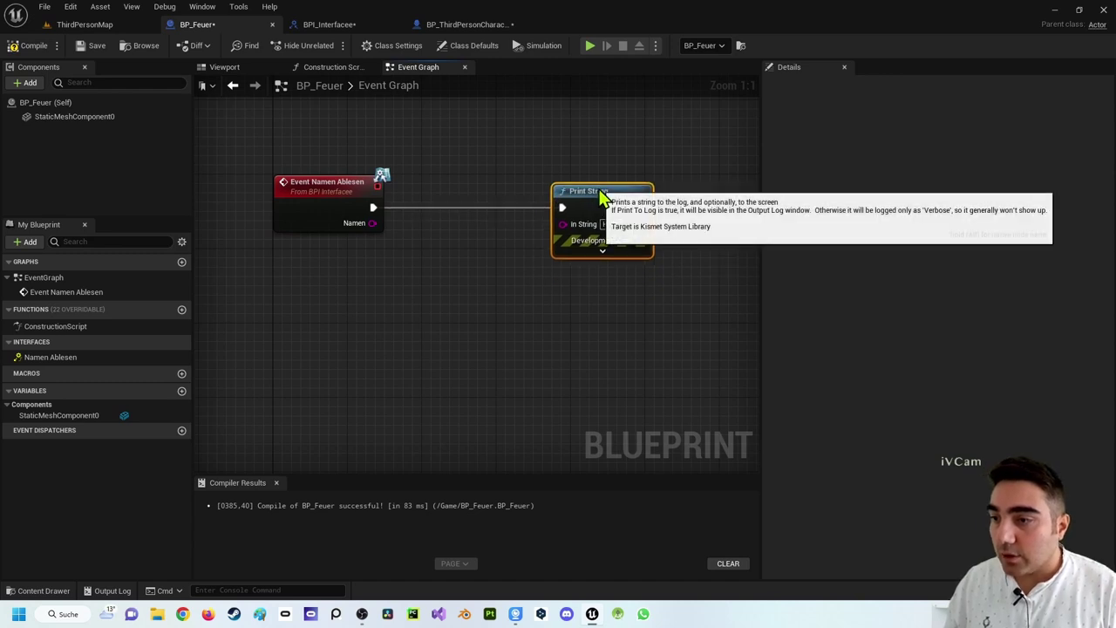
left_click_drag(593, 212, 640, 193)
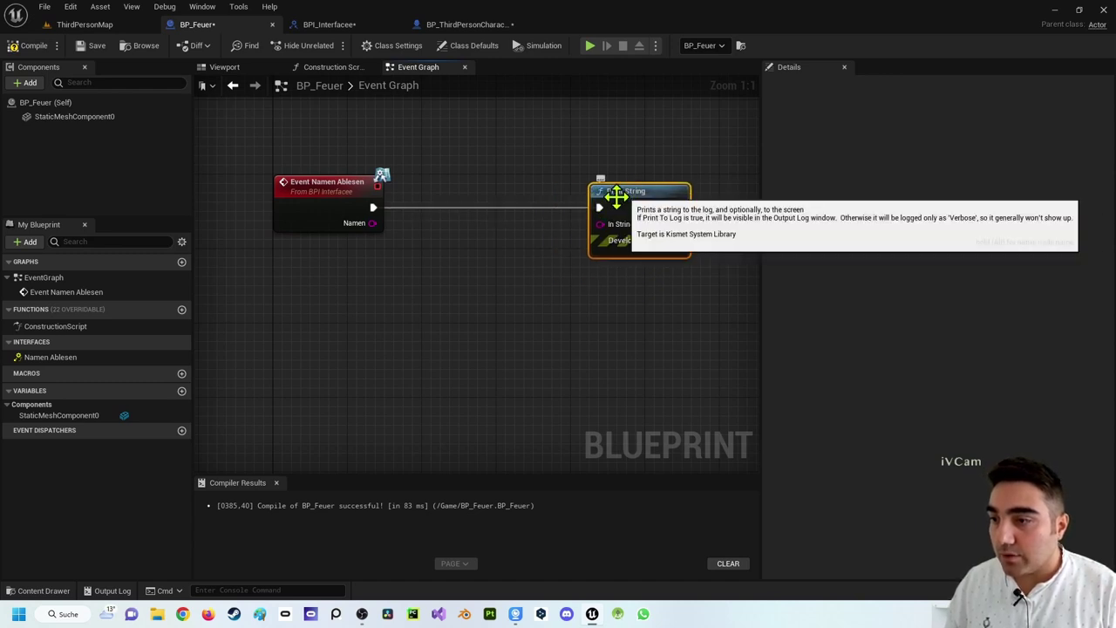
left_click_drag(372, 224, 602, 225)
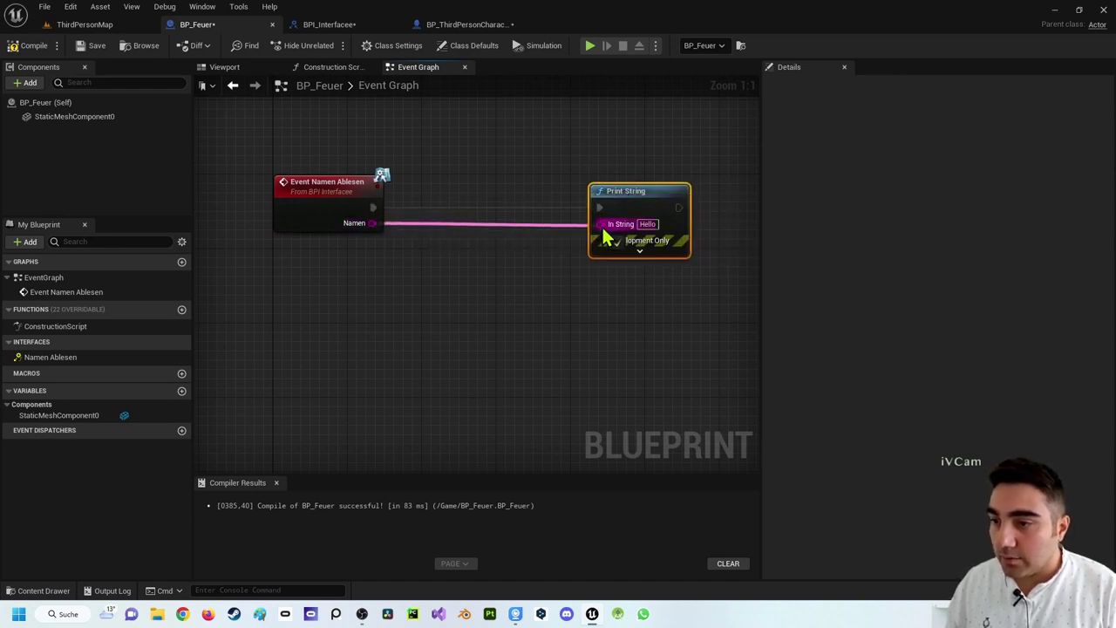
left_click(26, 46)
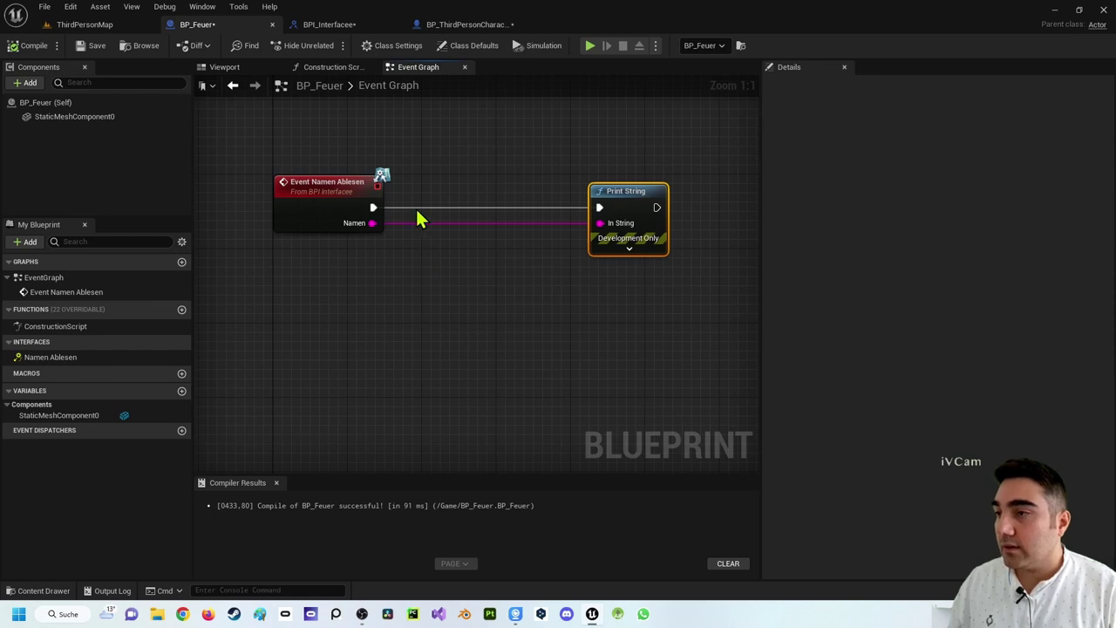
left_click(92, 25)
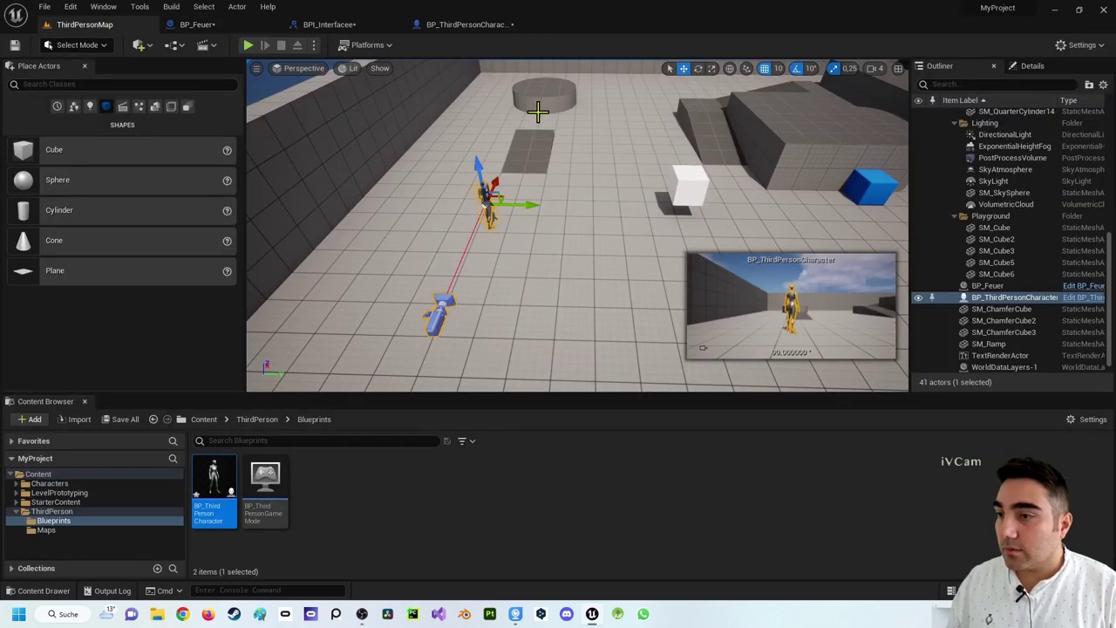
left_click(247, 44)
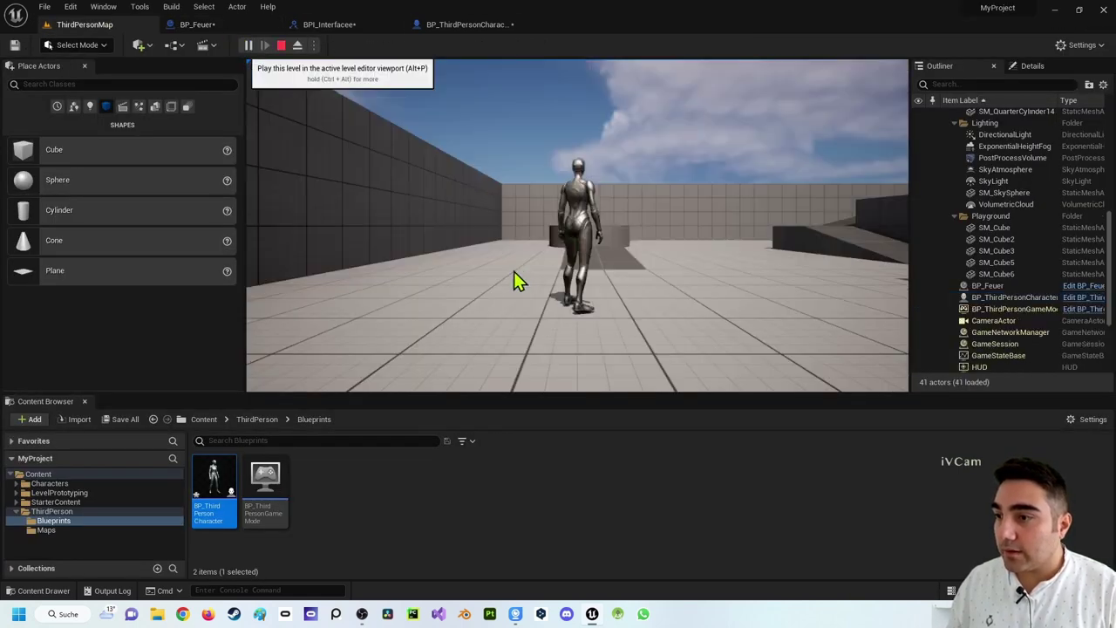
left_click(798, 304)
key("w")
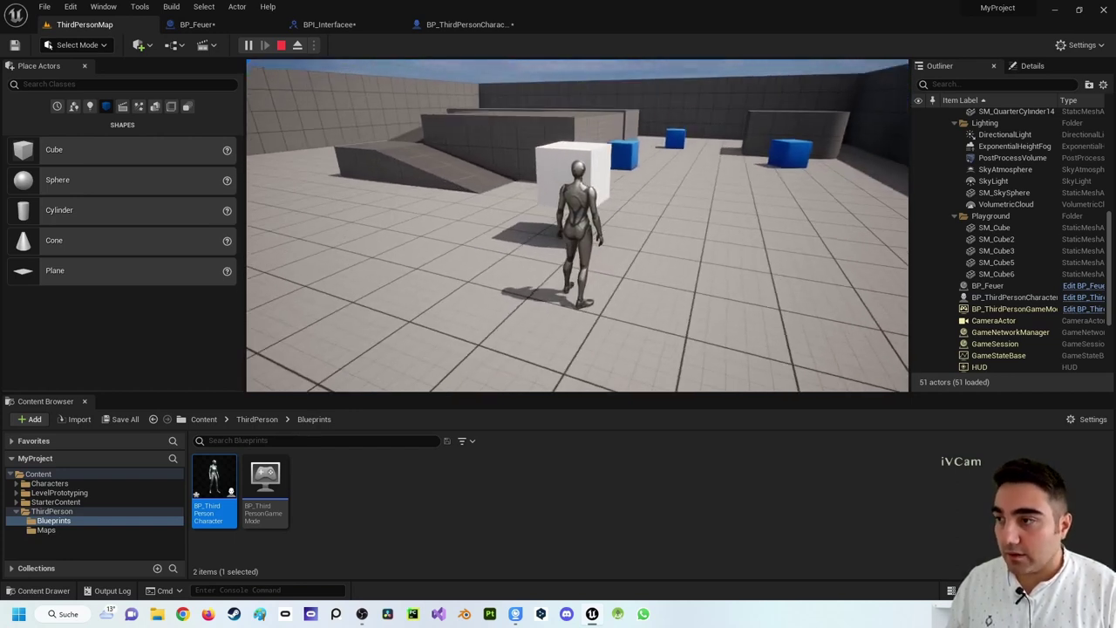
key("w")
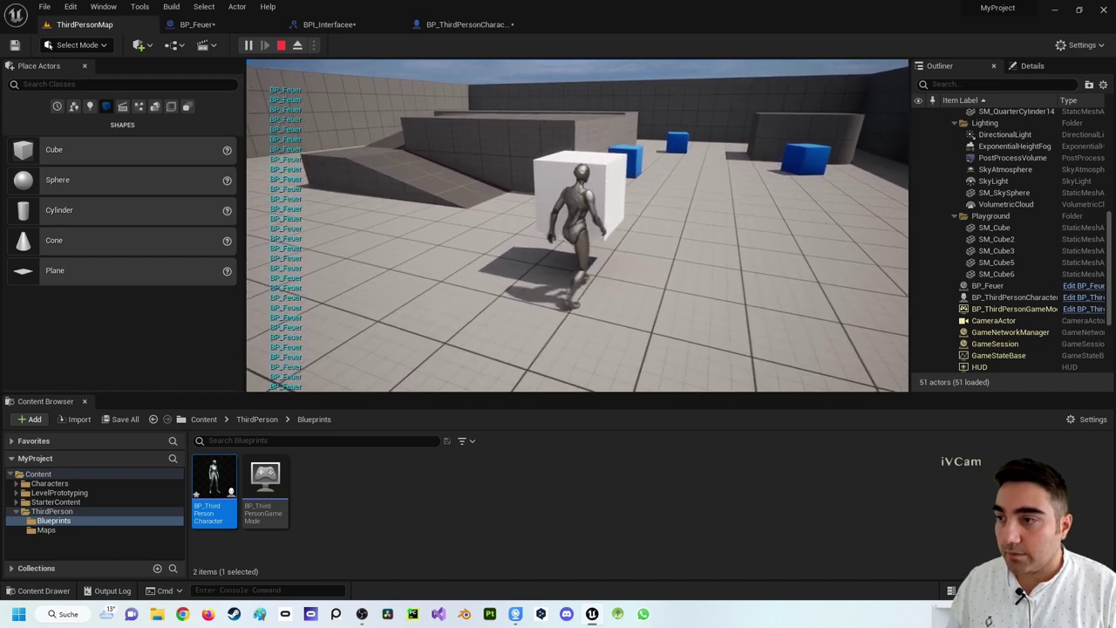
key("Escape")
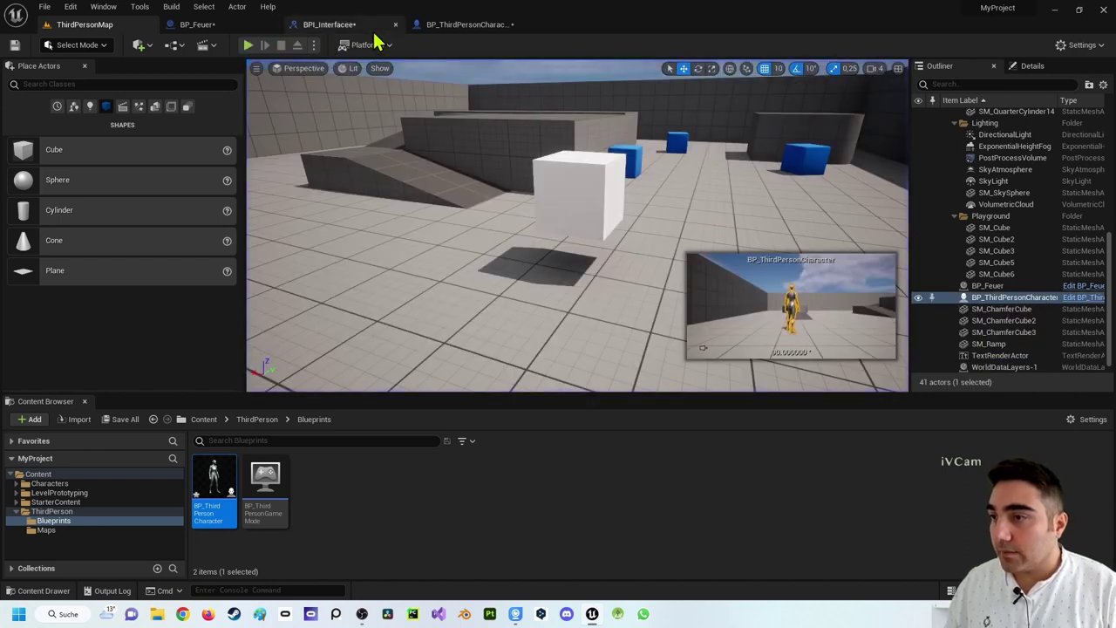
Disconnect and delete BP_Feuer's Print String node, leaving Event Namen Ablesen alone, and recompile.
left_click(218, 24)
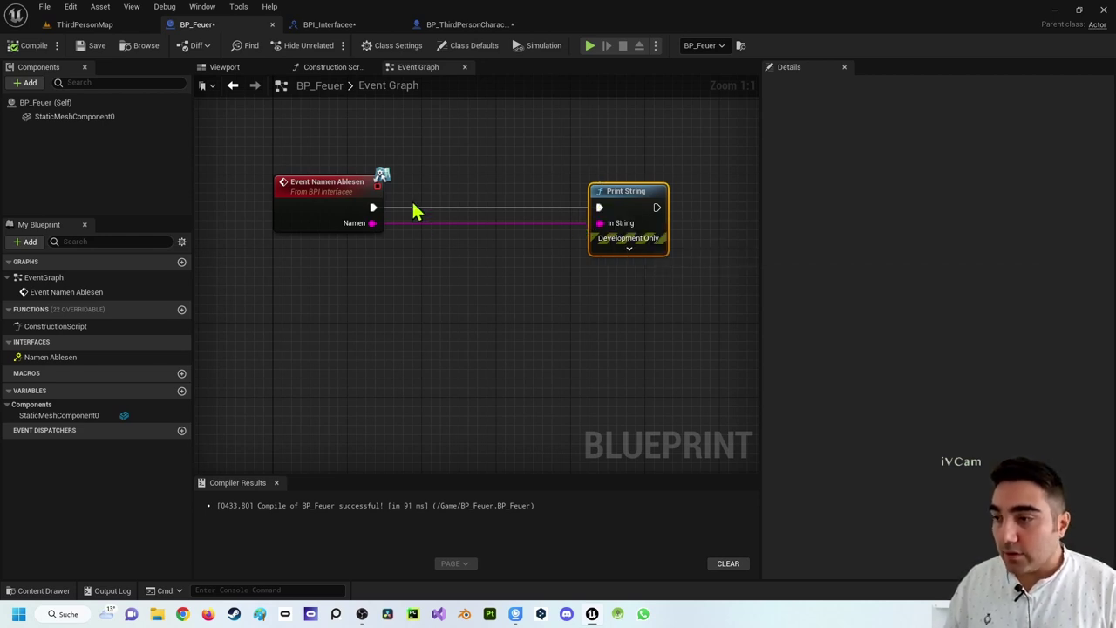
left_click_drag(620, 199, 639, 199)
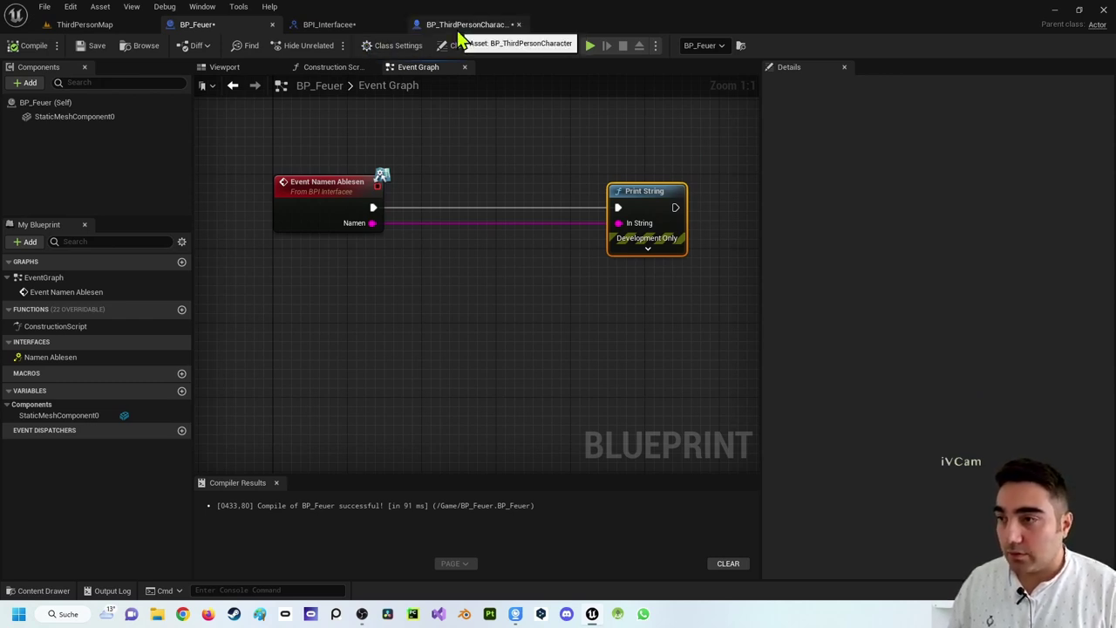
left_click(372, 223, "alt")
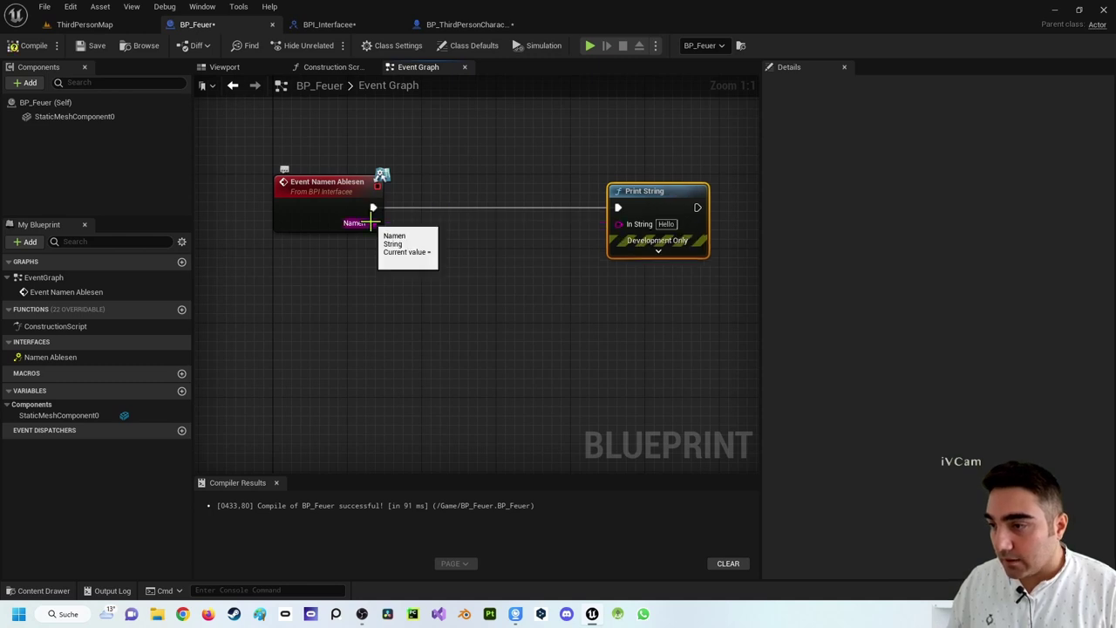
left_click(373, 207, "alt")
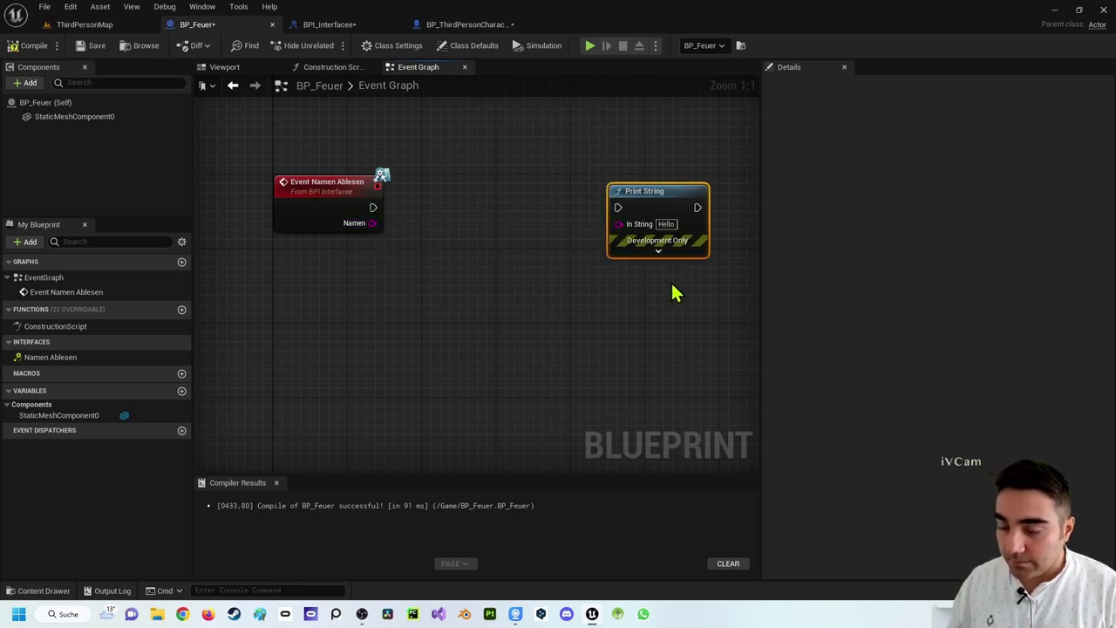
key("Delete")
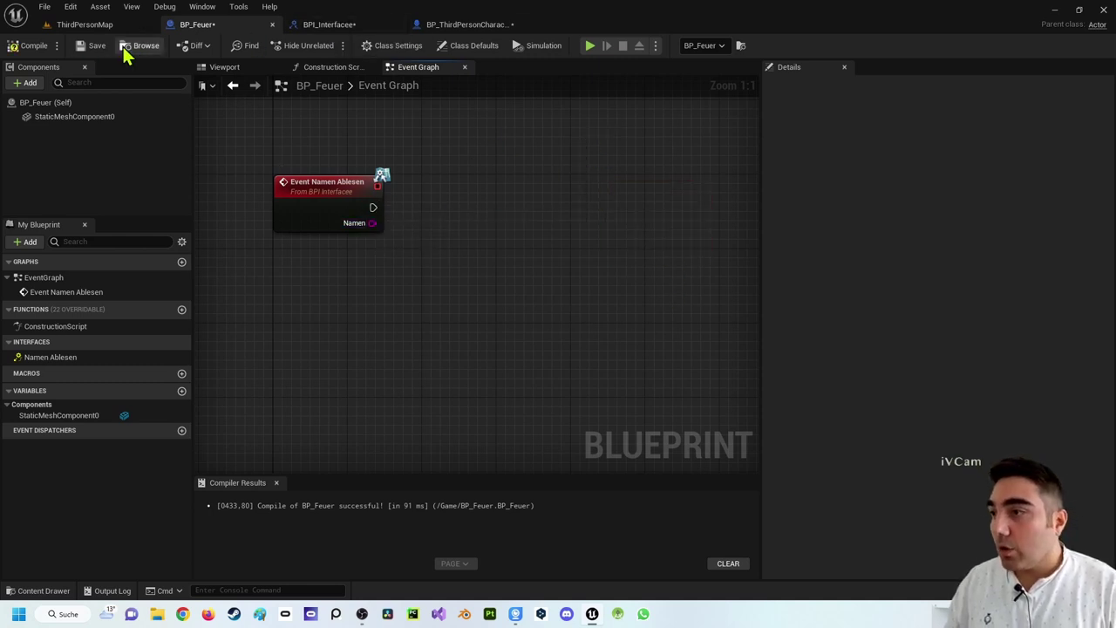
left_click(35, 47)
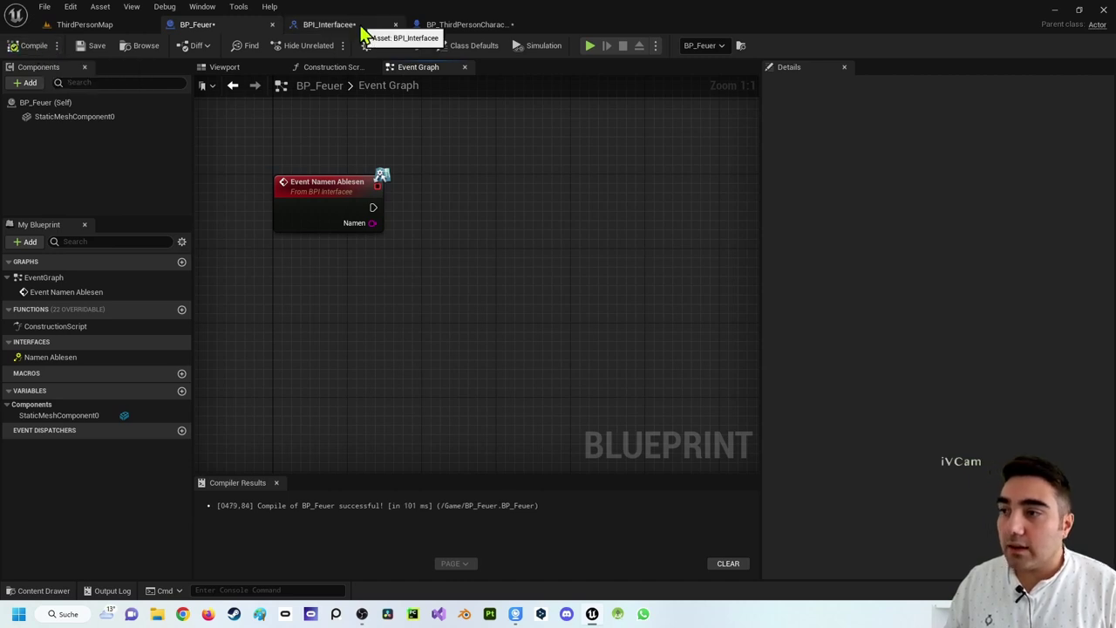
Give the interface's Namen Ablesen a String output Namen2, remove its Namen input, then compile and save.
left_click(330, 25)
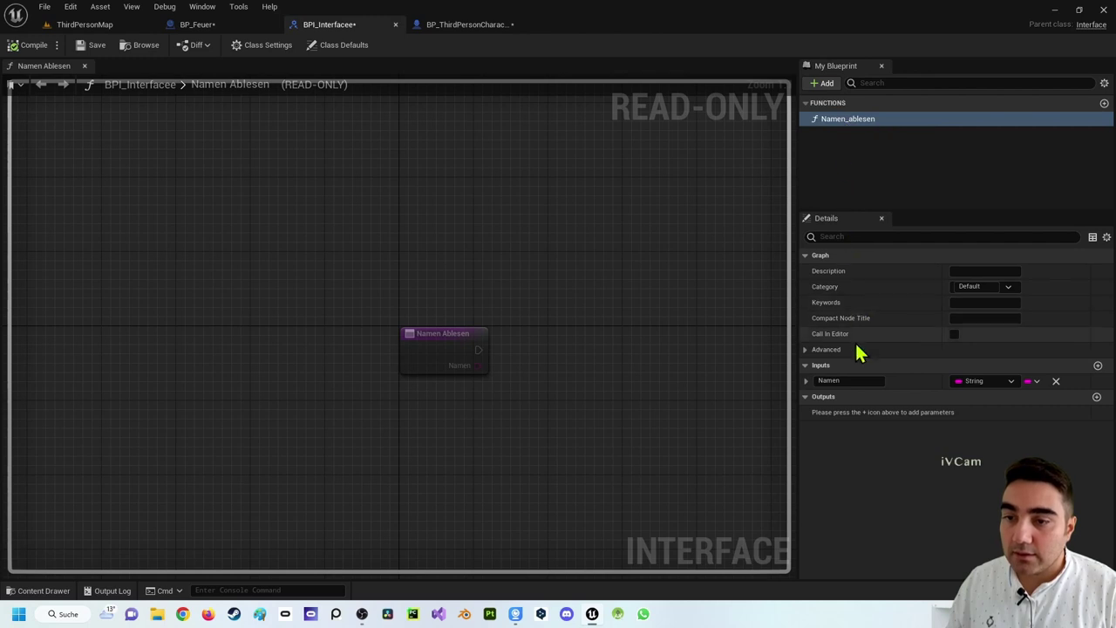
left_click(1097, 397)
left_click(853, 411)
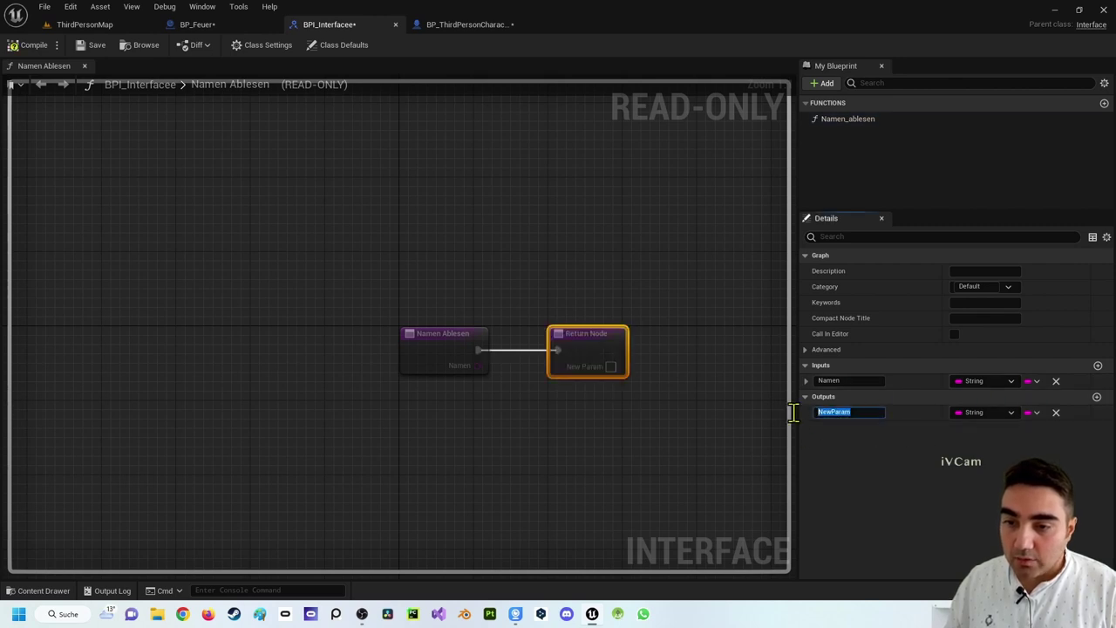
type("amen")
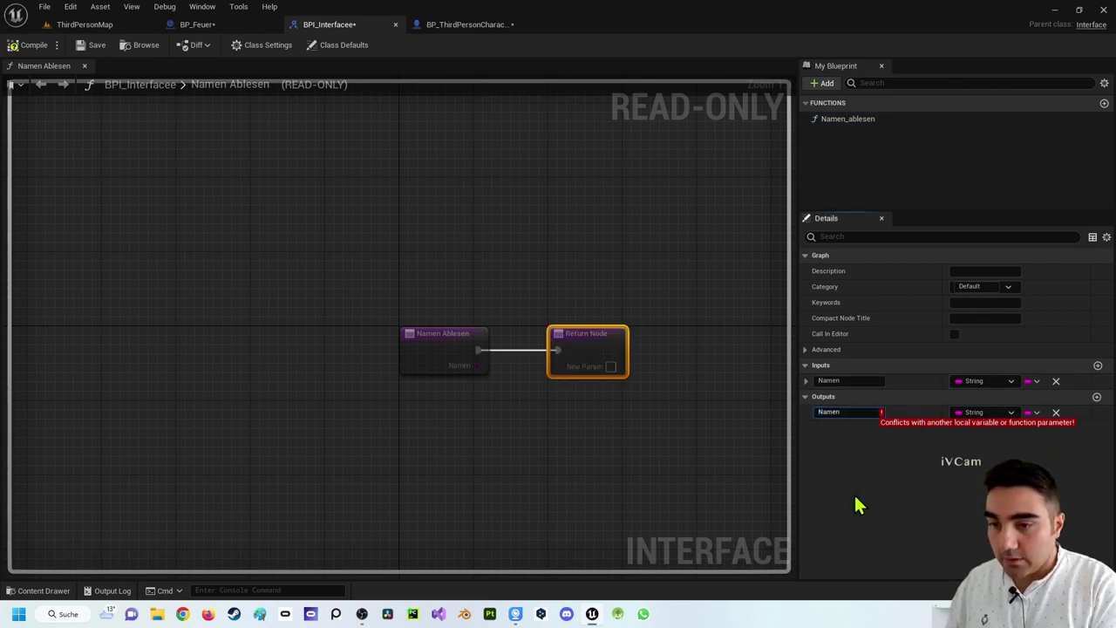
type("2")
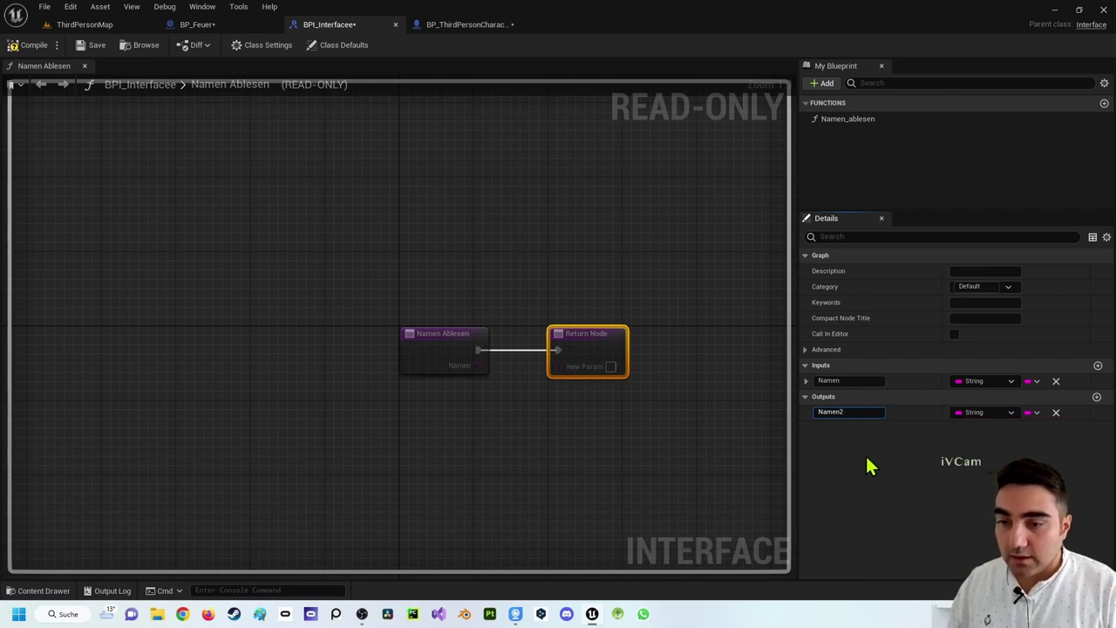
key("Return")
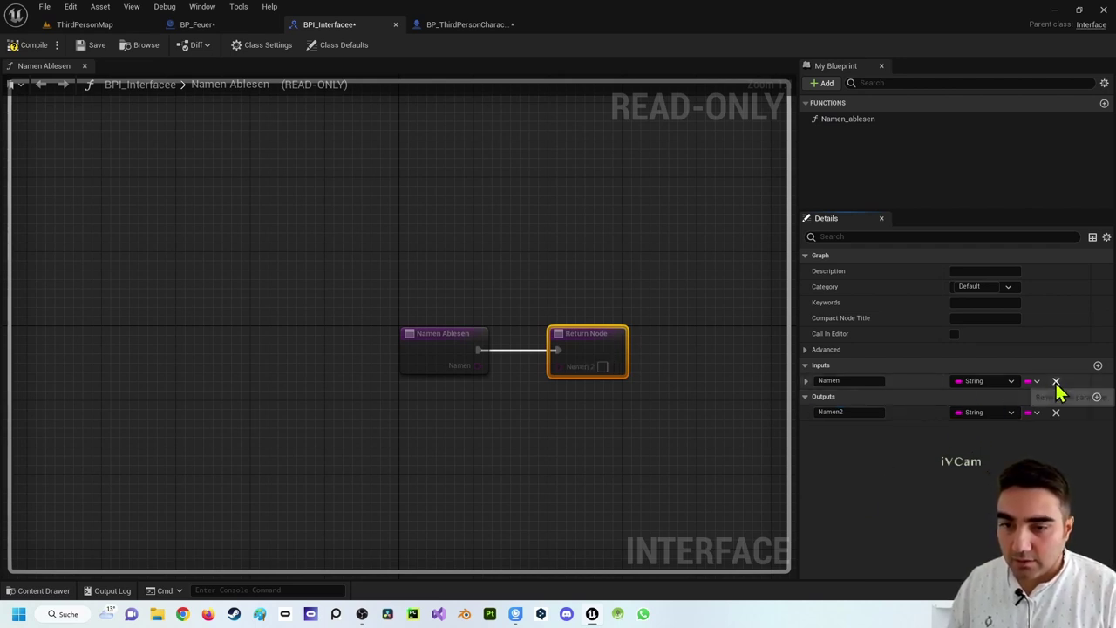
left_click(1055, 383)
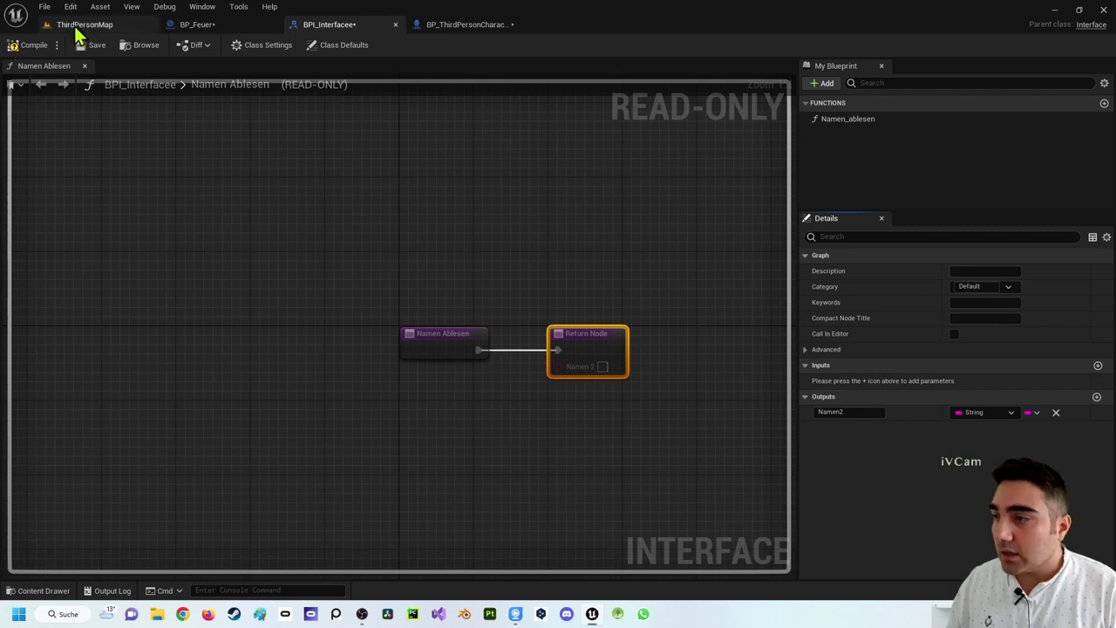
left_click(29, 48)
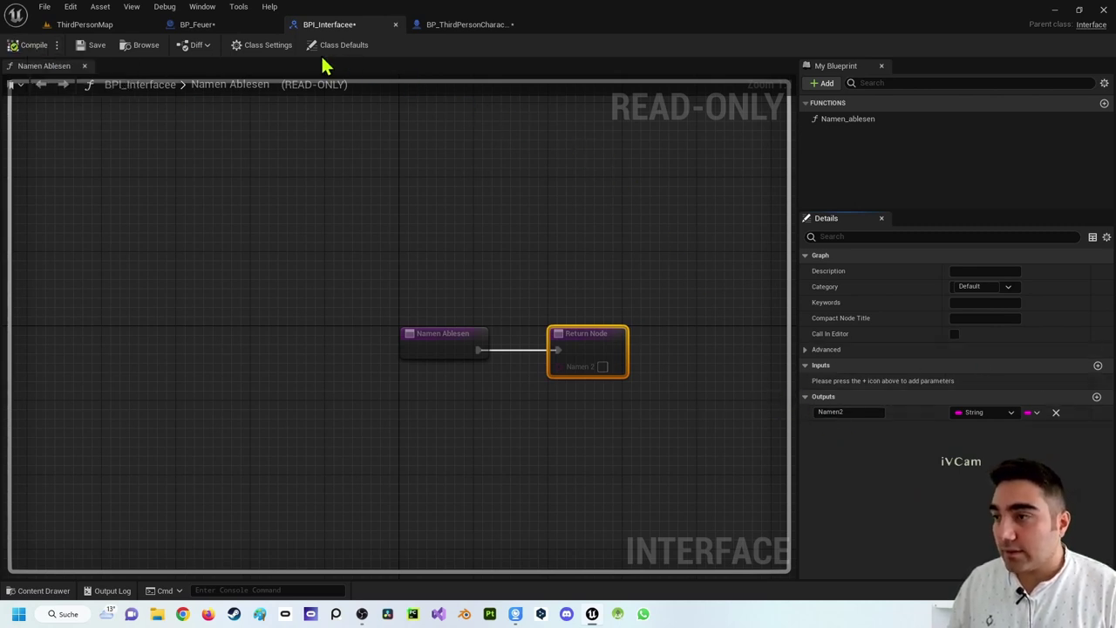
left_click(94, 44)
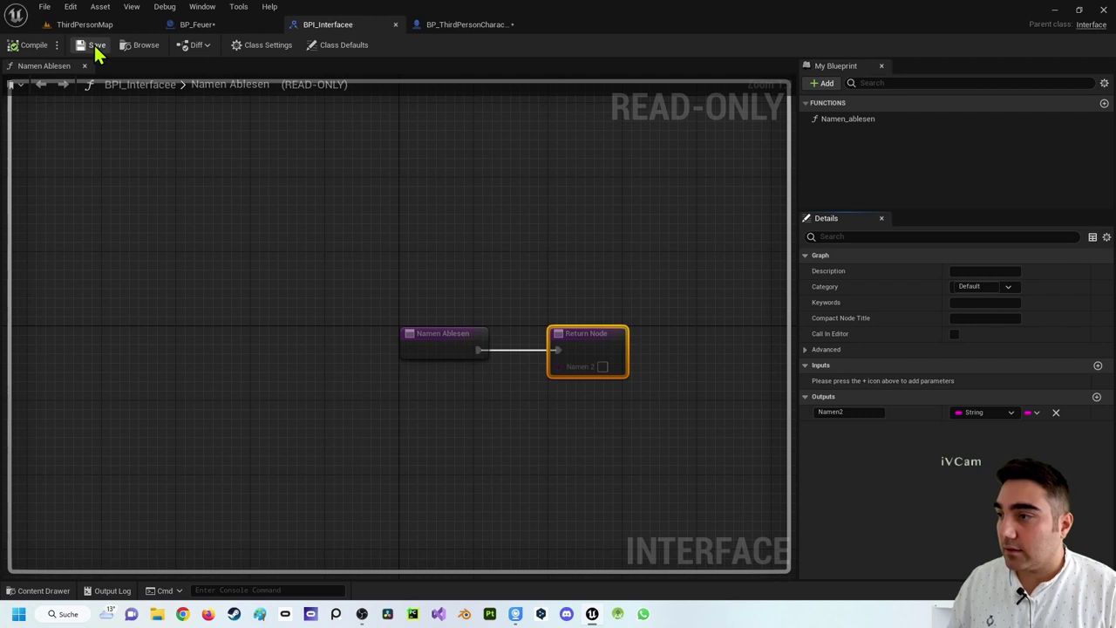
Delete the old Namen Ablesen and Get Display Name nodes from the character's Event Graph.
left_click(450, 32)
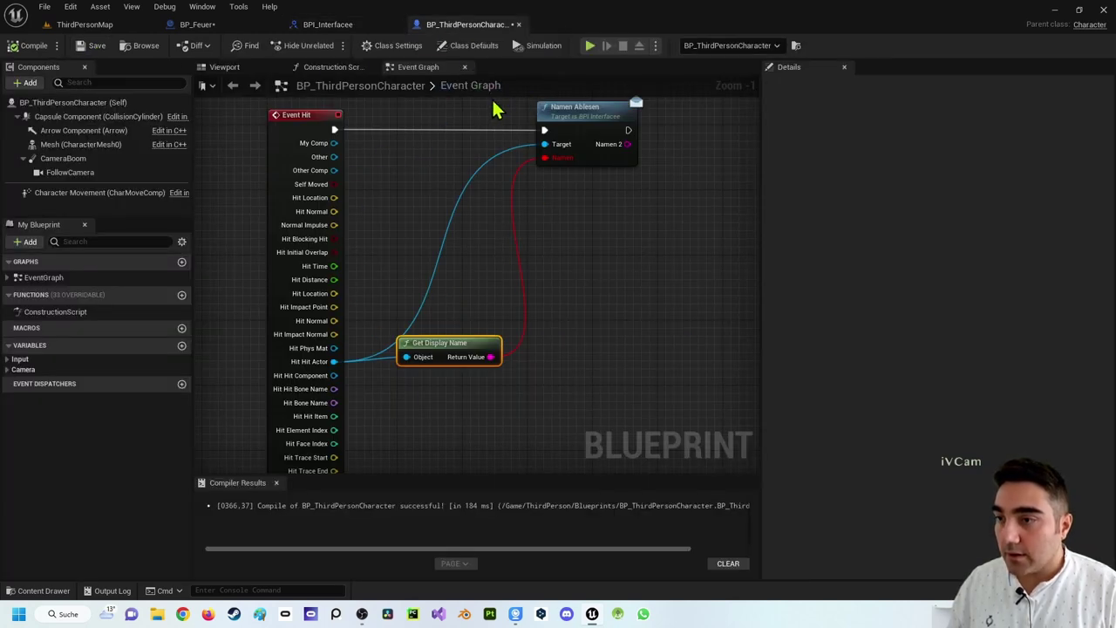
left_click_drag(494, 104, 632, 207)
key("Delete")
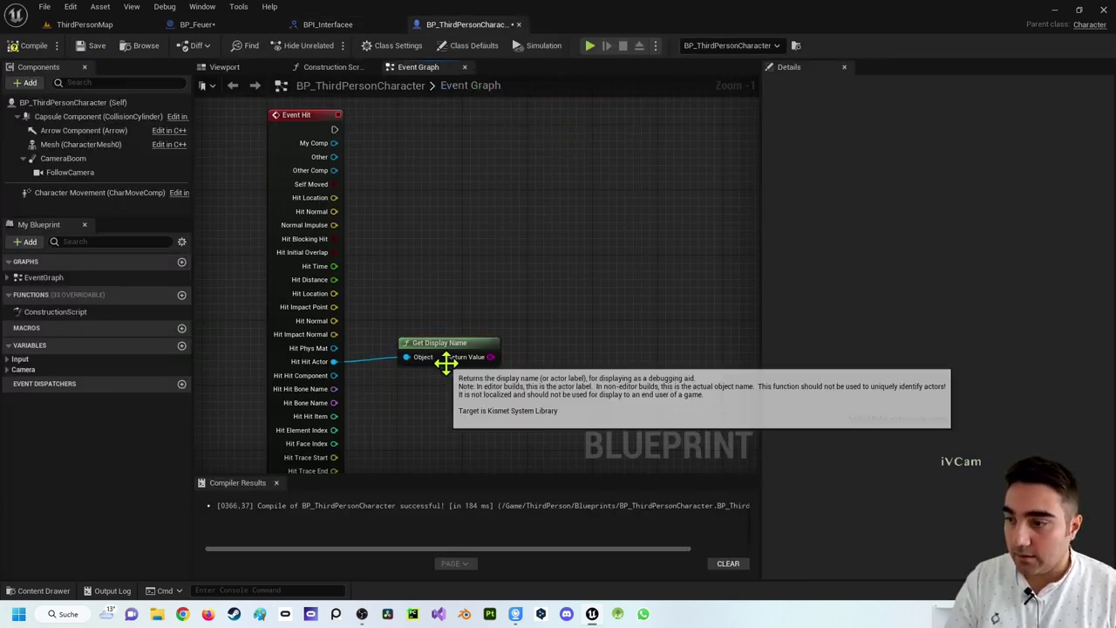
left_click(447, 344)
key("Delete")
Add a Namen Ablesen (Message) call following Event Hit's execution output.
left_click_drag(334, 129, 485, 140)
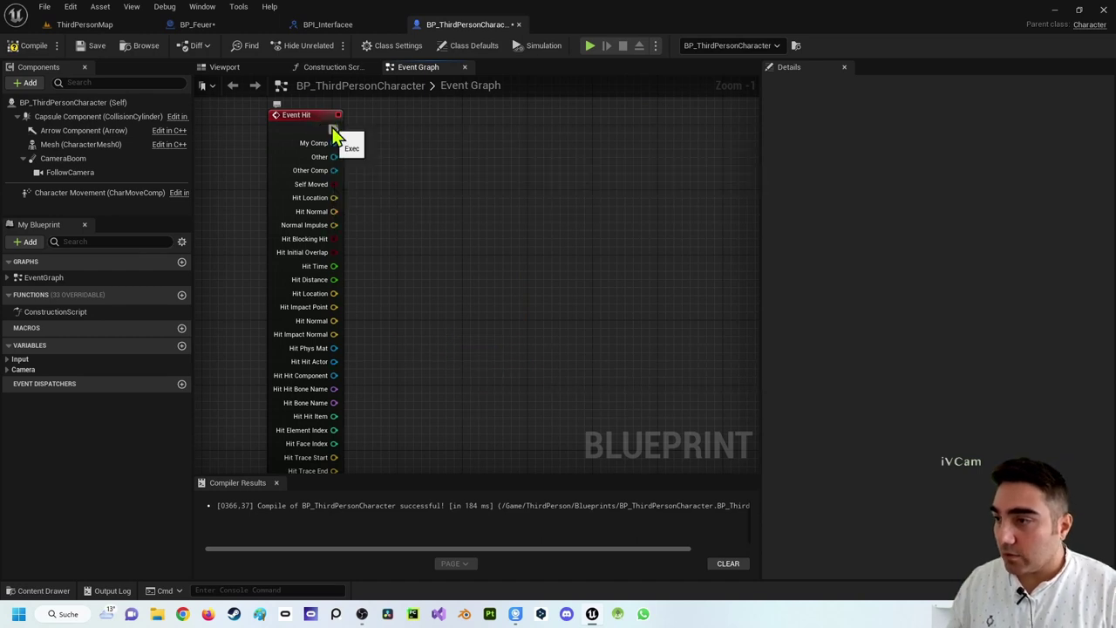
left_click(330, 26)
left_click(463, 26)
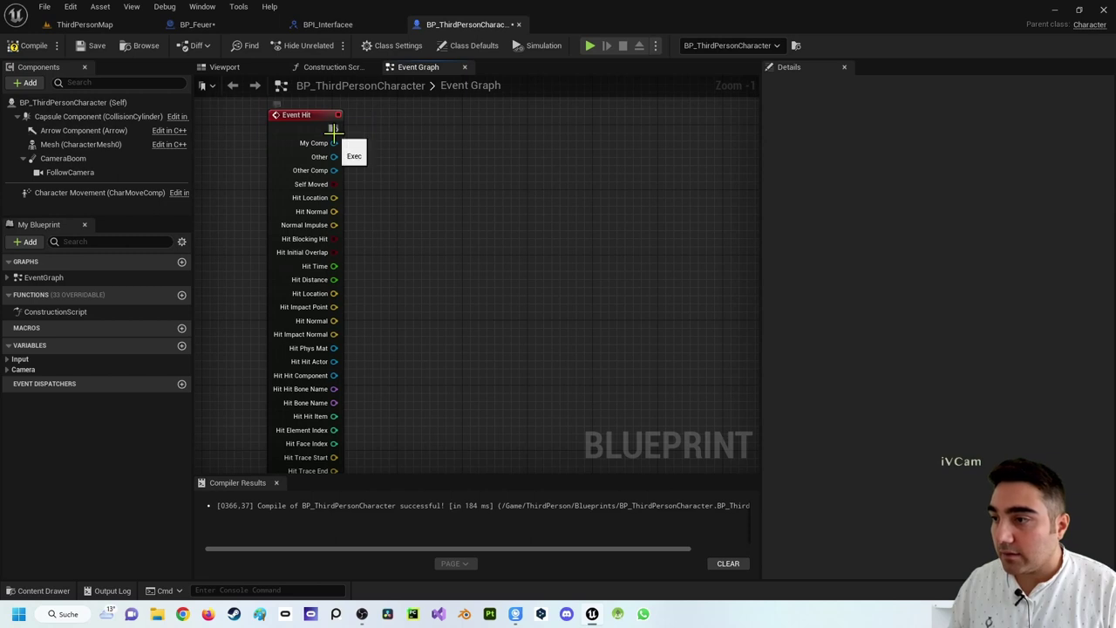
left_click_drag(334, 129, 506, 138)
type("namm")
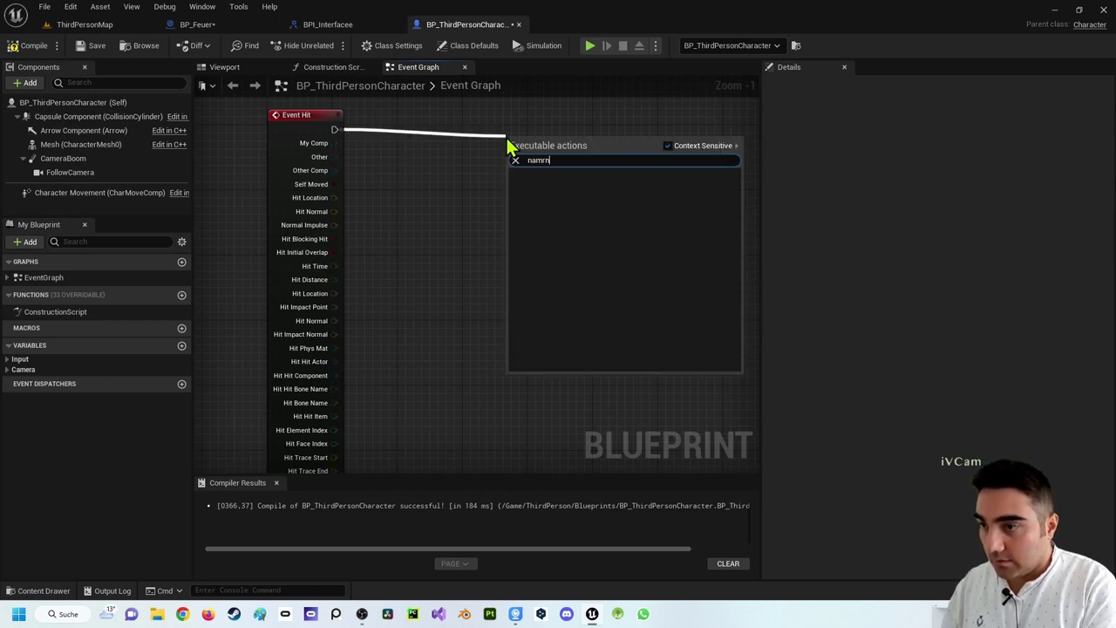
key("BackSpace")
type("en")
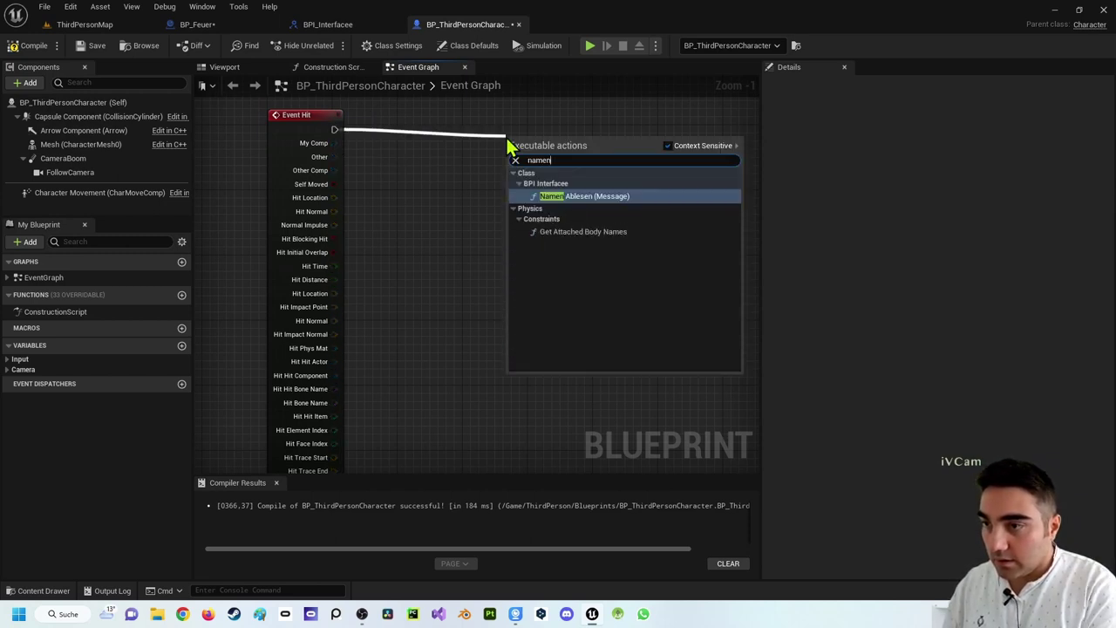
left_click(589, 206)
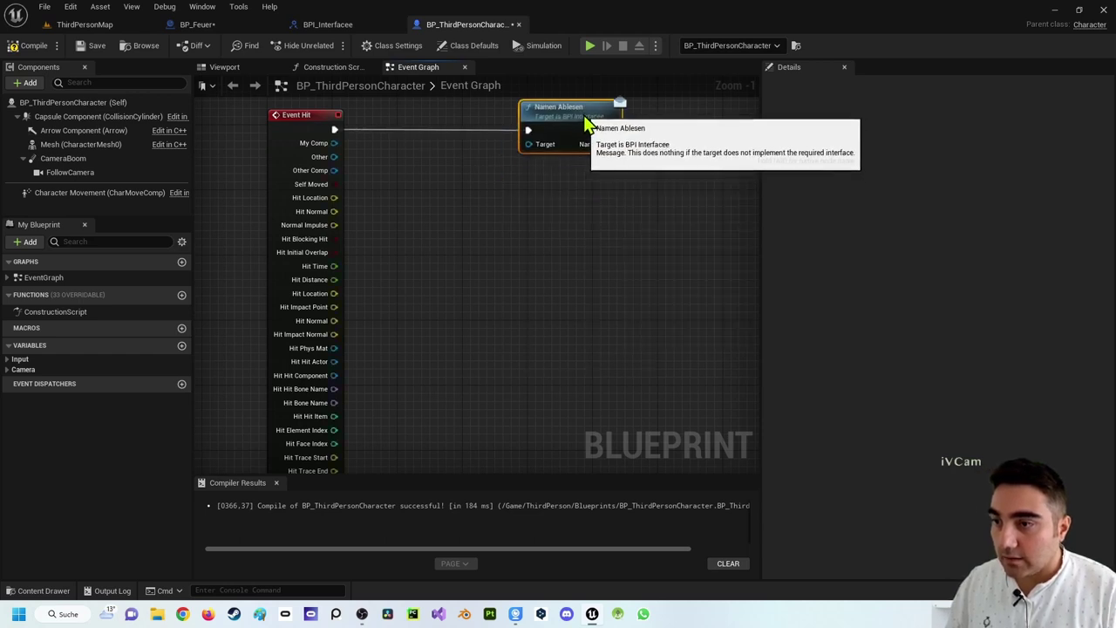
Wire Event Hit's Hit Actor into the Namen Ablesen message's Target pin.
left_click_drag(570, 172, 586, 139)
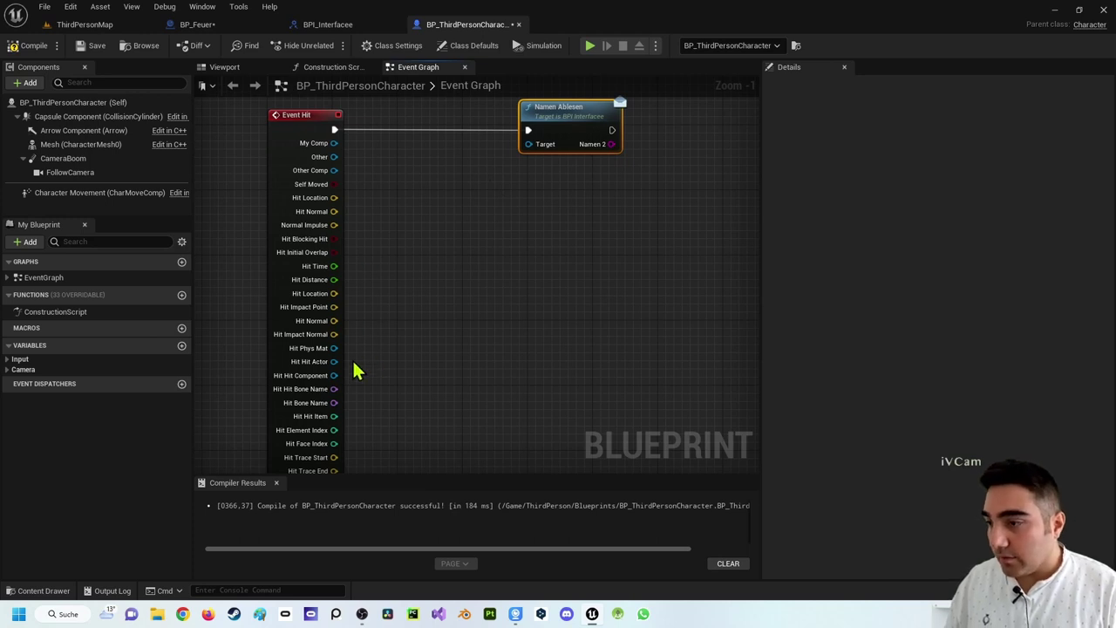
left_click_drag(334, 361, 540, 151)
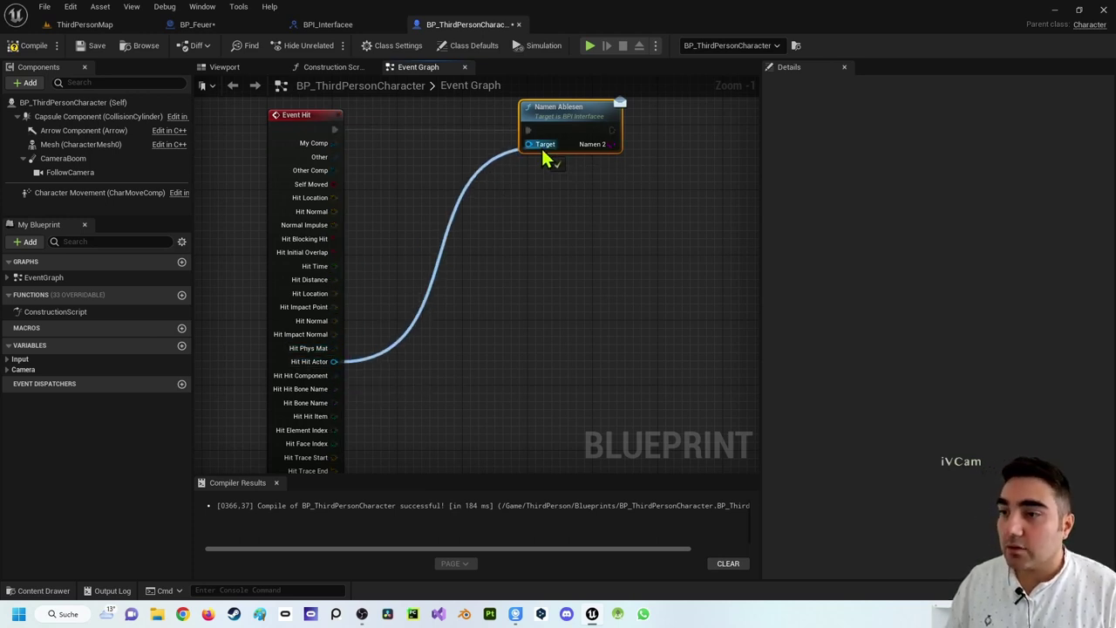
right_click_drag(528, 219, 463, 327)
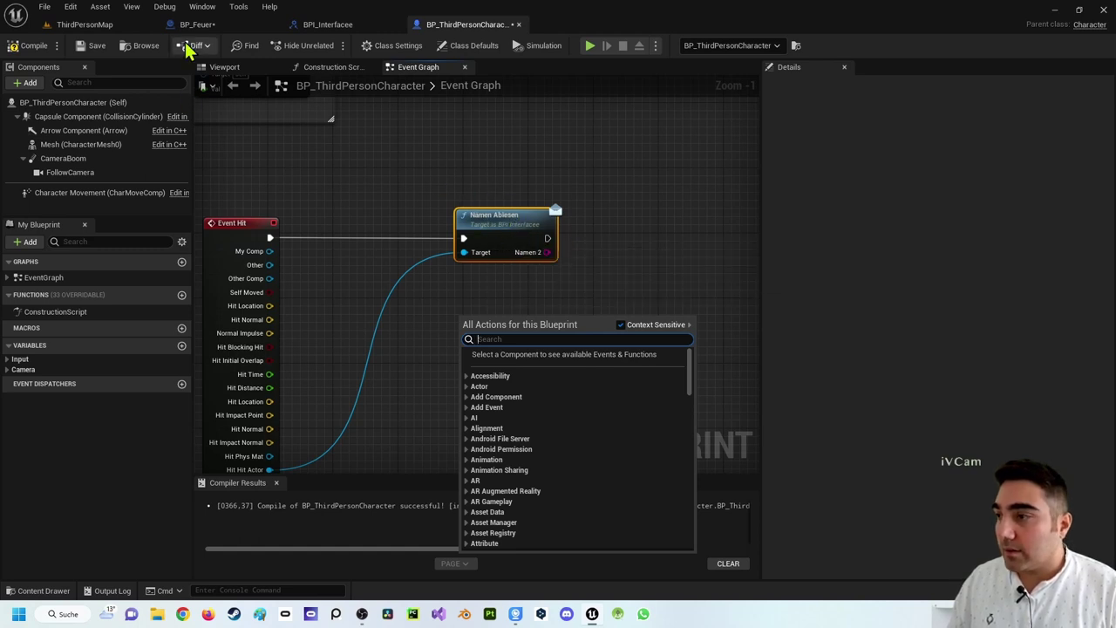
left_click(207, 27)
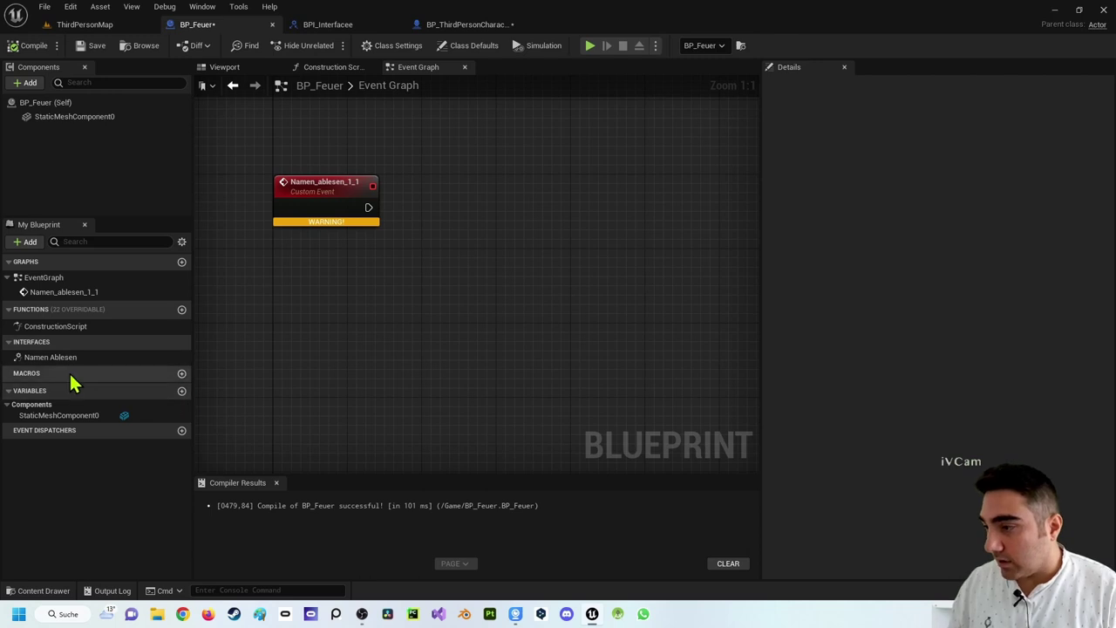
left_click_drag(218, 159, 375, 261)
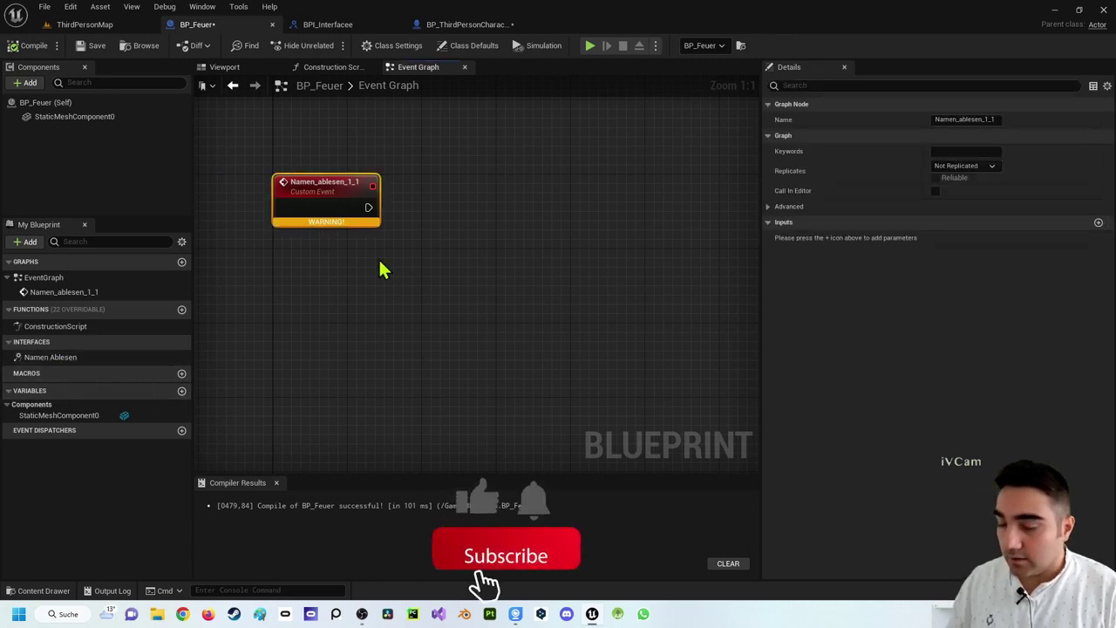
key("Delete")
left_click(19, 49)
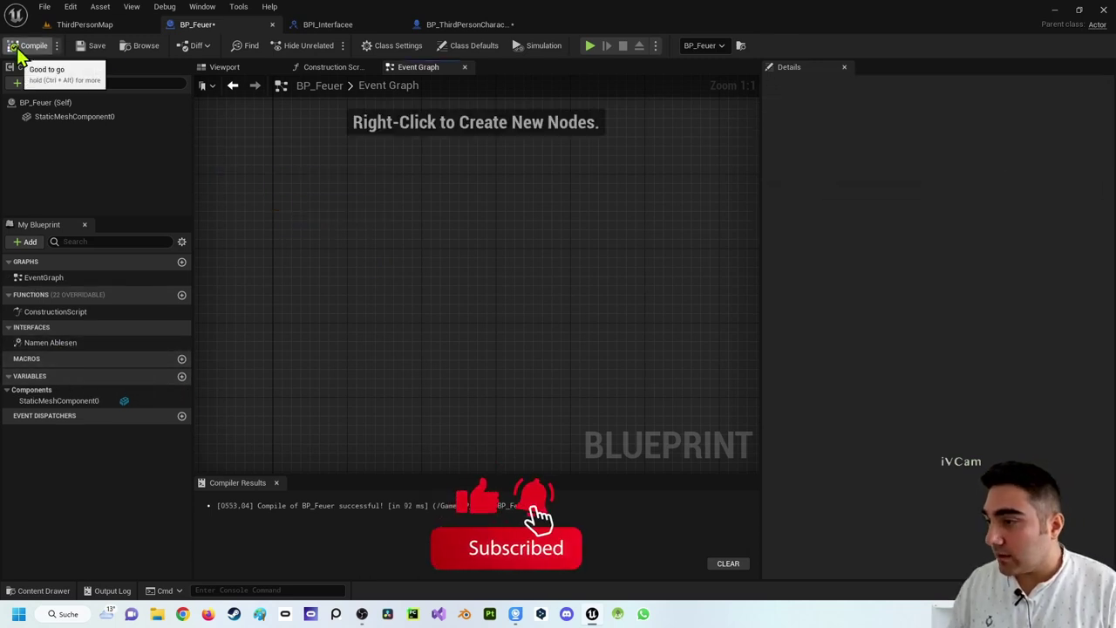
left_click(74, 345)
left_click(9, 329)
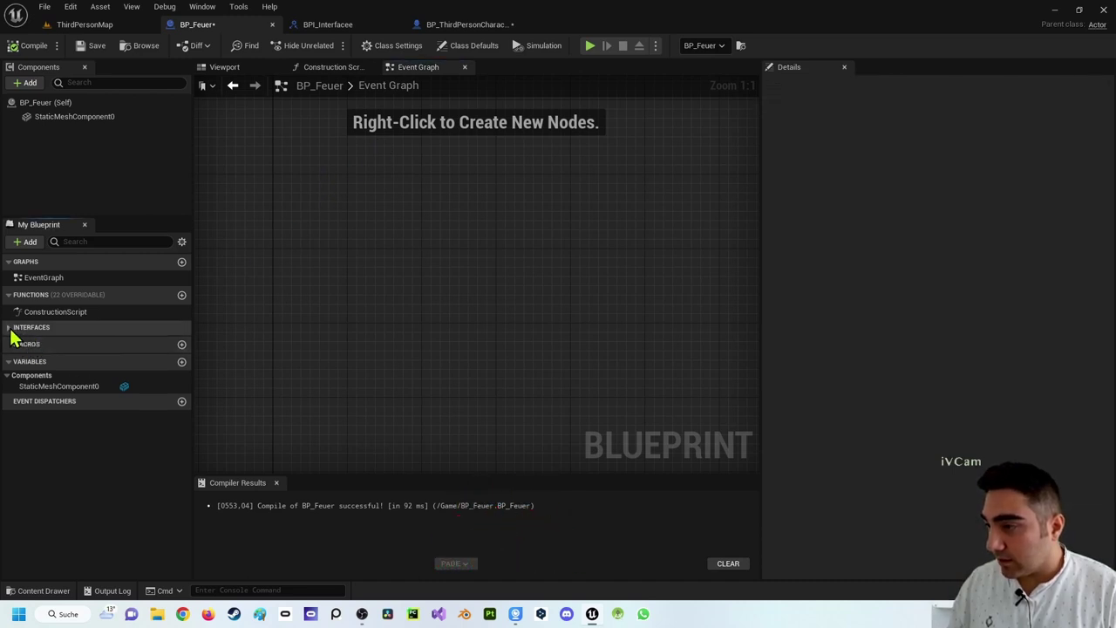
left_click(9, 328)
left_click(48, 343)
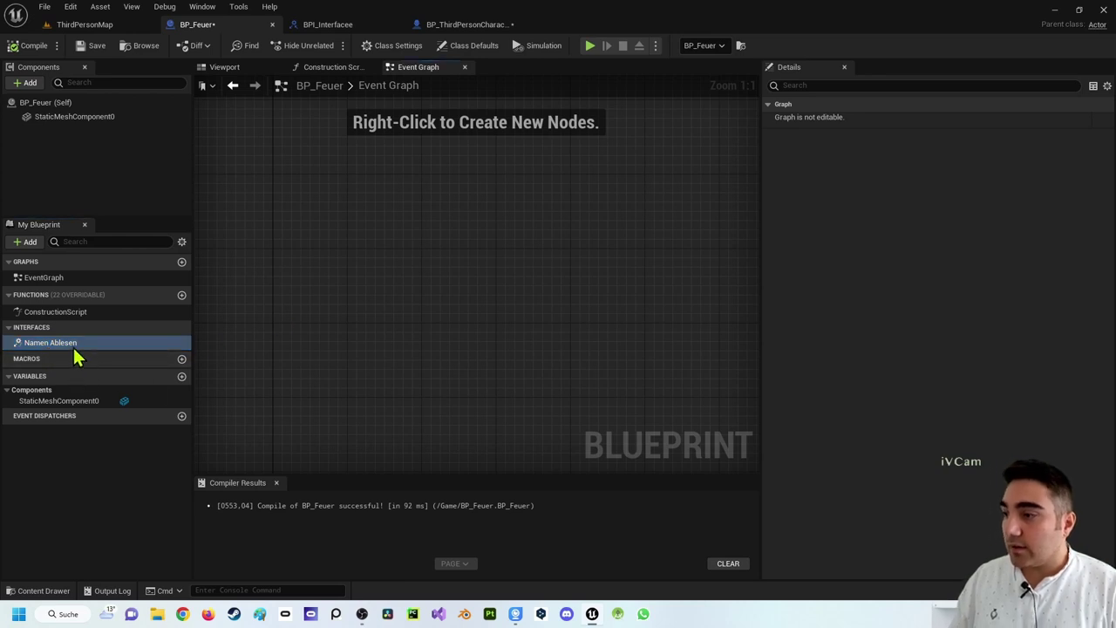
double_click(76, 349)
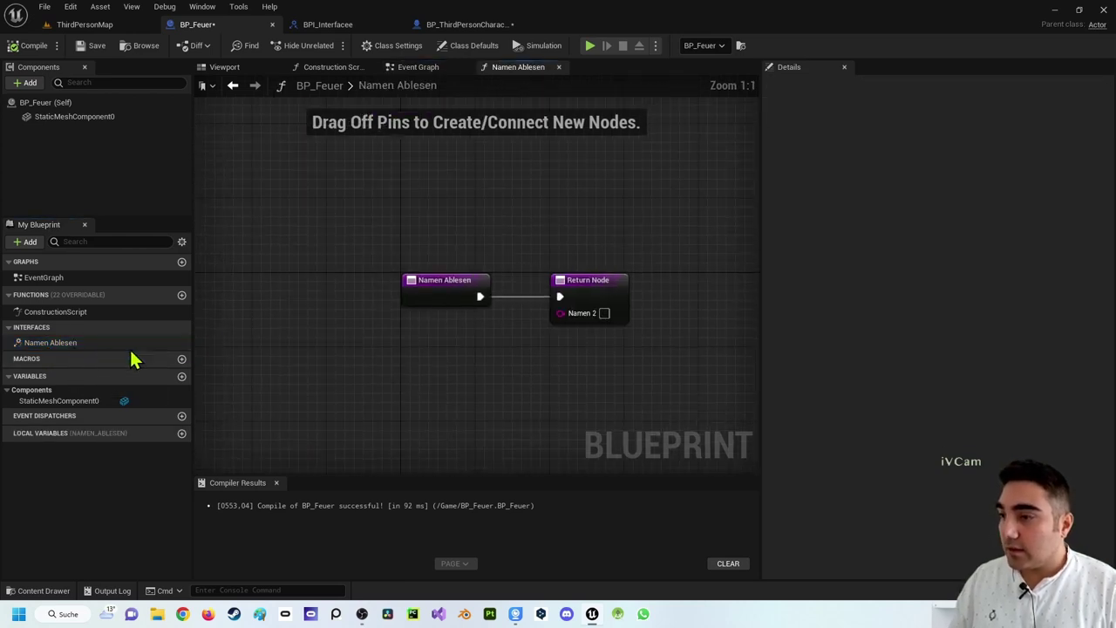
left_click(408, 68)
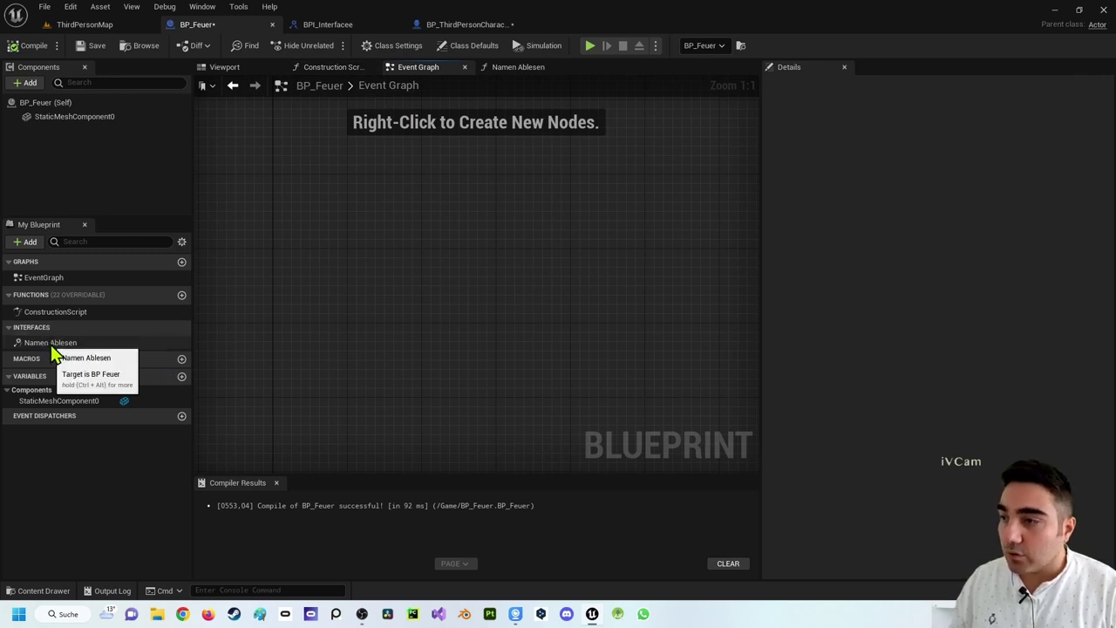
left_click(349, 26)
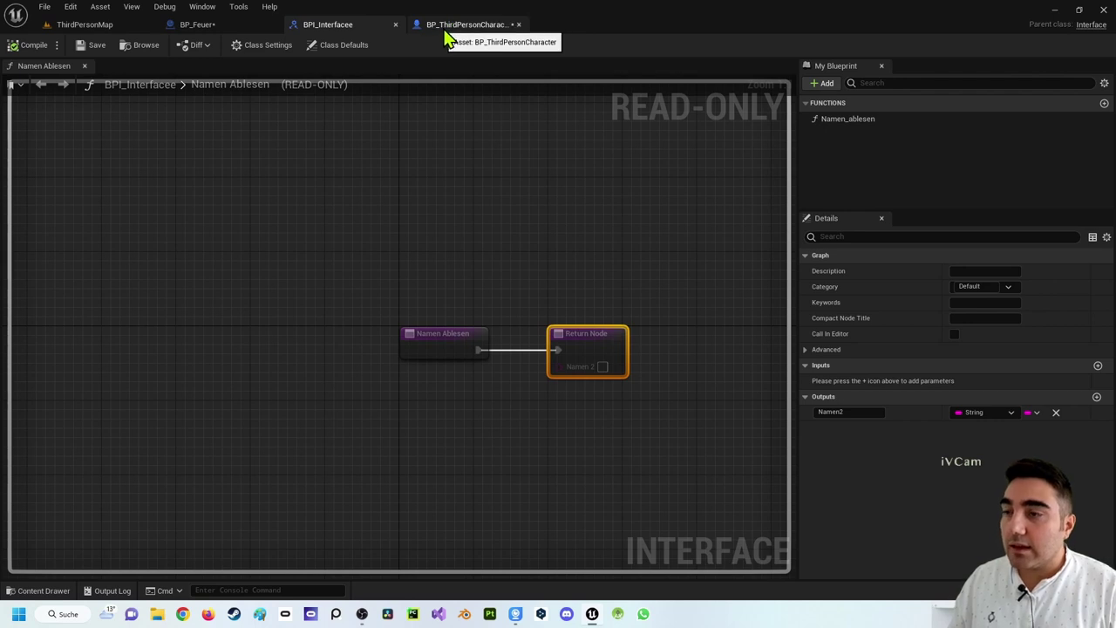
left_click(234, 29)
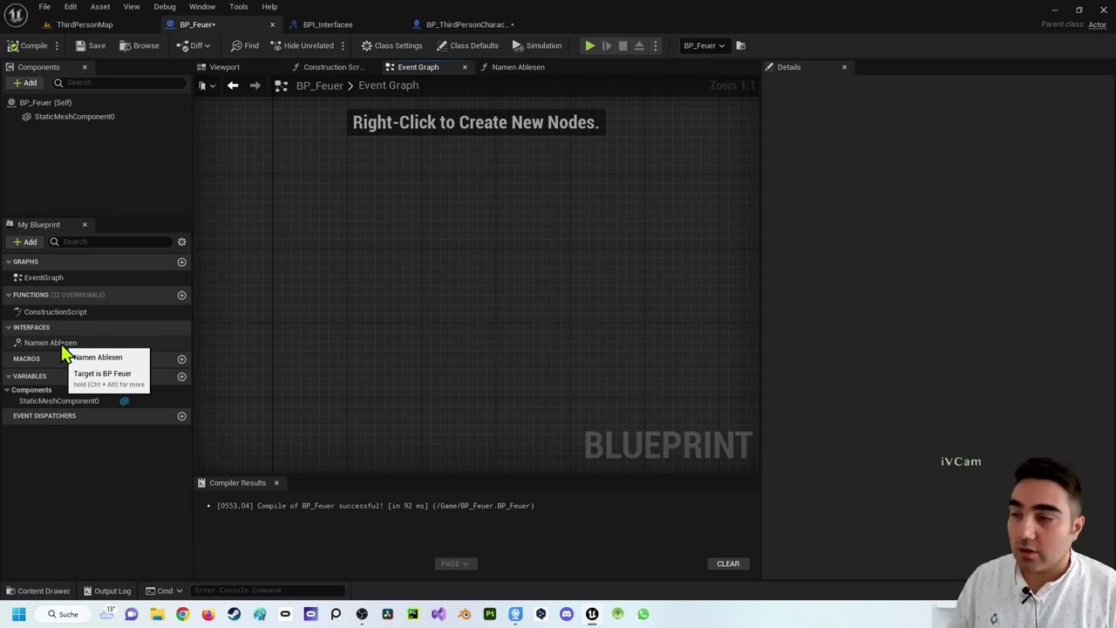
right_click(324, 232)
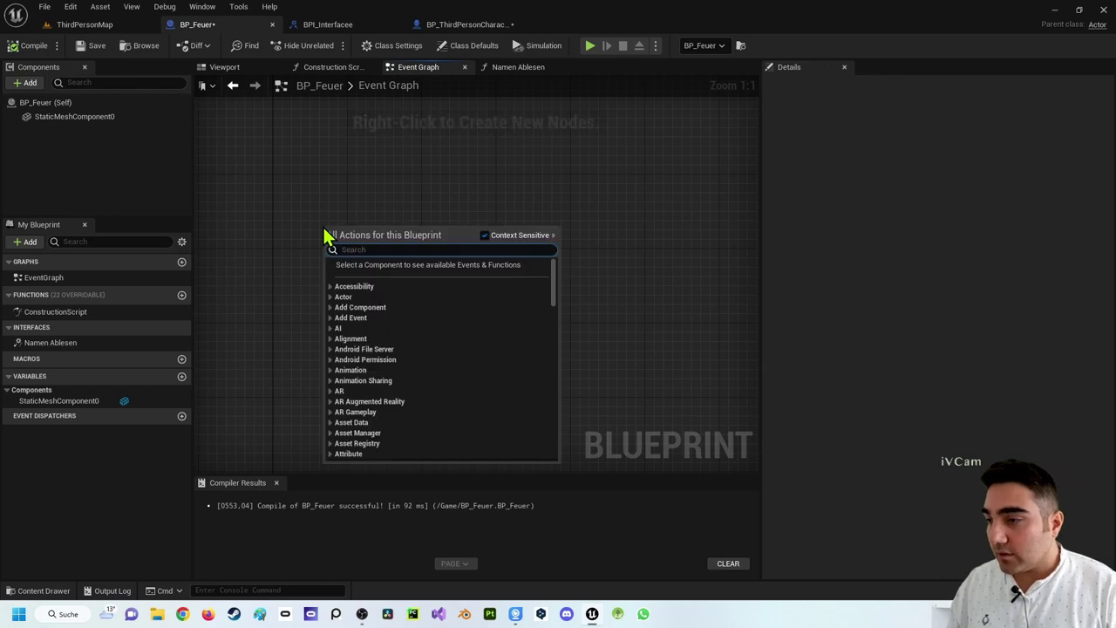
type("customer")
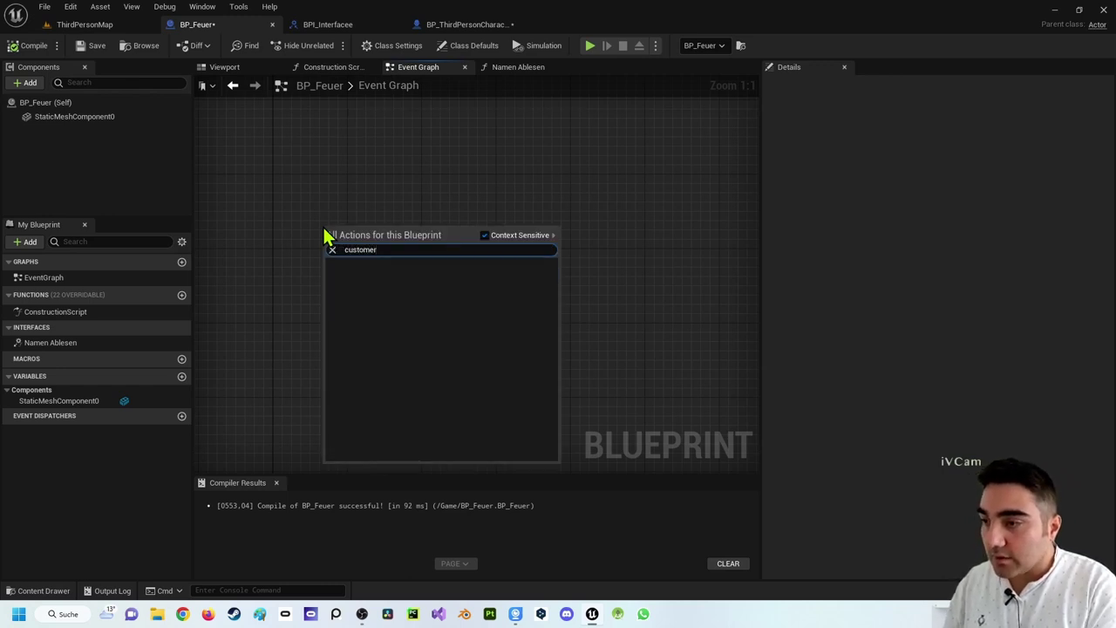
key("Return")
key("Return")
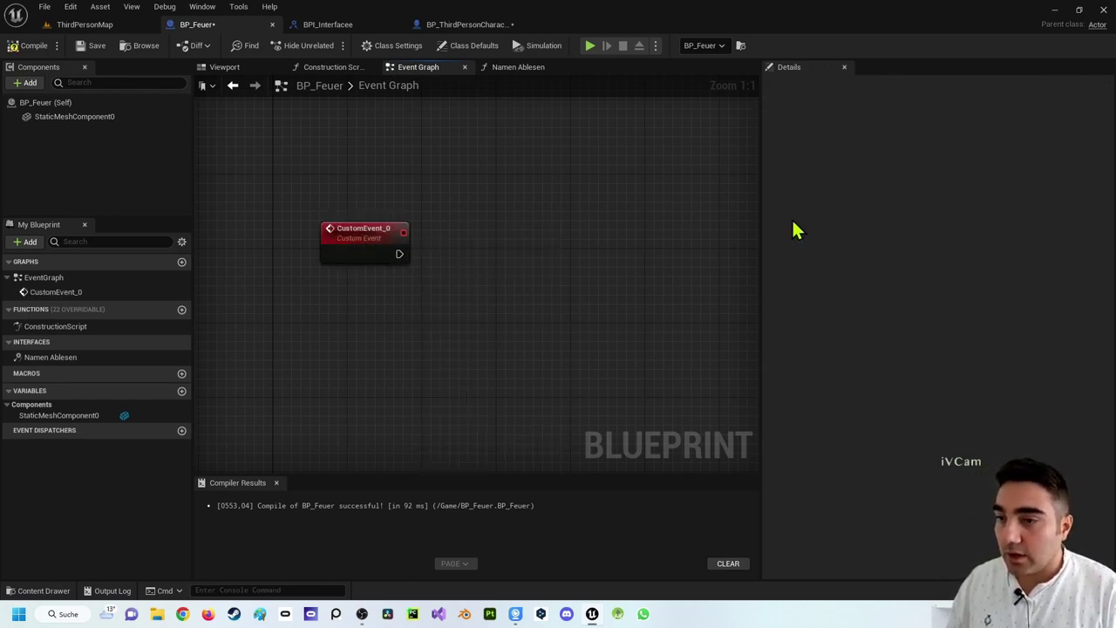
left_click(356, 242)
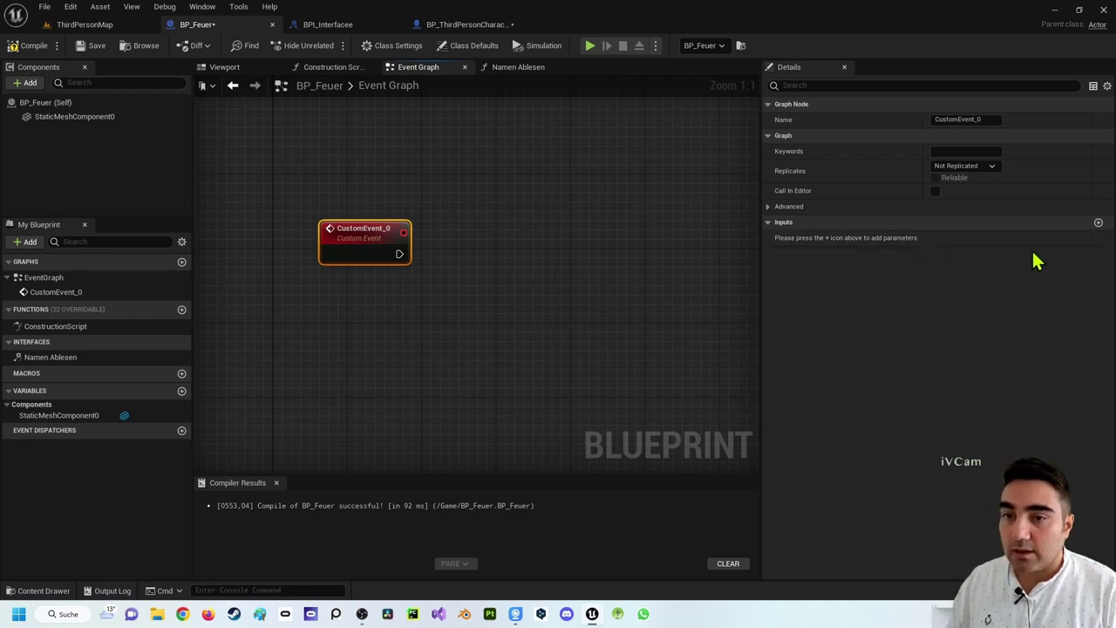
left_click_drag(267, 173, 424, 311)
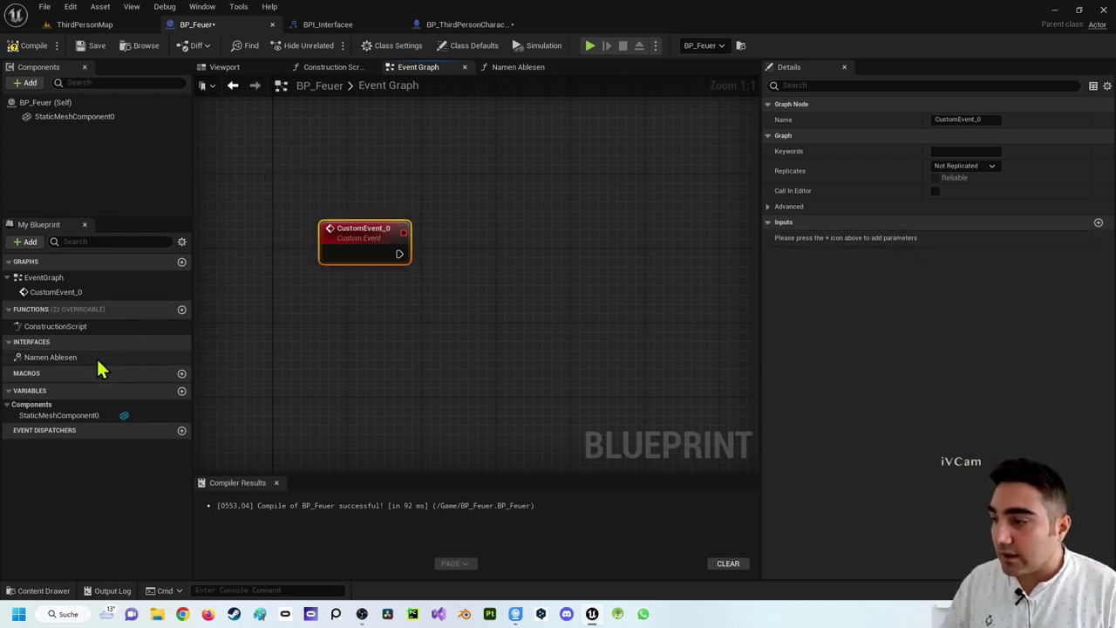
key("Delete")
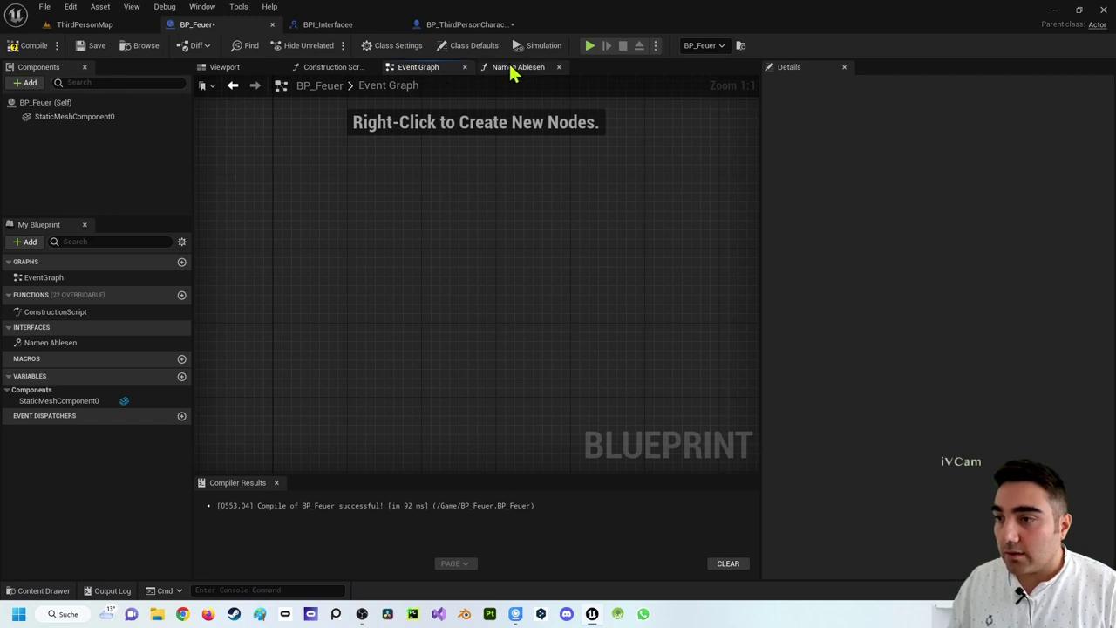
Spread out the Namen Ablesen entry and Return nodes, set Namen 2 to 'Ich bin Feuer', and compile.
left_click(513, 70)
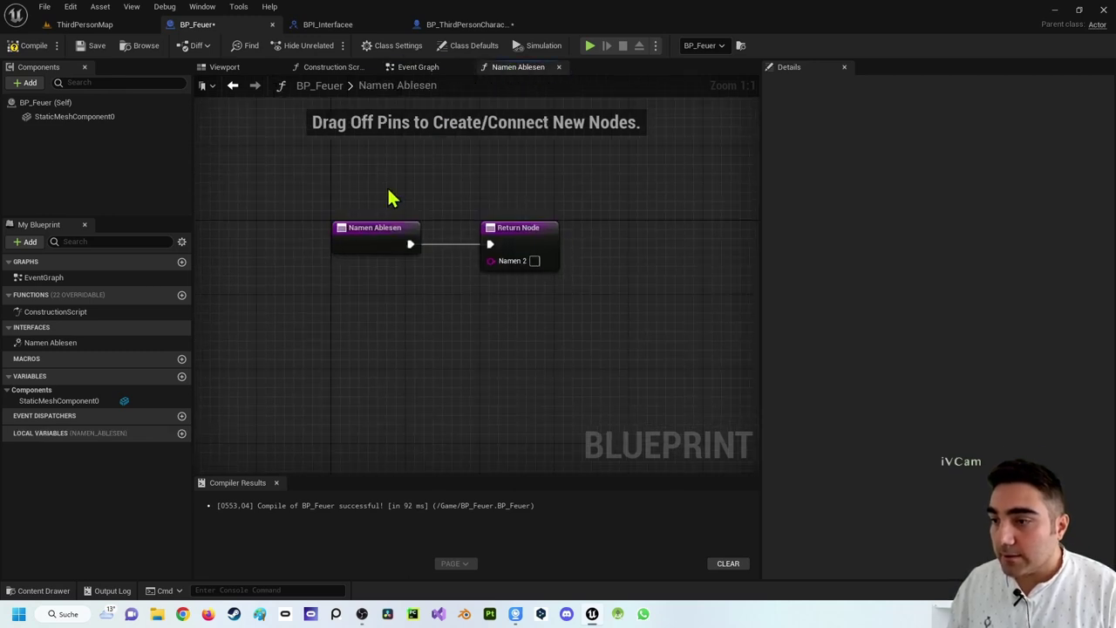
left_click_drag(375, 229, 248, 228)
right_click_drag(492, 226, 607, 212)
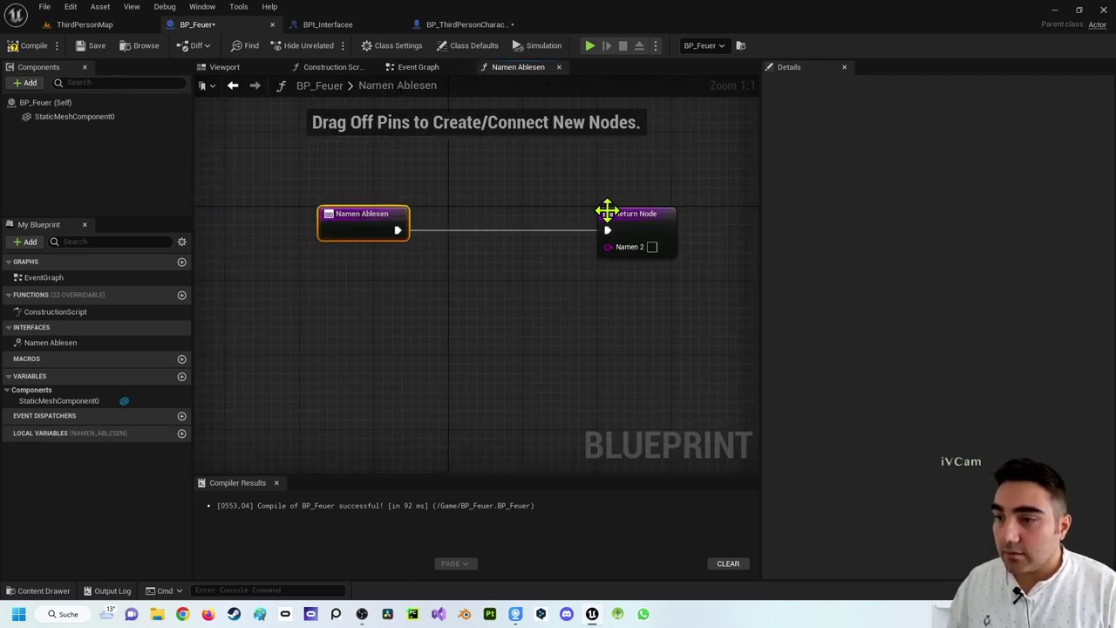
left_click_drag(607, 212, 692, 212)
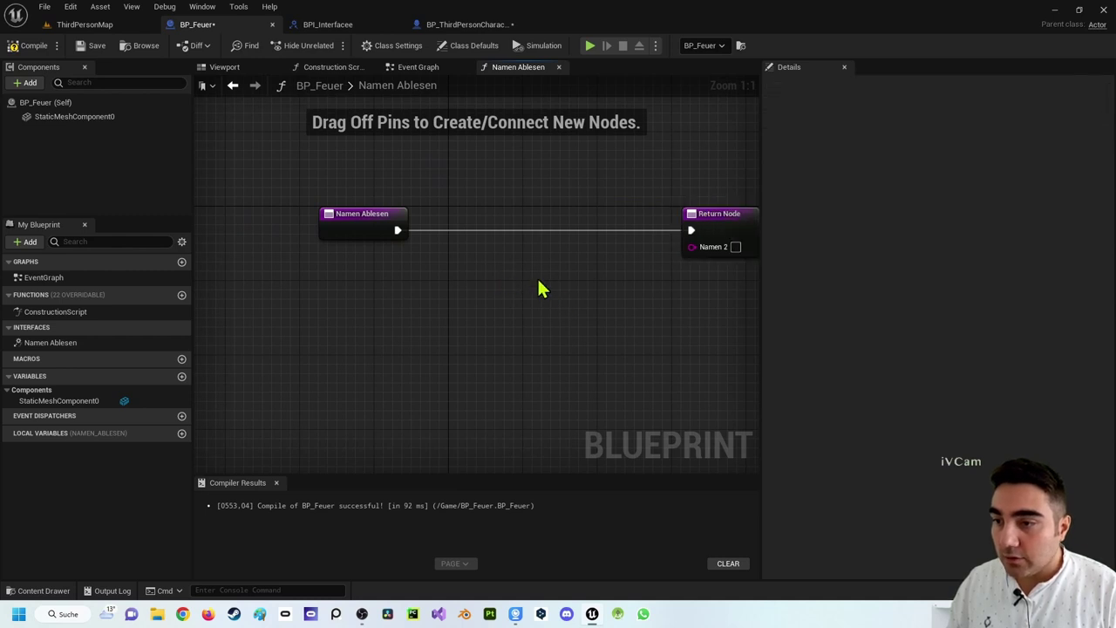
right_click_drag(538, 288, 448, 282)
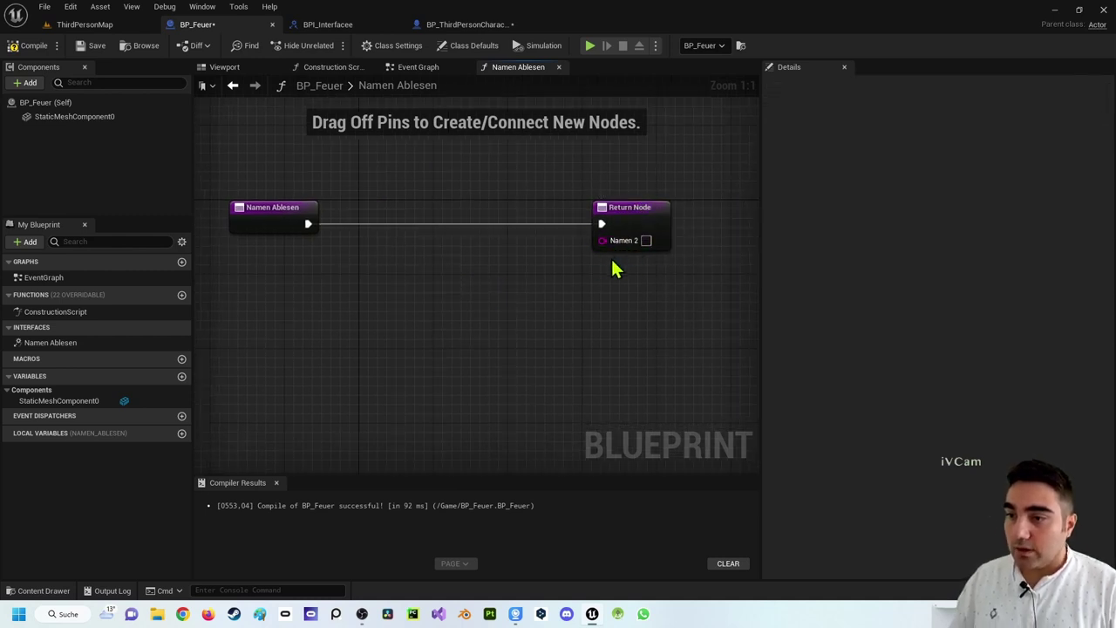
left_click(646, 241)
type("Ich bin Feuer")
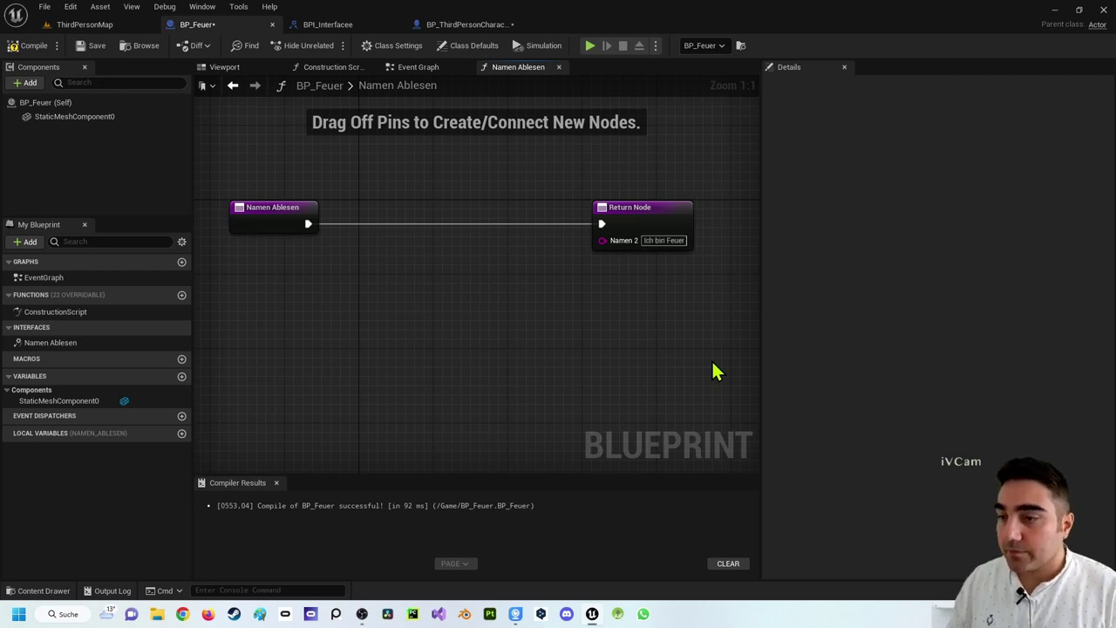
left_click(26, 48)
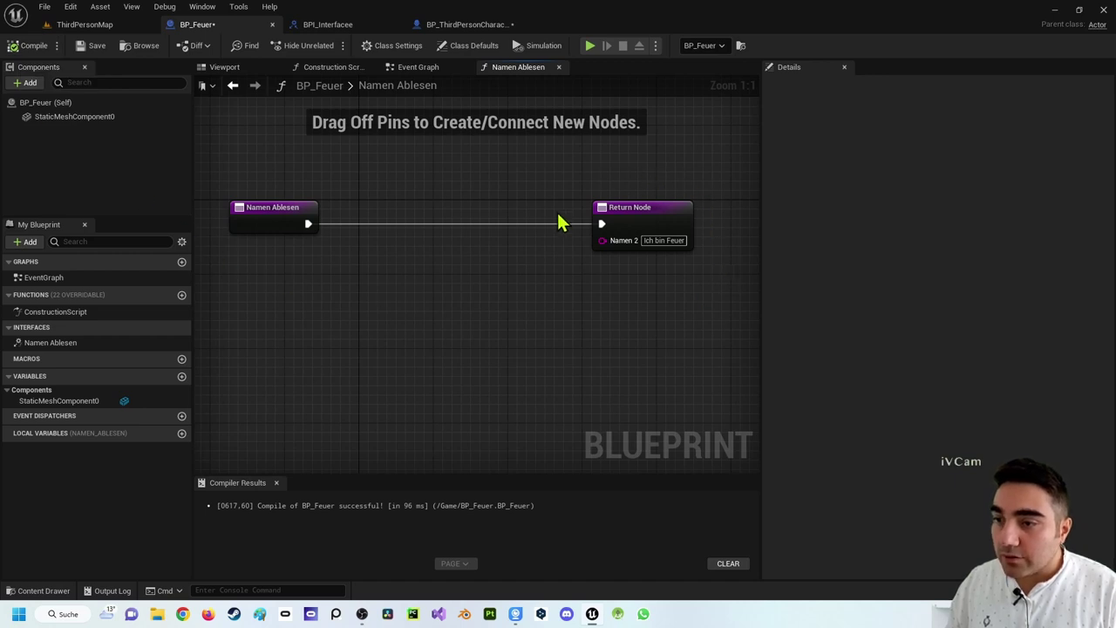
Add a Print String after the Namen Ablesen call, fed by its Namen 2 output, and compile.
left_click(449, 25)
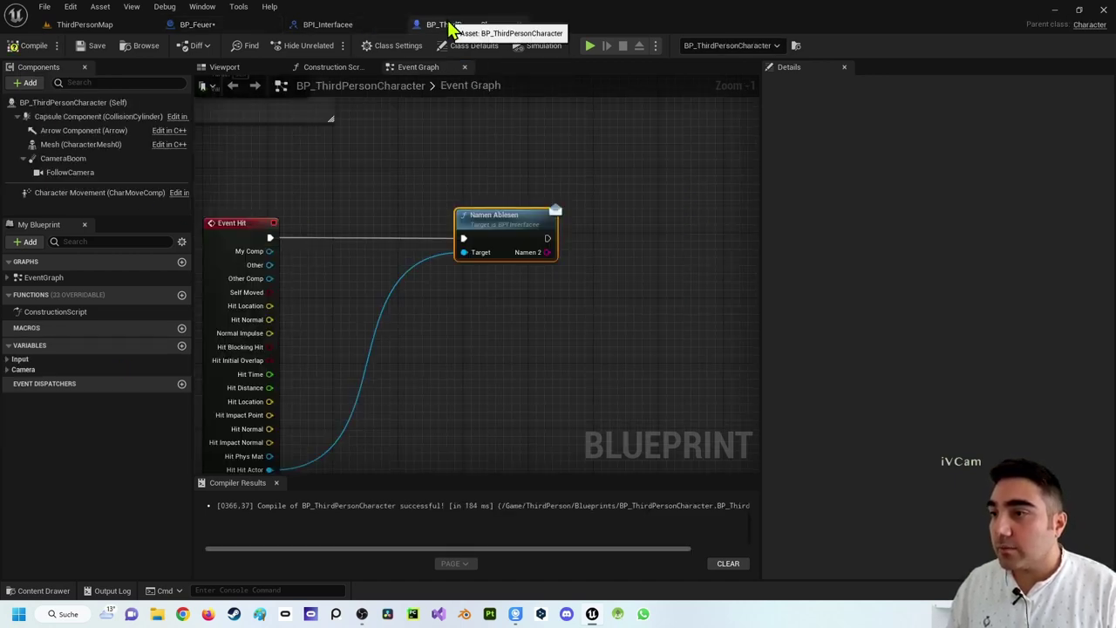
right_click_drag(538, 142, 390, 157)
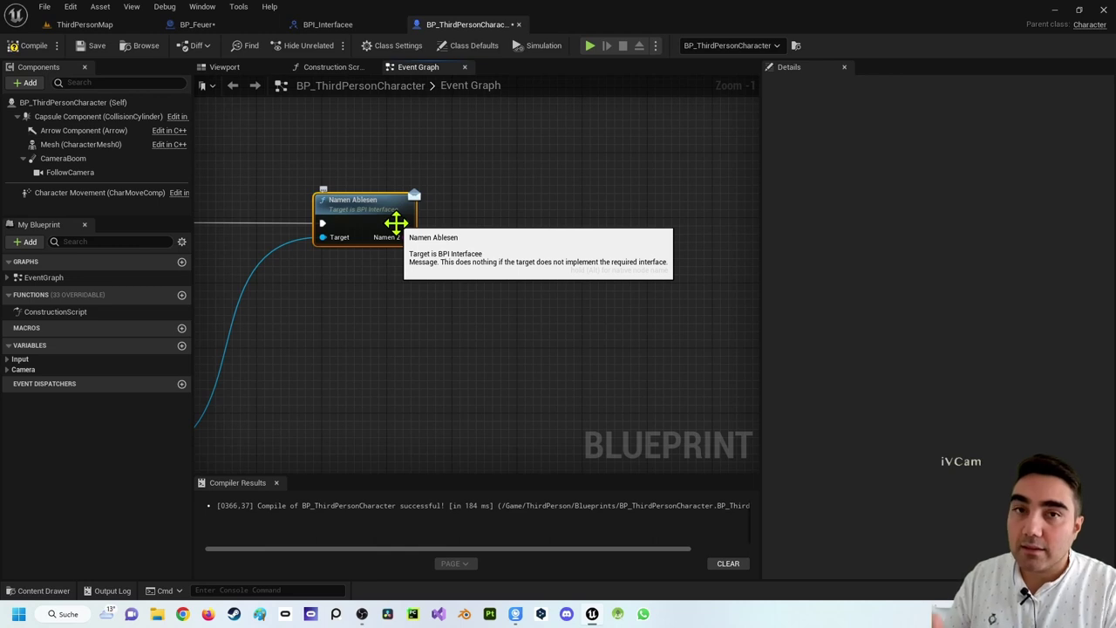
left_click_drag(407, 223, 574, 231)
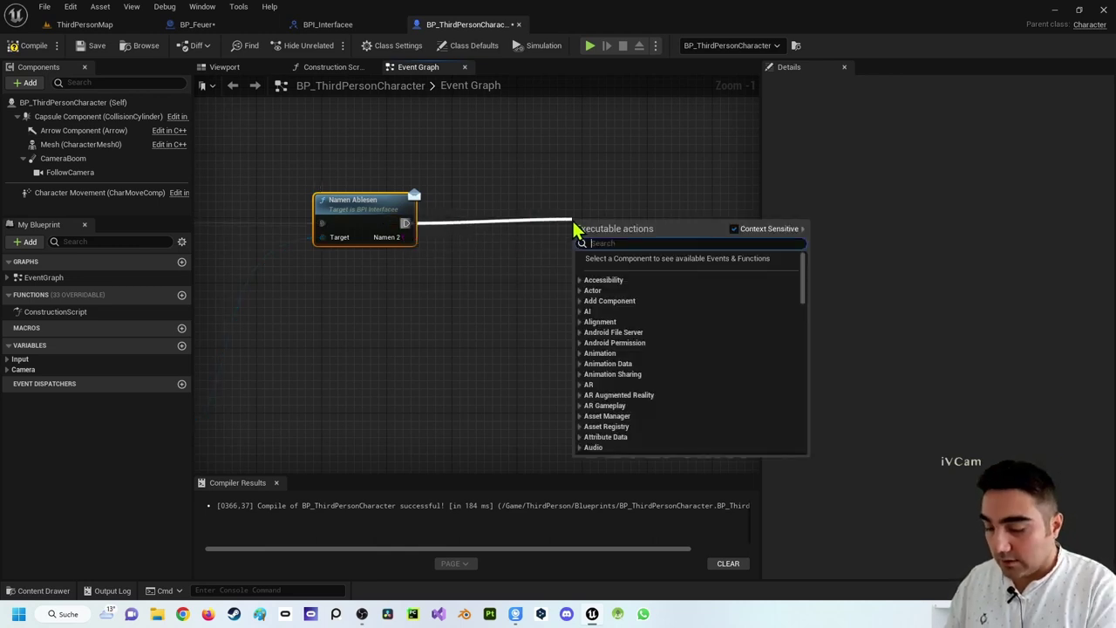
type("print")
key("Return")
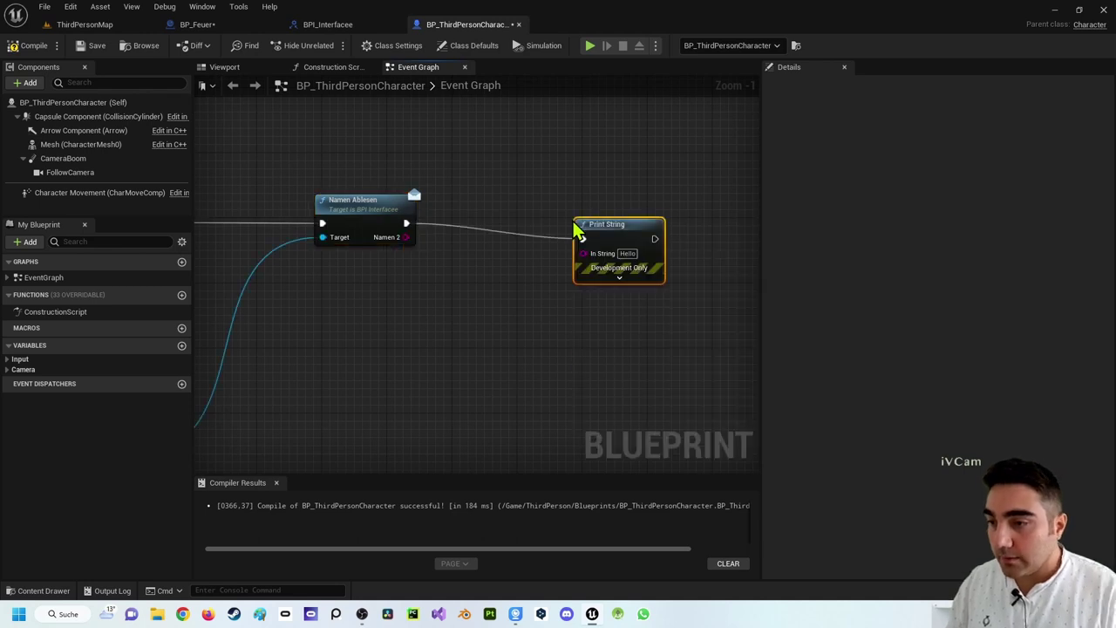
left_click_drag(604, 237, 555, 220)
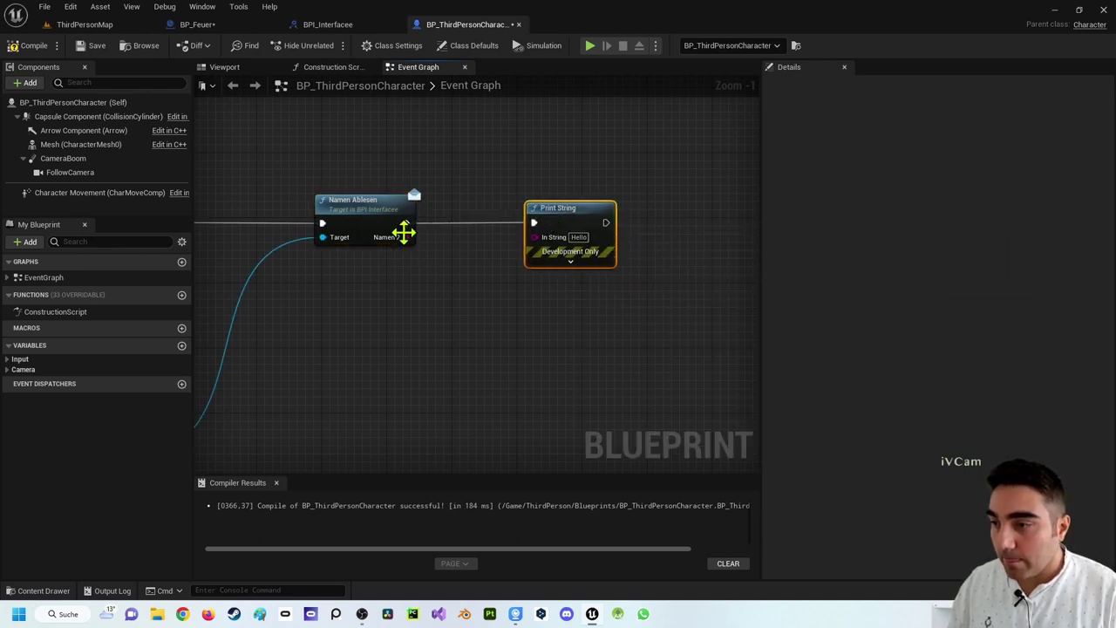
left_click_drag(406, 238, 534, 236)
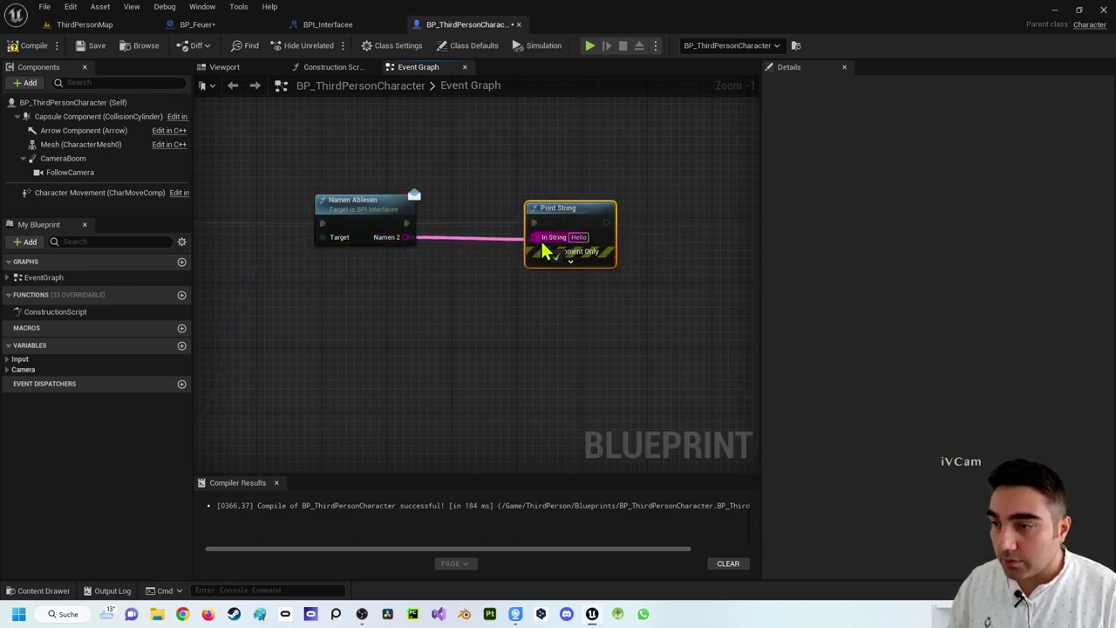
left_click(37, 47)
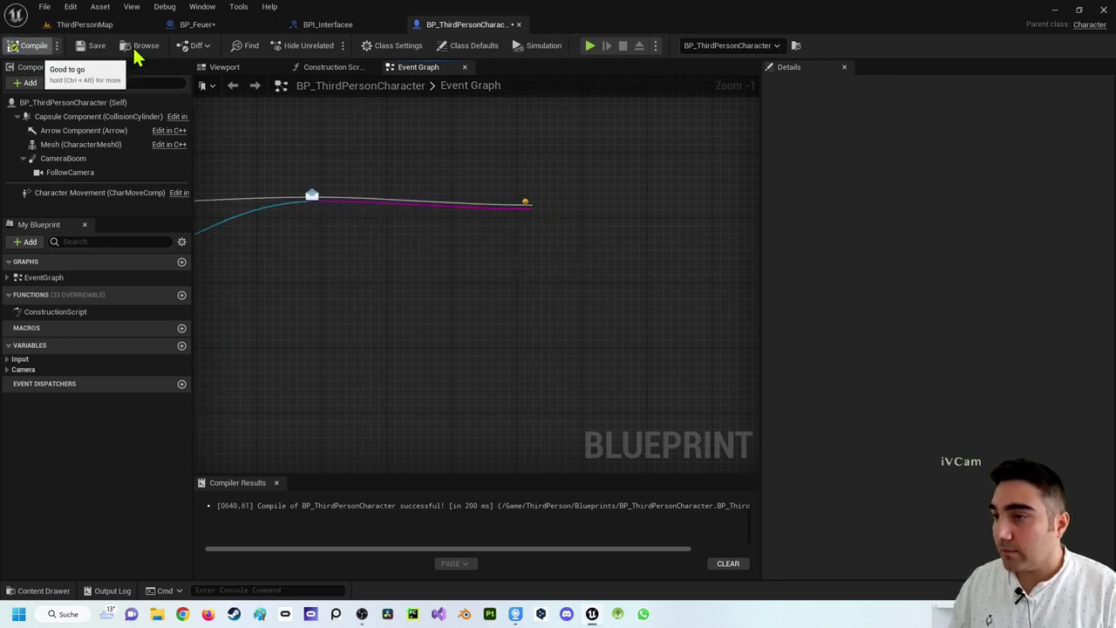
Play-test the level, bumping the fire block to print 'Ich bin Feuer', then stop the session.
left_click(590, 46)
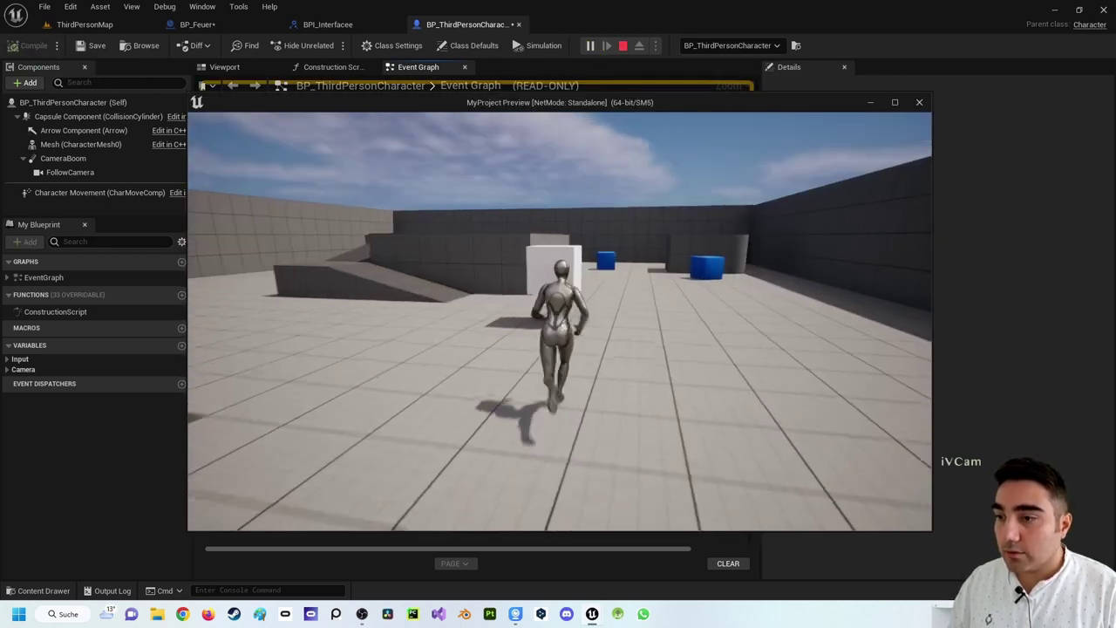
key("e")
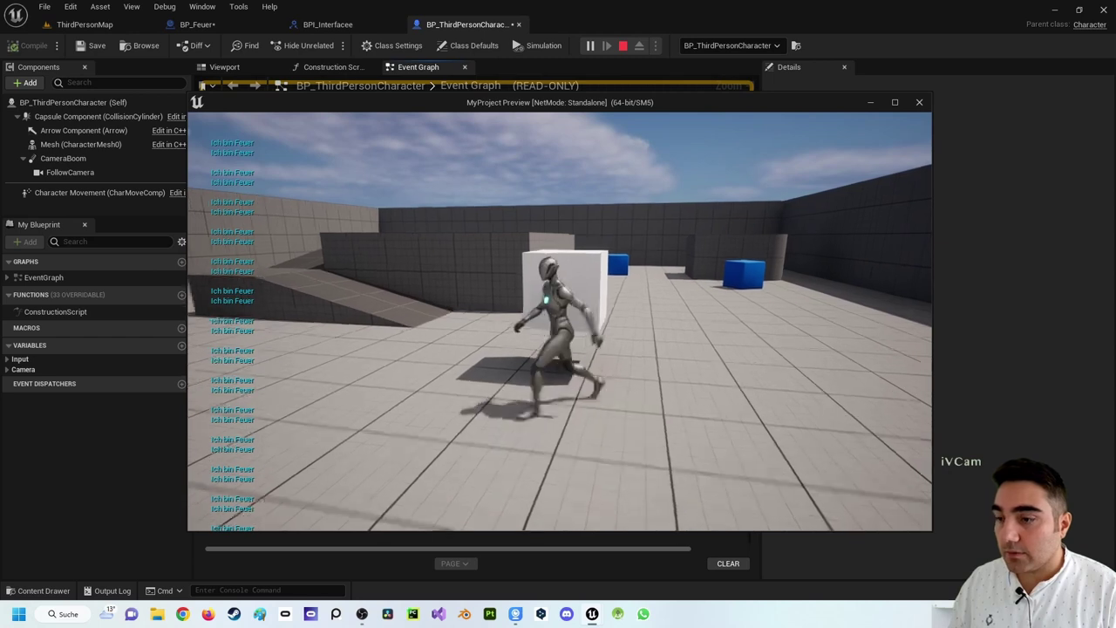
key("Escape")
scroll(521, 282, "down", 1)
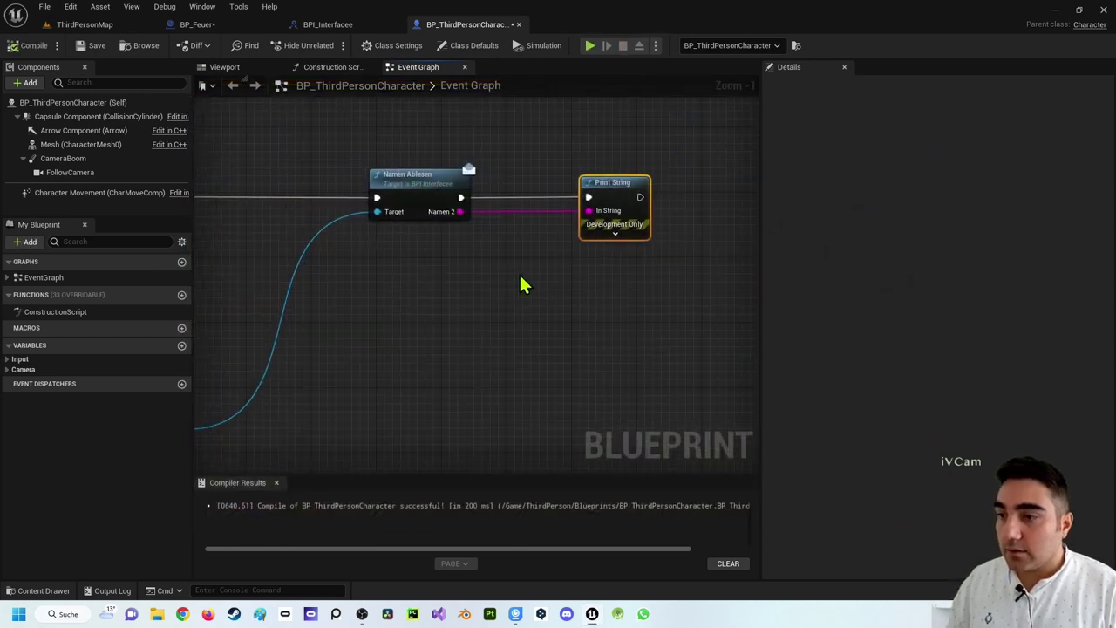
scroll(520, 282, "down", 2)
scroll(521, 282, "down", 1)
scroll(515, 281, "up", 2)
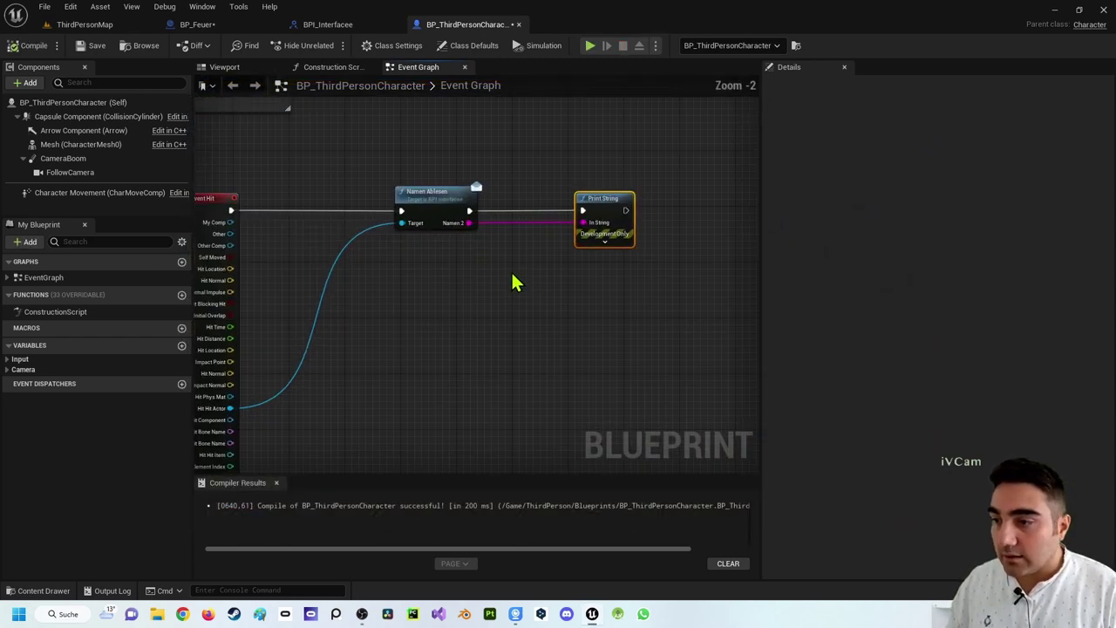
left_click(222, 27)
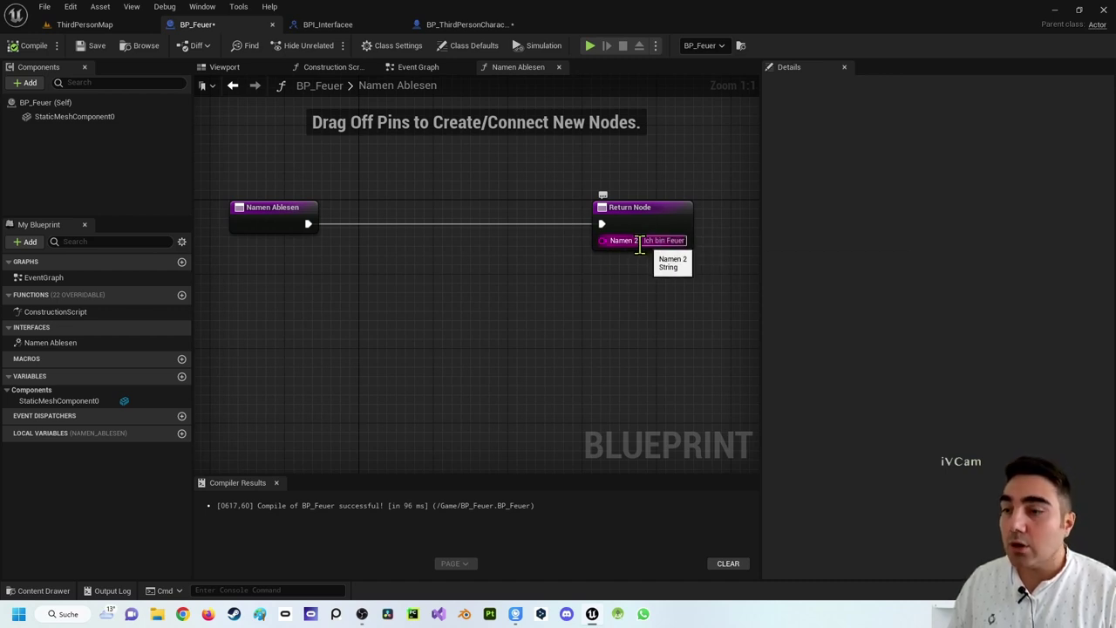
Show BP_Feuer's empty Event Graph, opening and dismissing the node list without adding anything.
left_click(458, 24)
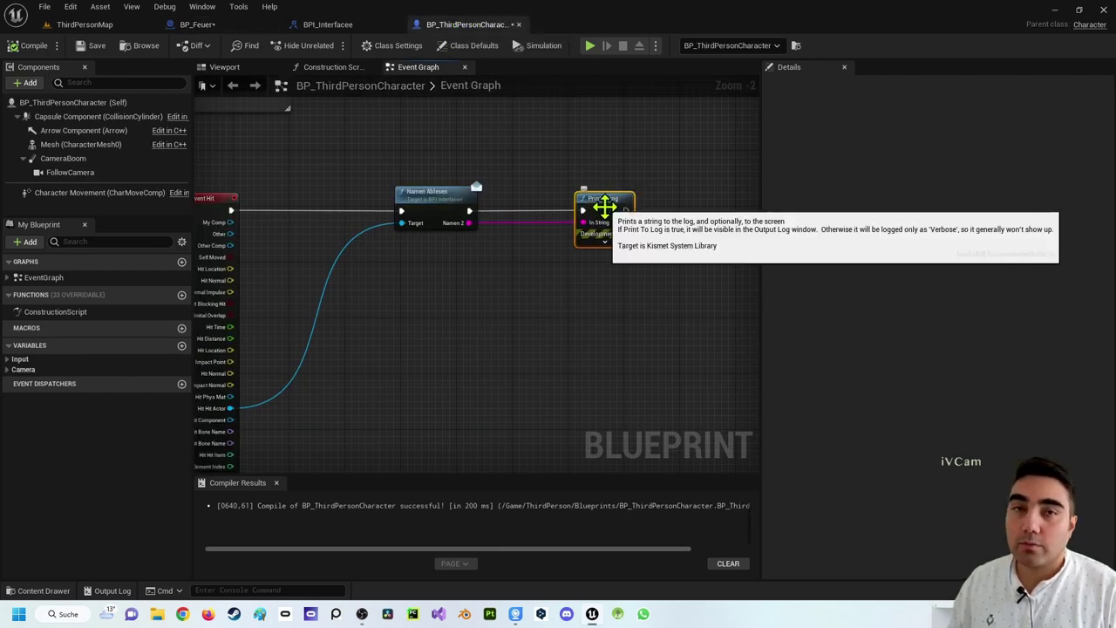
left_click(201, 25)
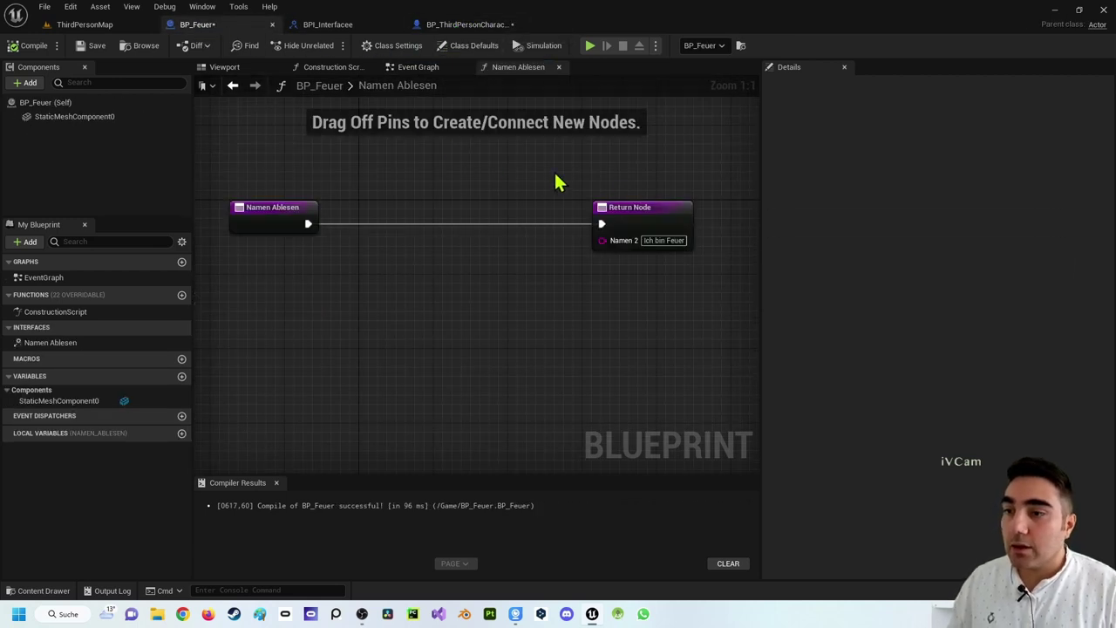
left_click(421, 68)
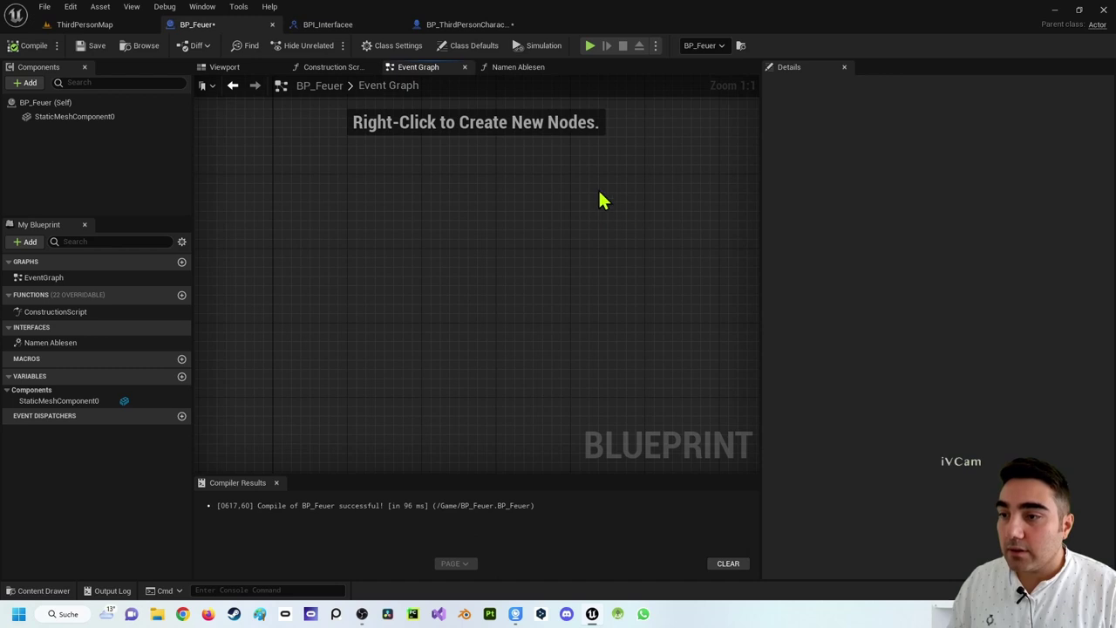
right_click(503, 184)
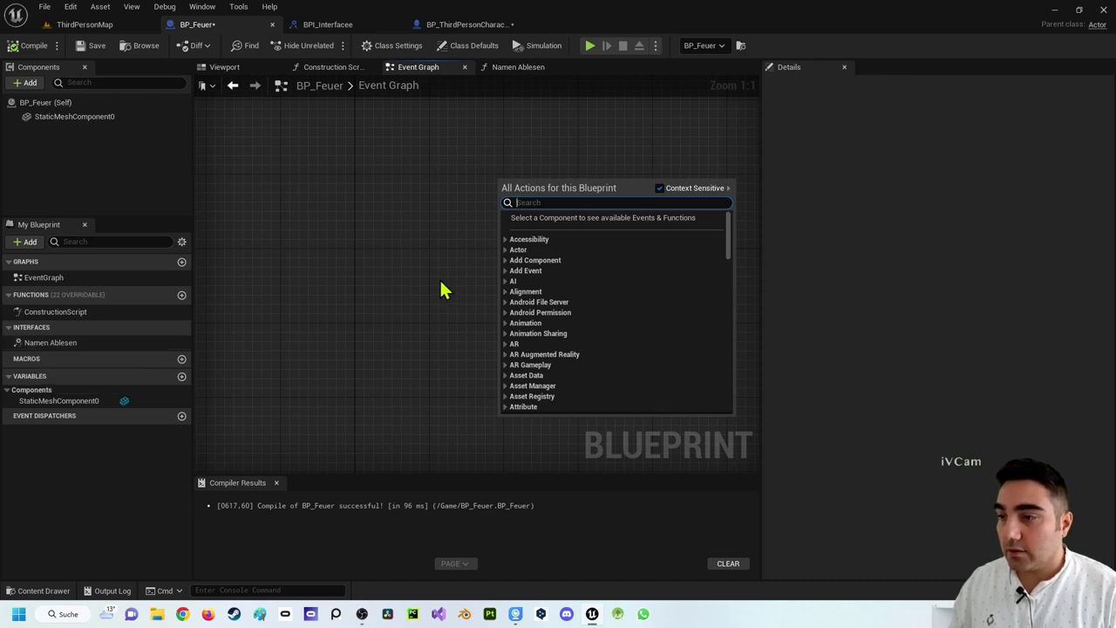
left_click(413, 262)
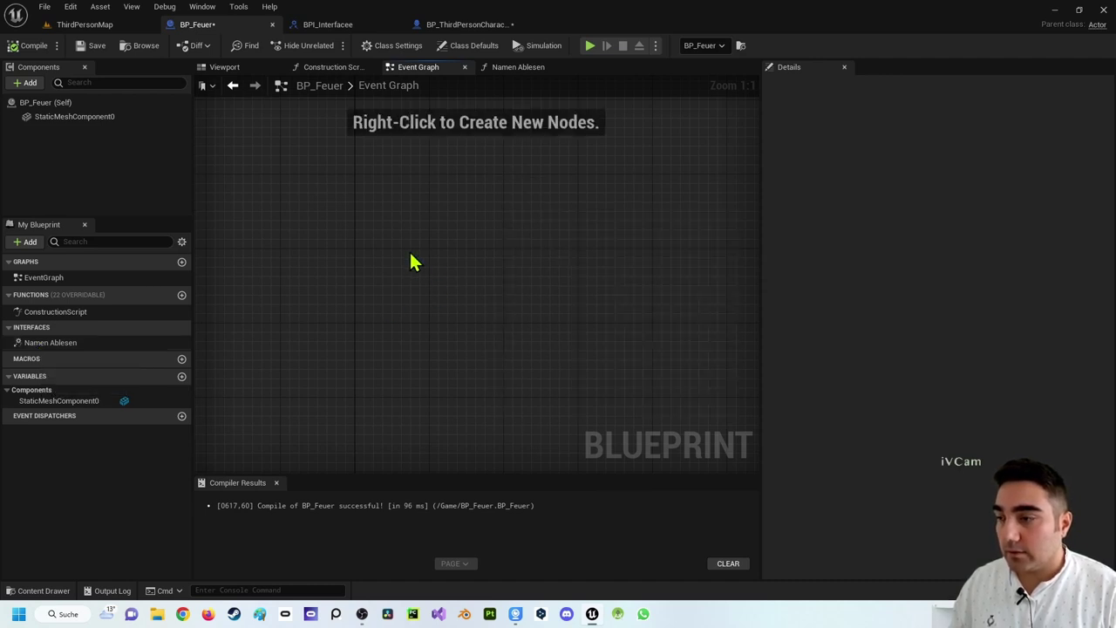
Duplicate the BP_Feuer asset in the top-level Content folder.
left_click(76, 24)
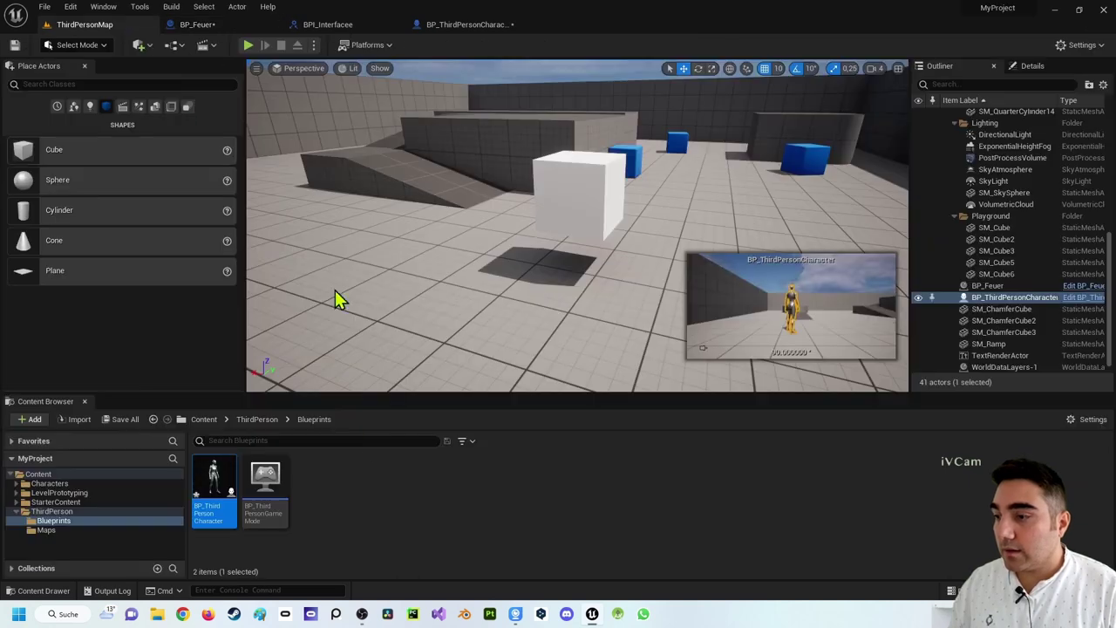
left_click(39, 473)
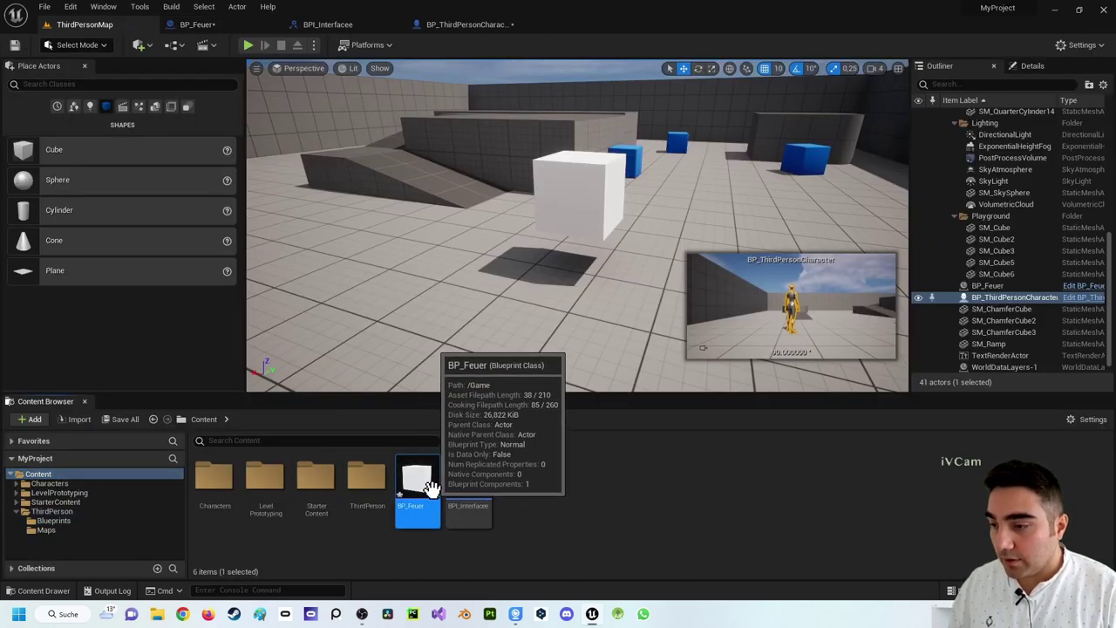
key("ctrl+d")
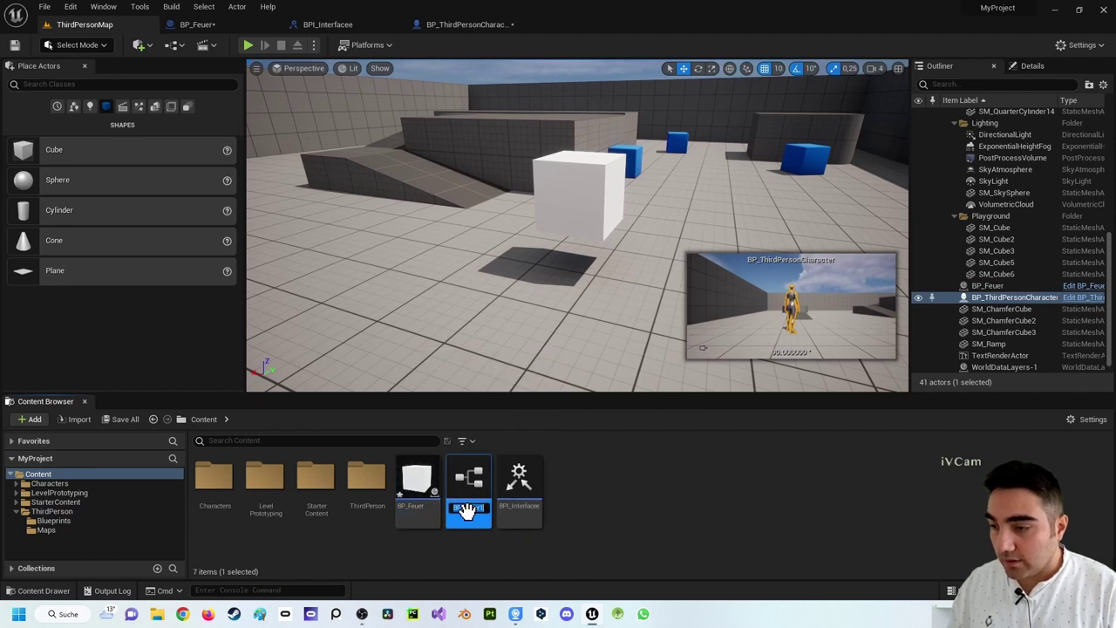
key("Return")
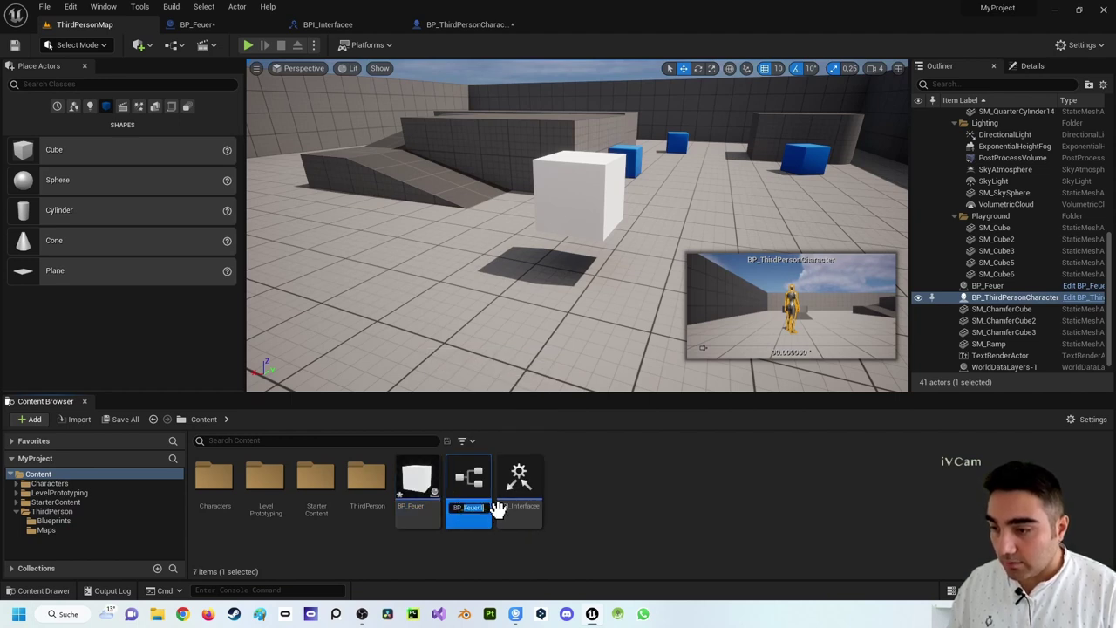
Rename the duplicate to BP_Muenze and open it.
left_click(468, 509)
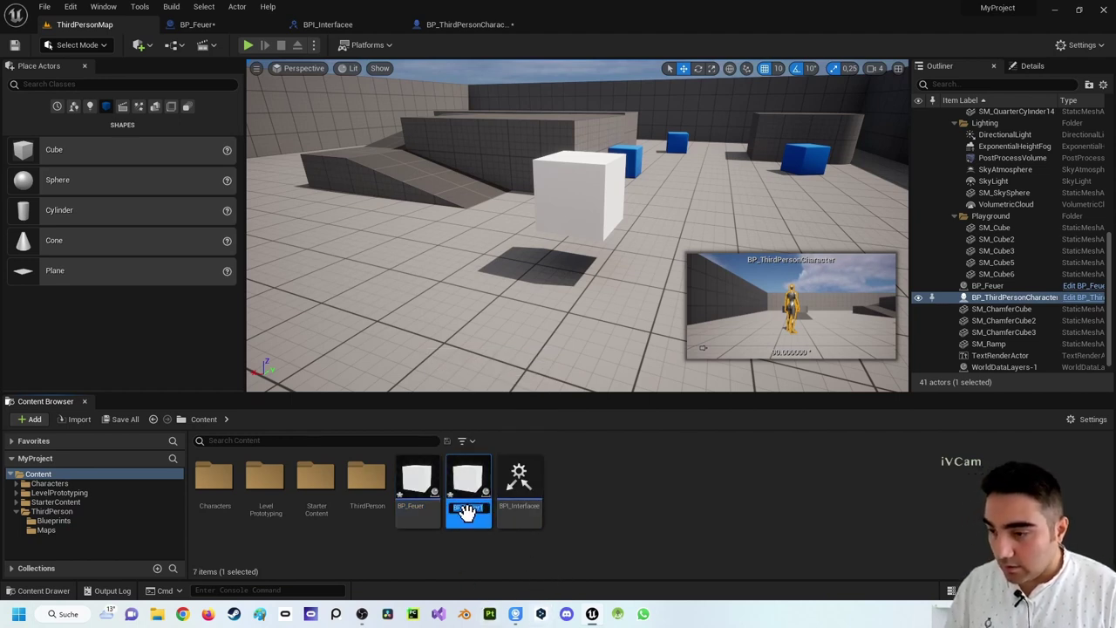
left_click_drag(465, 509, 469, 509)
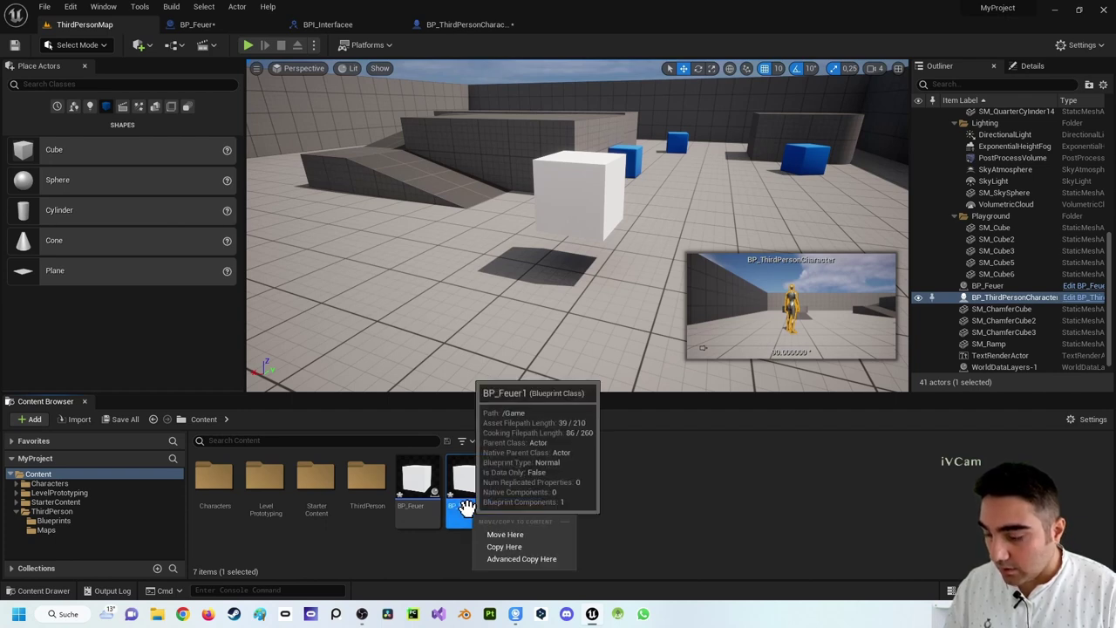
left_click(797, 473)
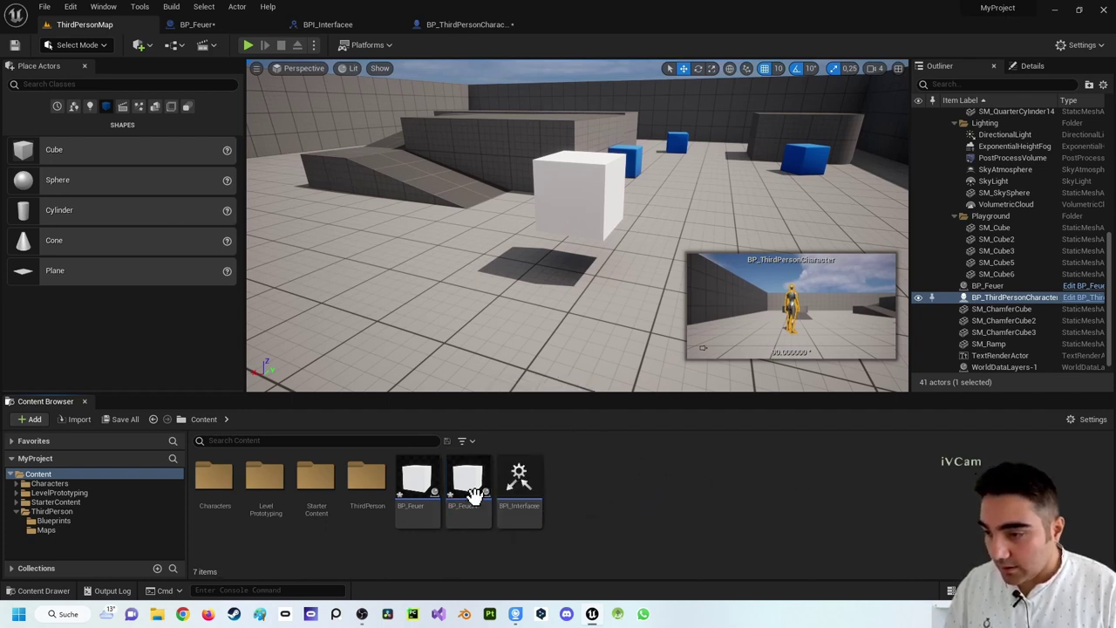
key("F2")
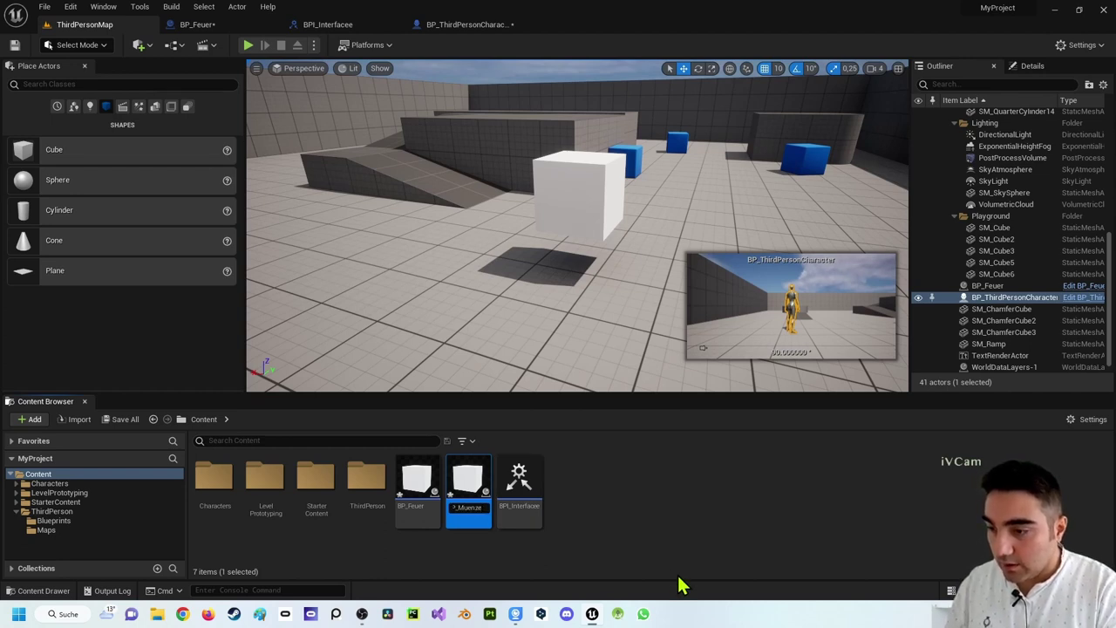
key("Return")
key("Return")
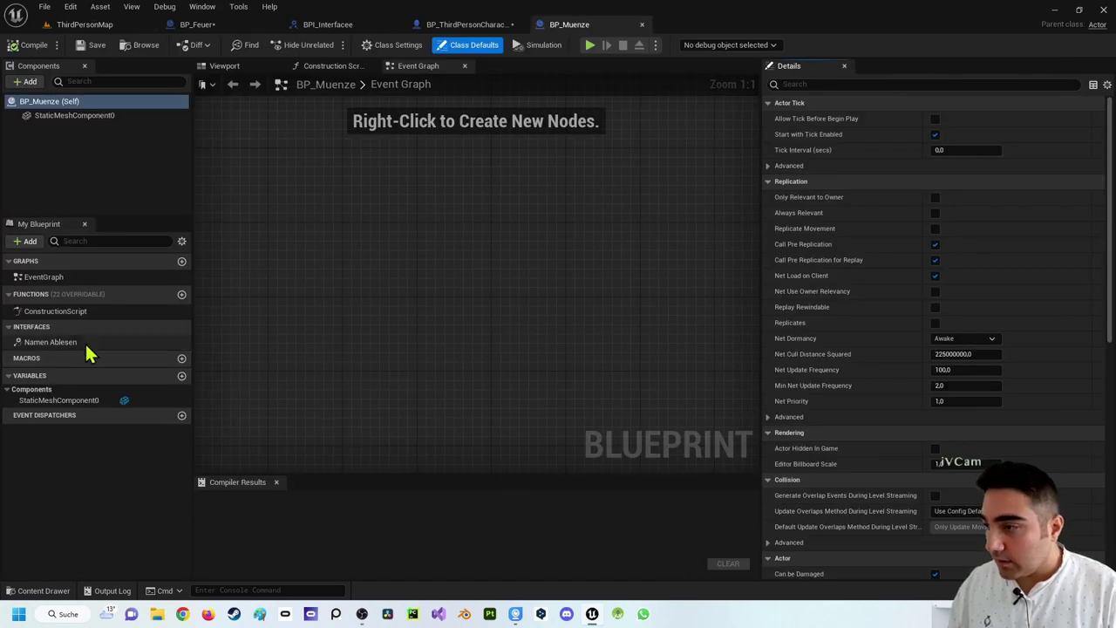
Set the Namen Ablesen Return Node's Namen 2 to 'Ich bin 20 Muenzen wert' and compile BP_Muenze.
double_click(80, 342)
right_click_drag(623, 337, 411, 304)
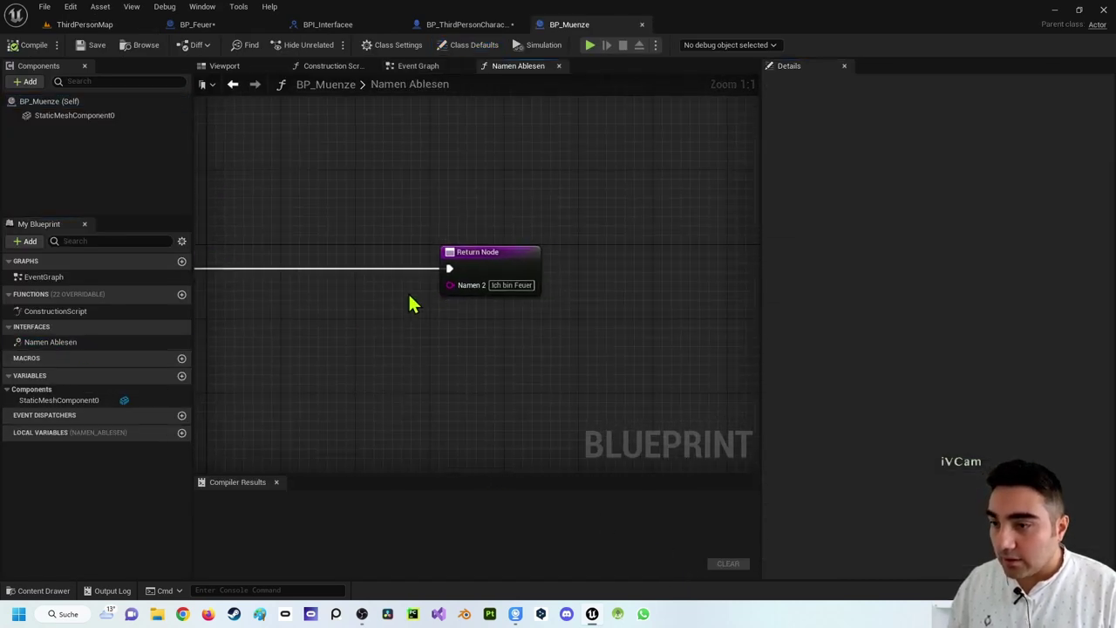
left_click(519, 285)
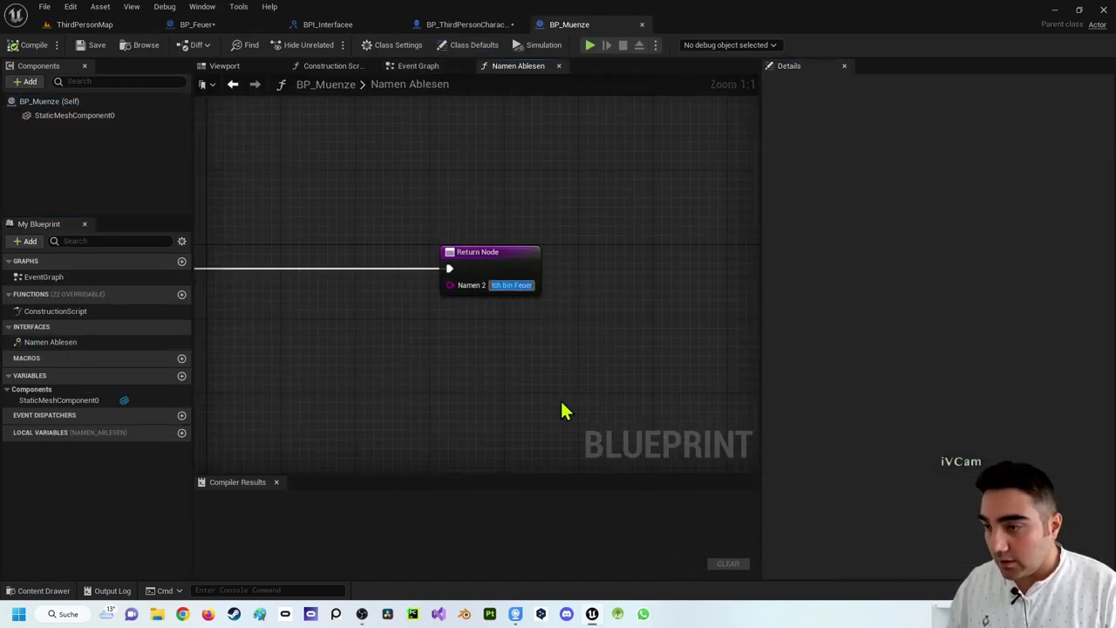
type("Ich bin")
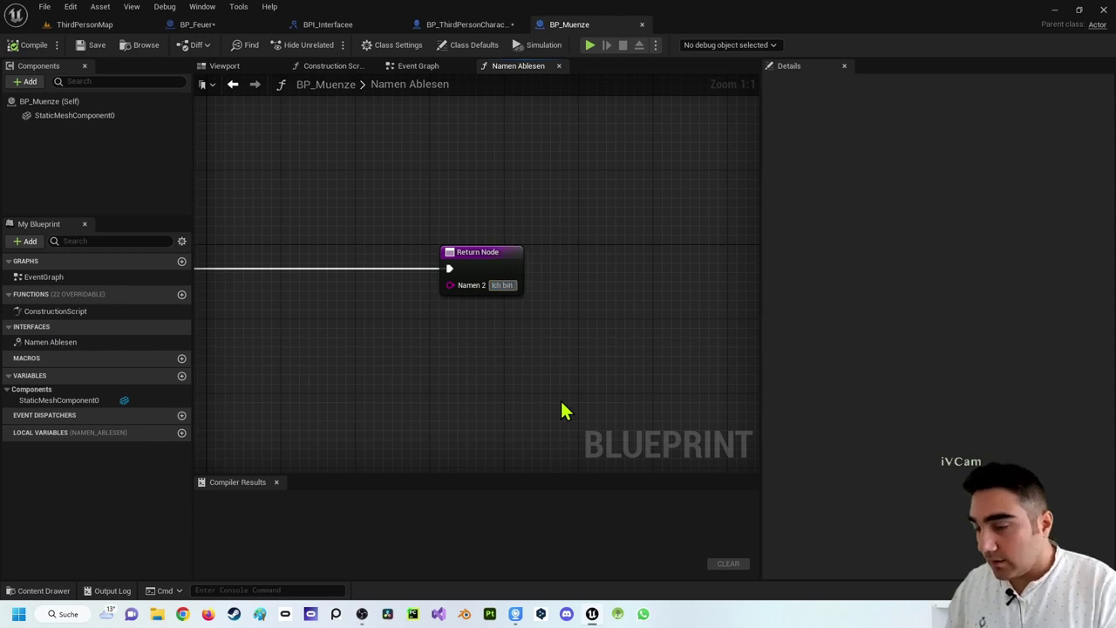
type(" 30 M")
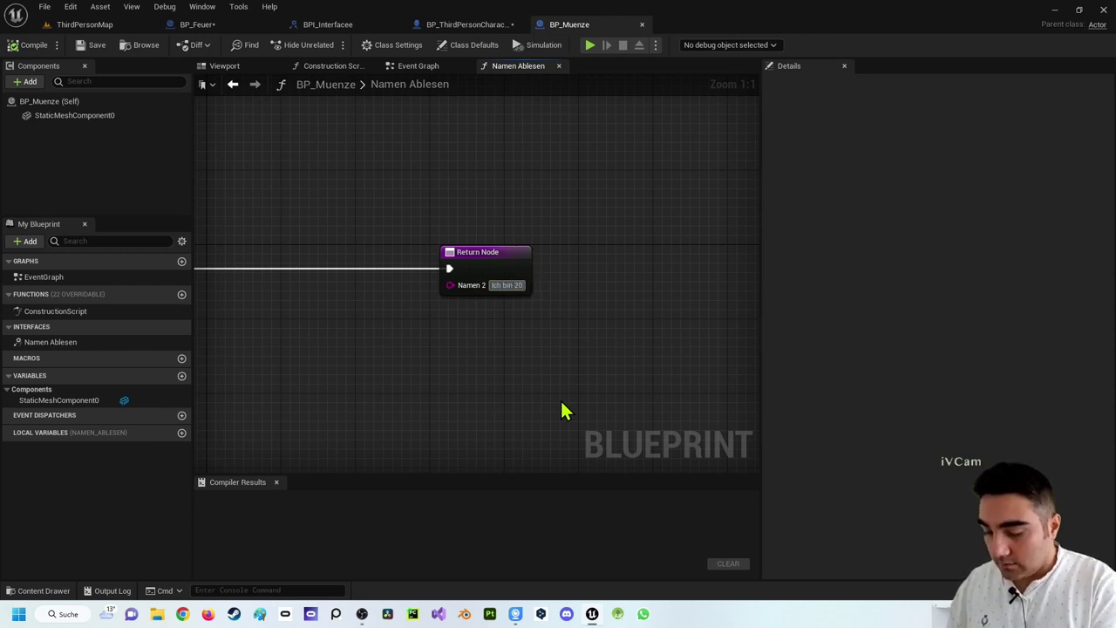
type("uenzen wert")
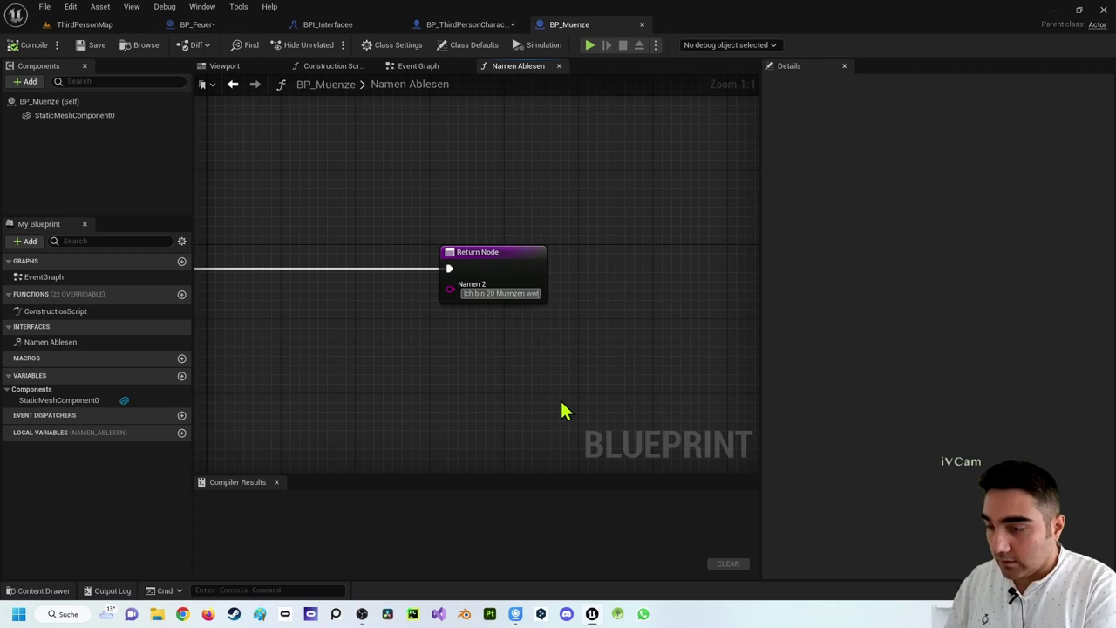
left_click(19, 44)
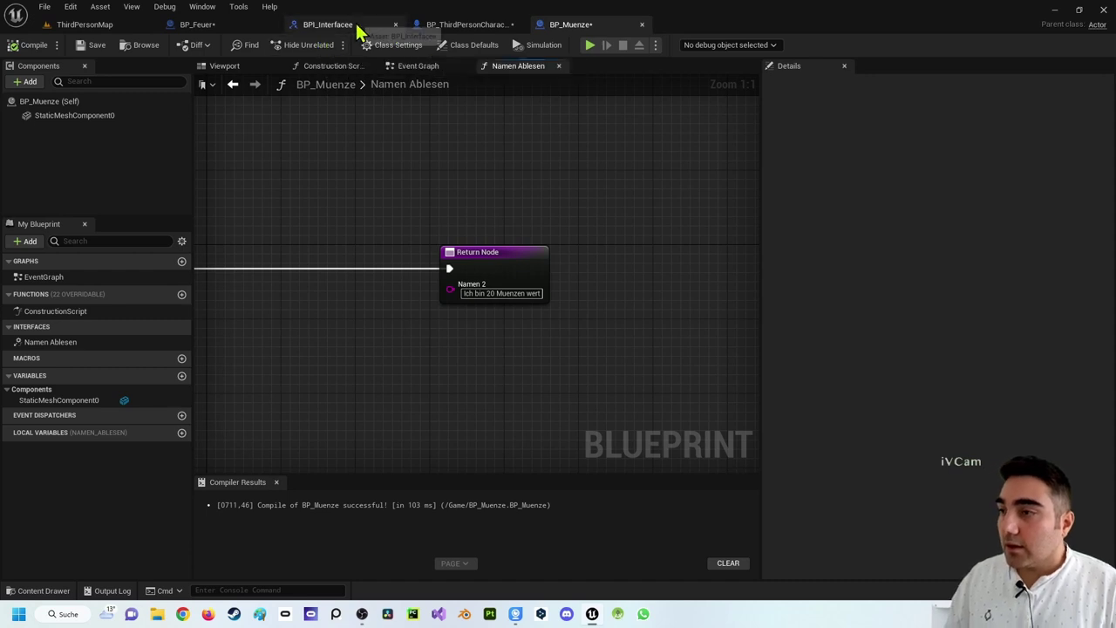
Drop a BP_Muenze actor into ThirdPersonMap and play-test walking into the coin and fire cubes.
left_click(92, 25)
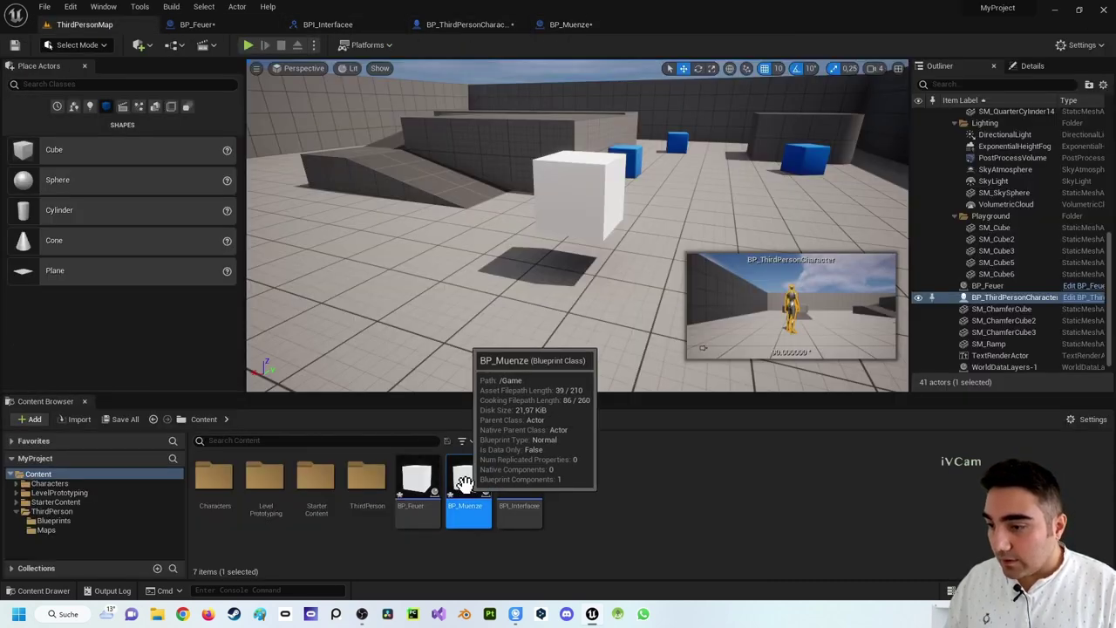
left_click_drag(462, 480, 385, 187)
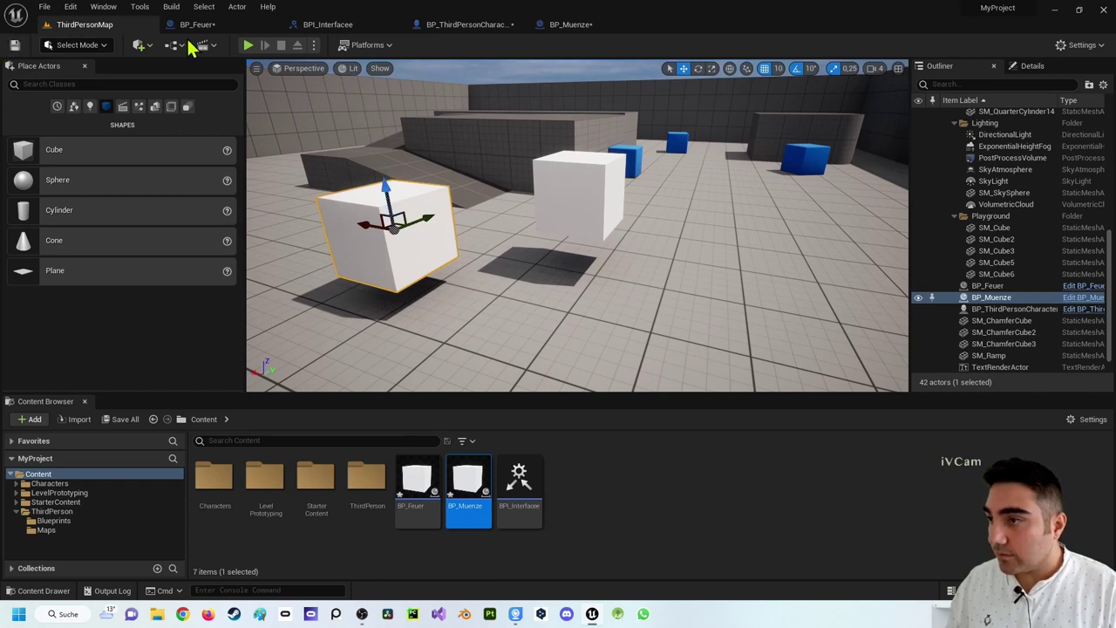
left_click(248, 45)
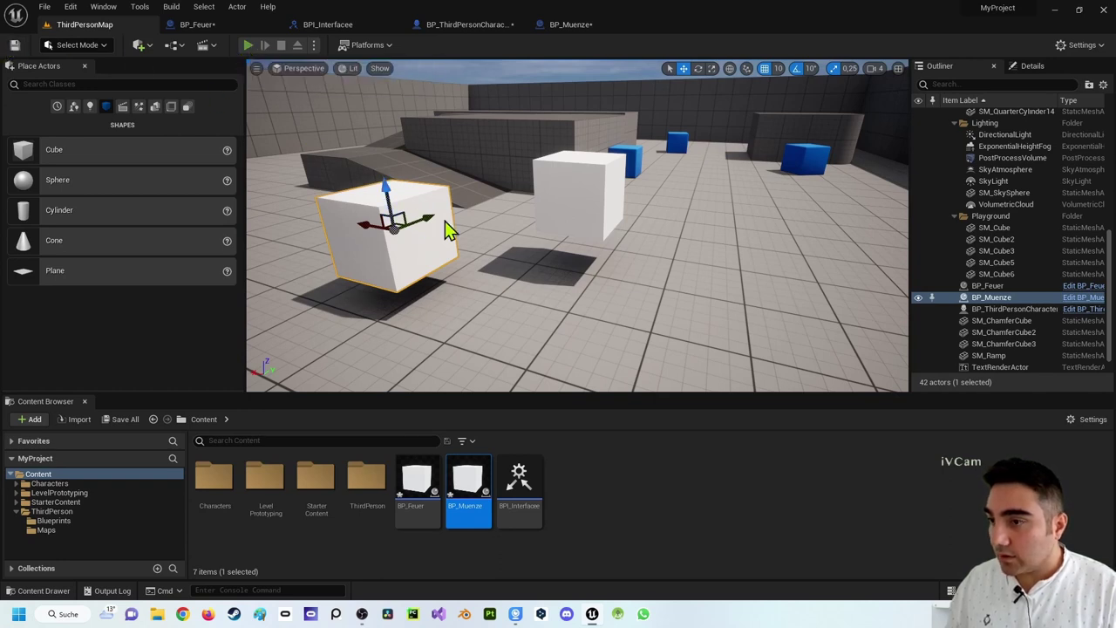
key("w")
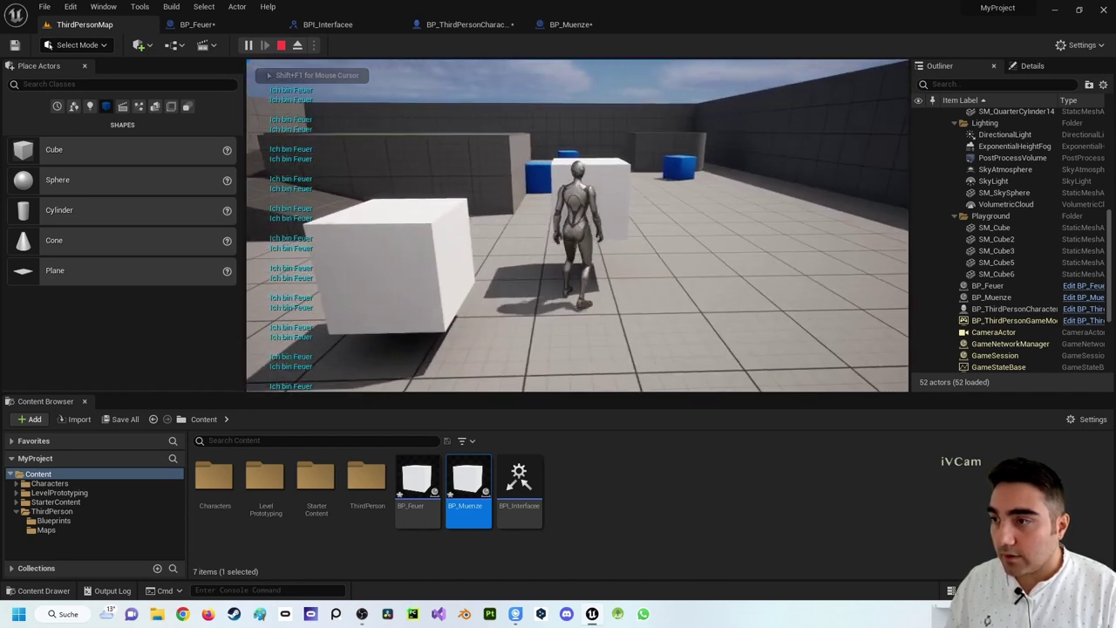
key("d")
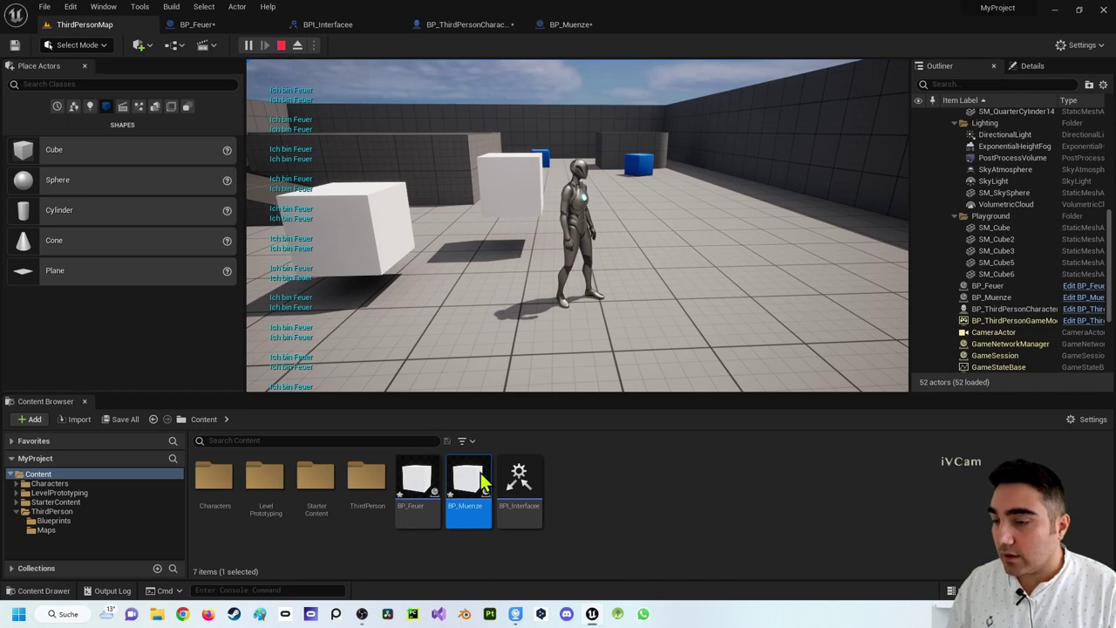
key("Escape")
scroll(504, 124, "up", 3)
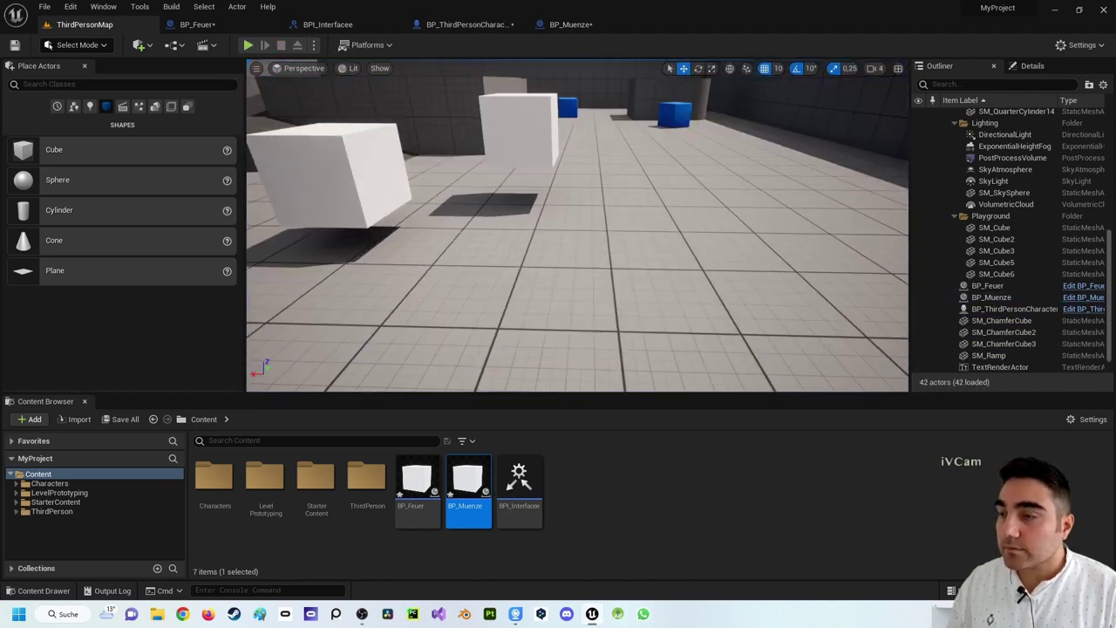
Review BP_Feuer, the interface's Namen Ablesen definition and the character's Namen Ablesen call node.
left_click(225, 26)
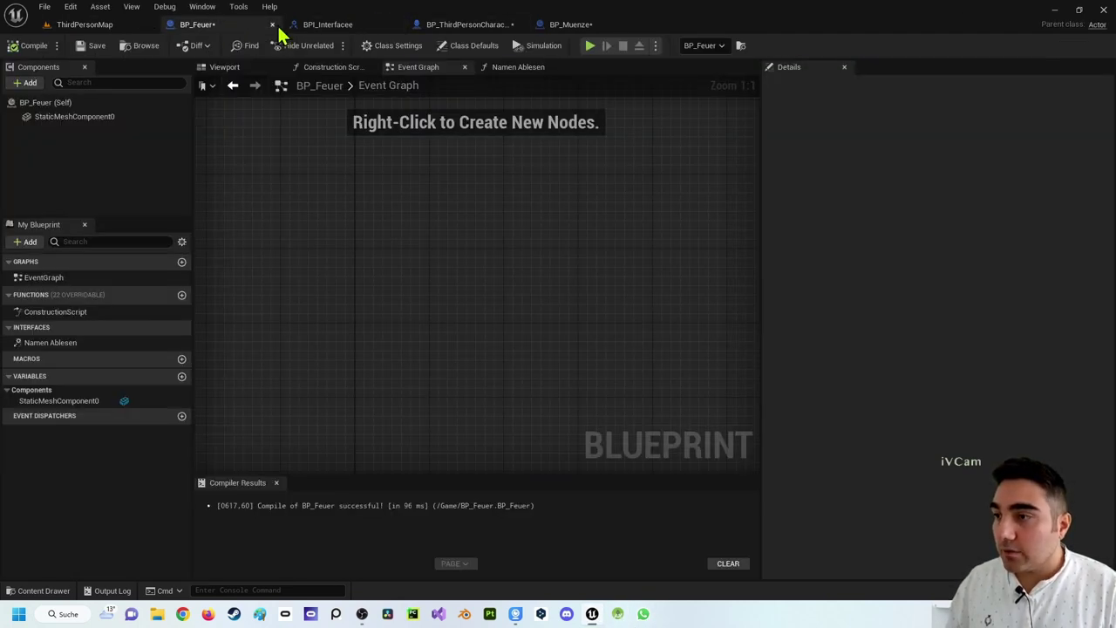
left_click(321, 26)
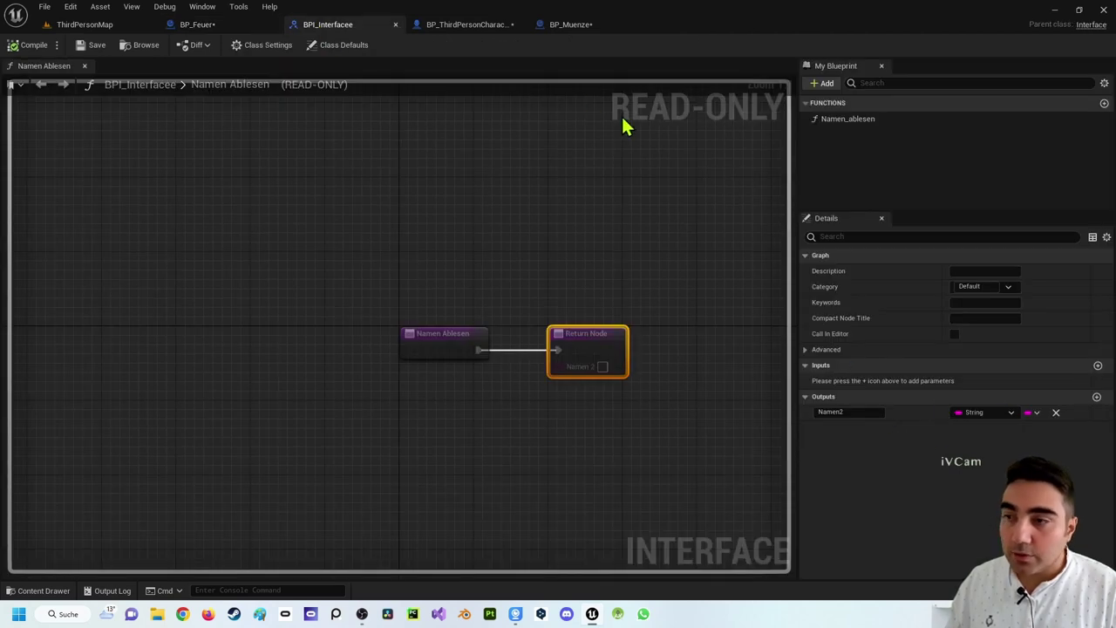
left_click(465, 26)
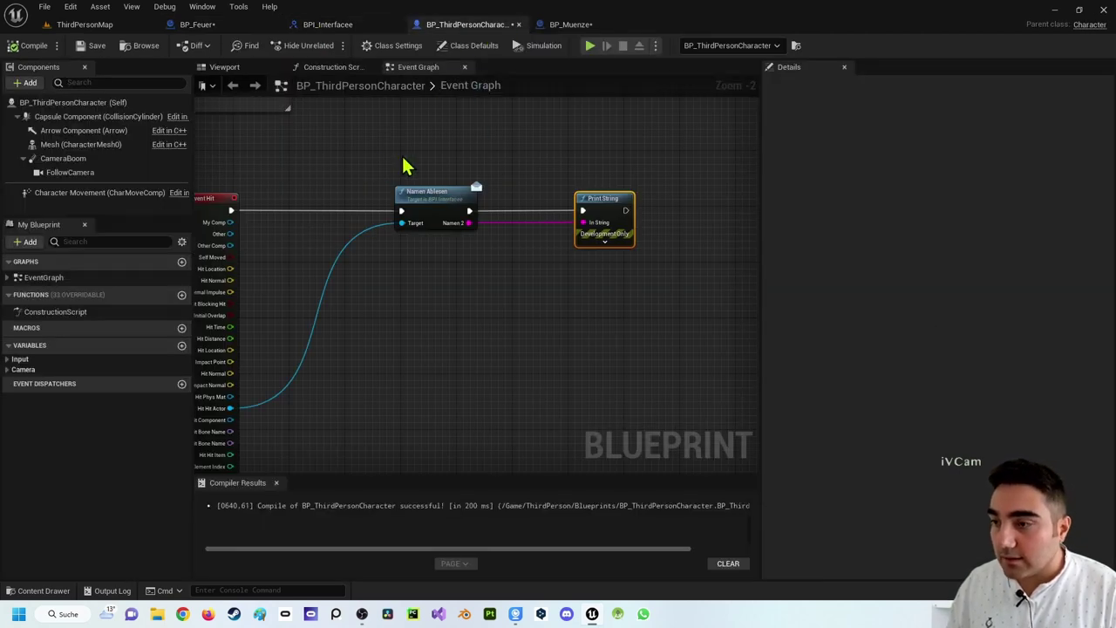
left_click_drag(378, 181, 504, 318)
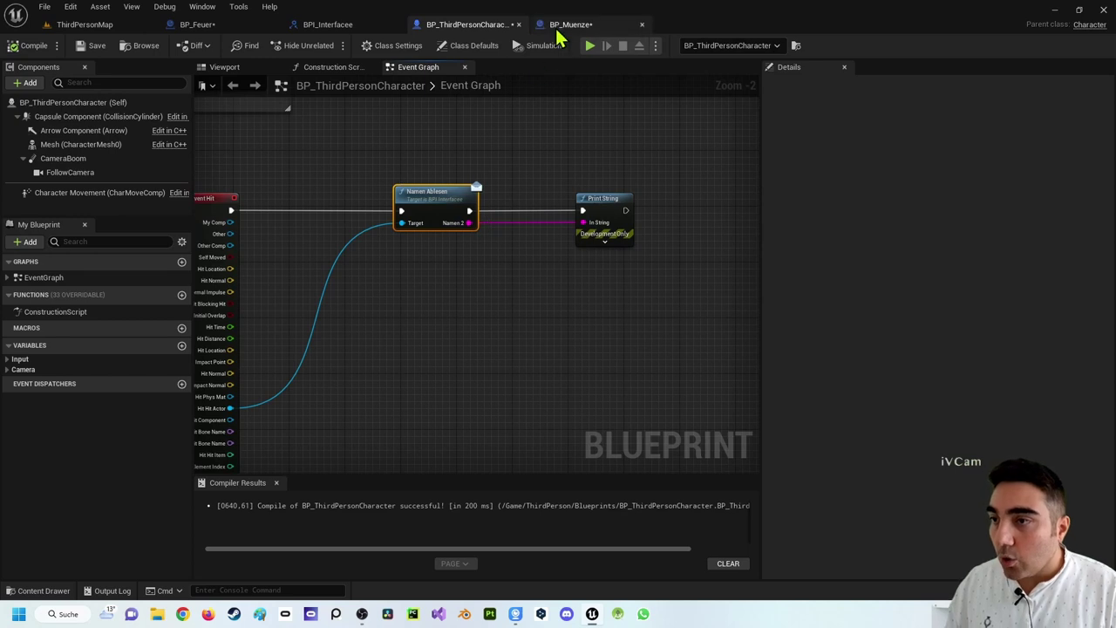
Shift BP_Muenze's Return Node right, fit both function nodes in view, then revisit the character graph.
left_click(570, 24)
left_click_drag(545, 262, 615, 256)
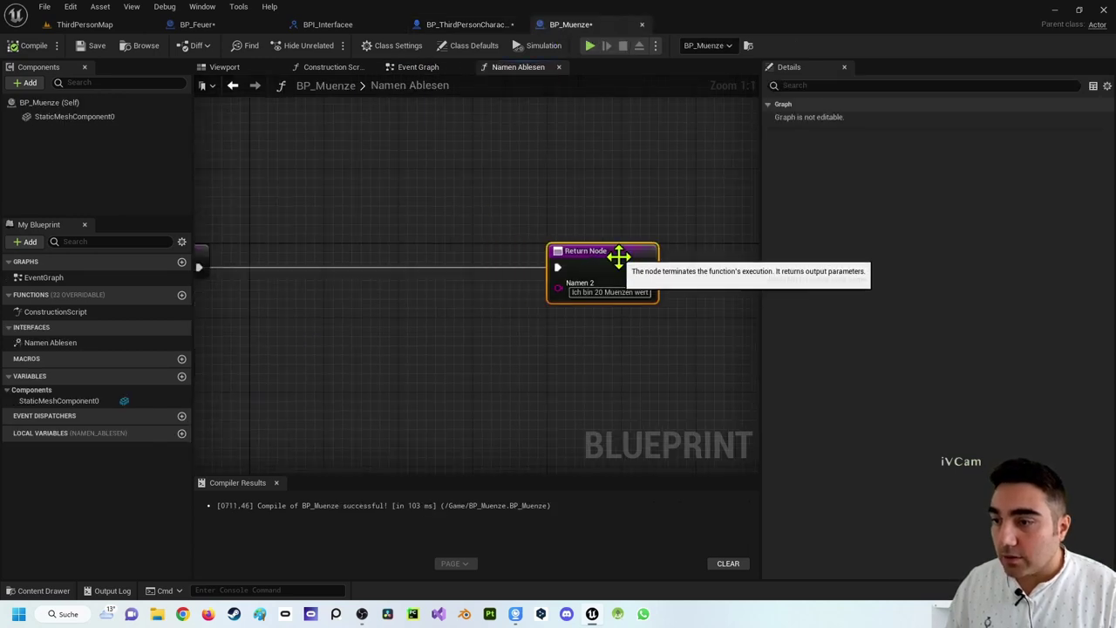
key("Home")
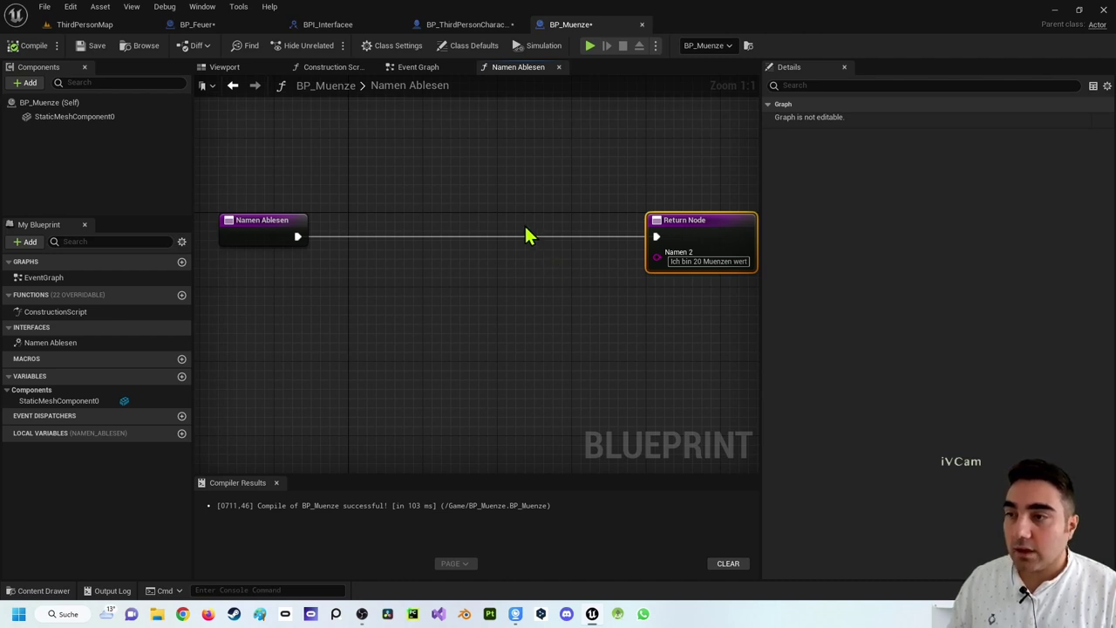
left_click(458, 26)
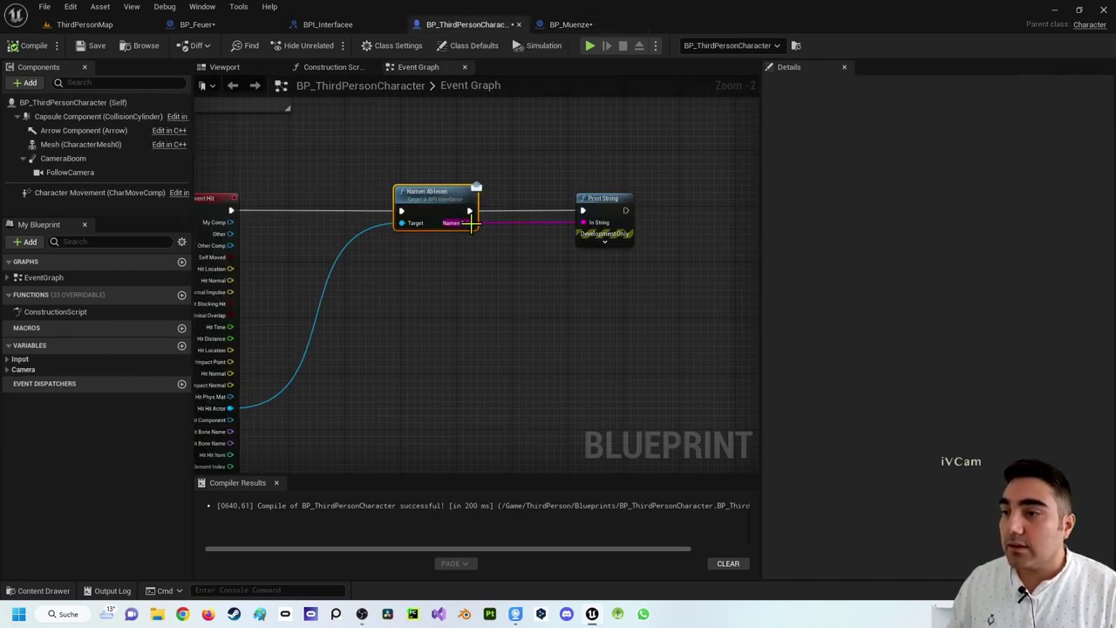
Check actions available for the Namen string pin, recheck the interface, and reopen BP_Muenze's Namen Ablesen graph.
left_click_drag(470, 223, 579, 319)
left_click(429, 370)
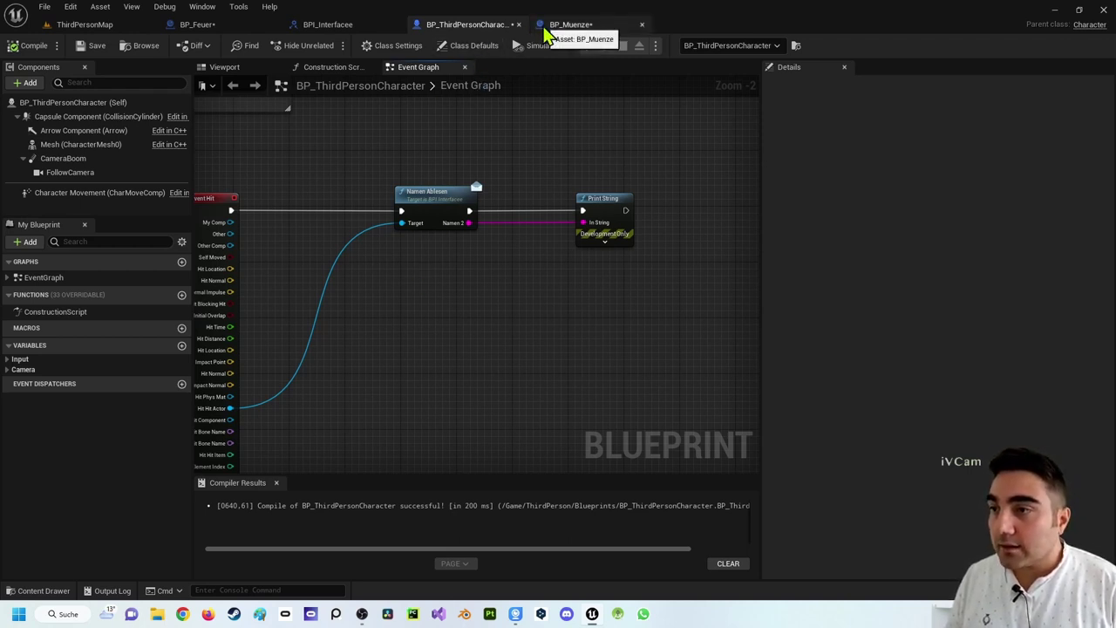
left_click(325, 25)
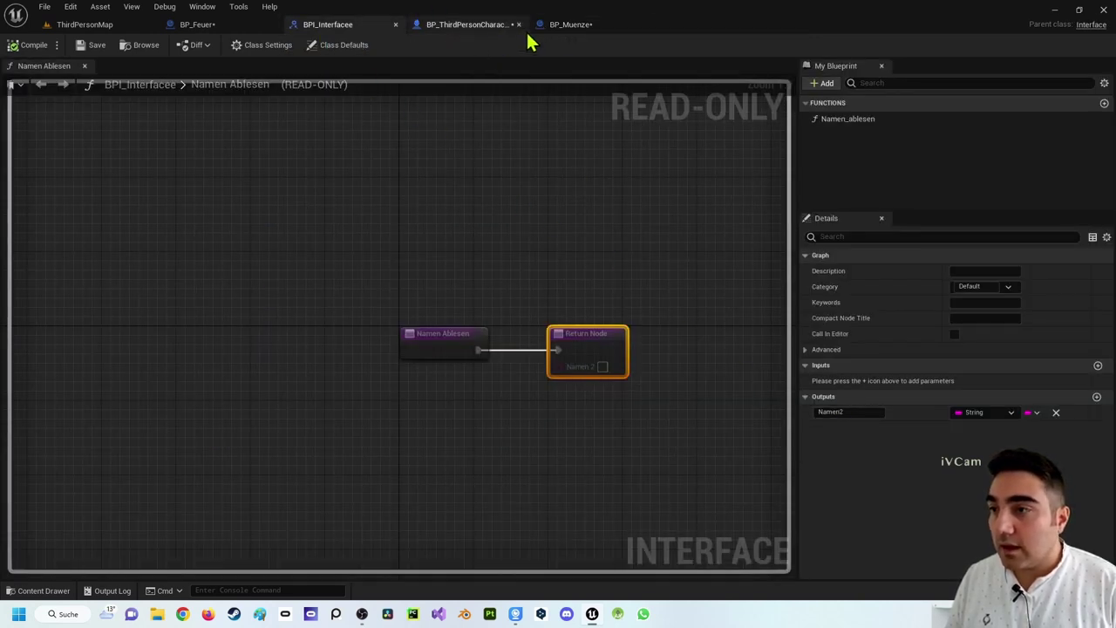
left_click(571, 25)
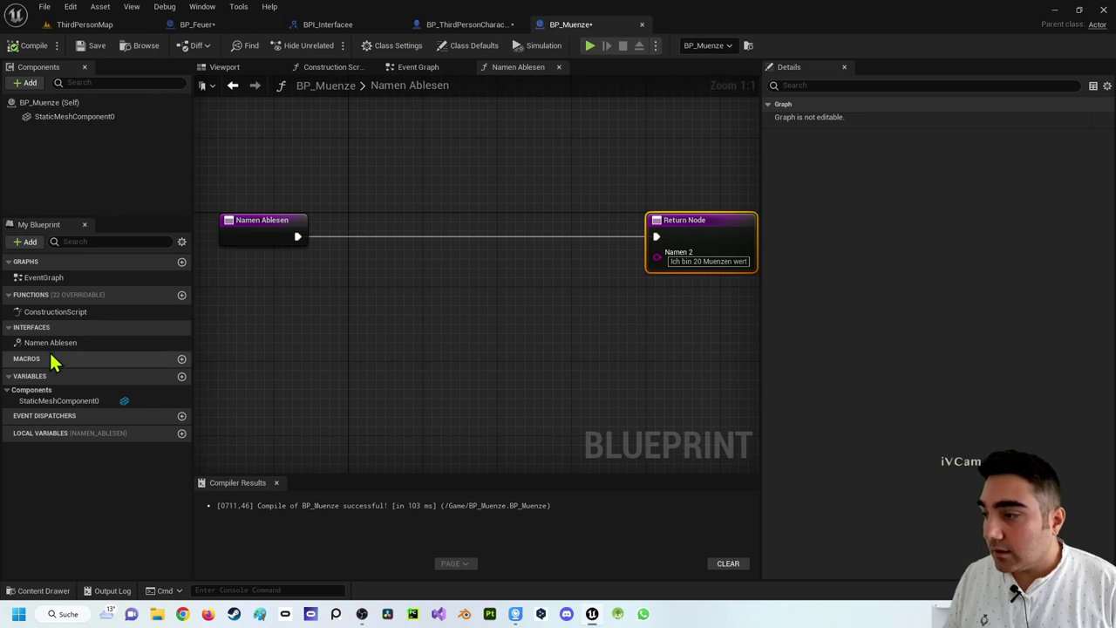